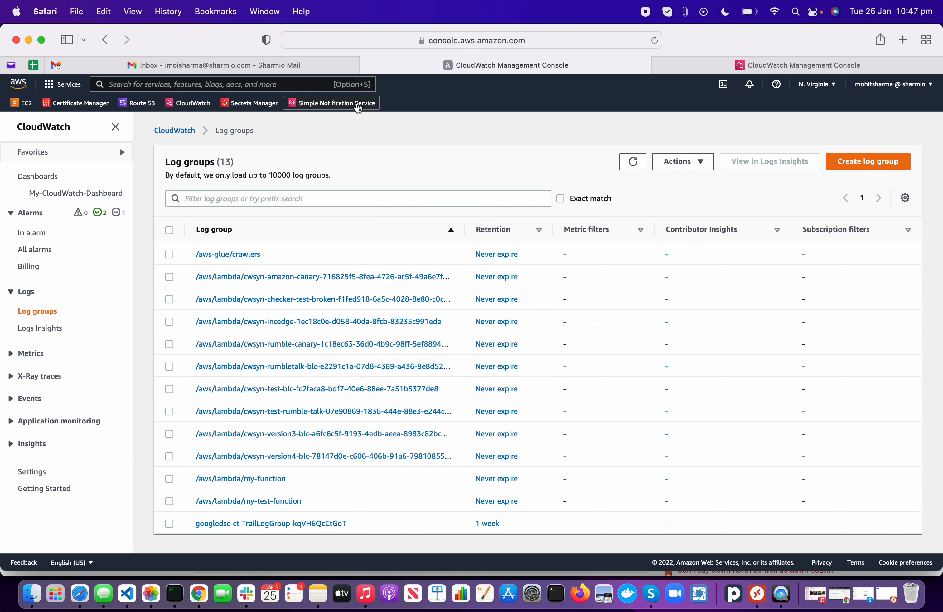
Step: Open Amazon SNS from the Simple Notification Service favourite in the console bar
{"action": "left_click", "coordinate": [355, 103]}
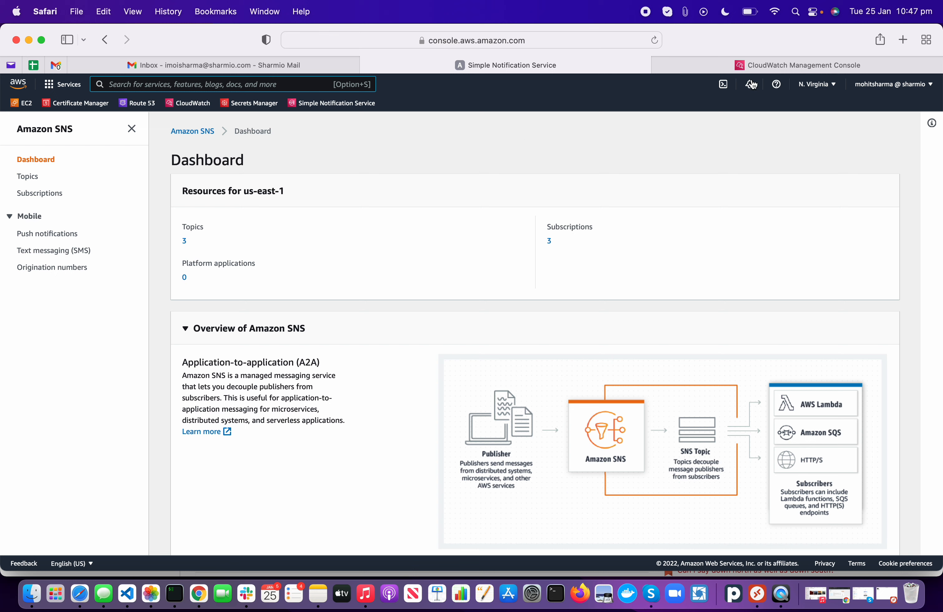
{"action": "left_click", "coordinate": [820, 89]}
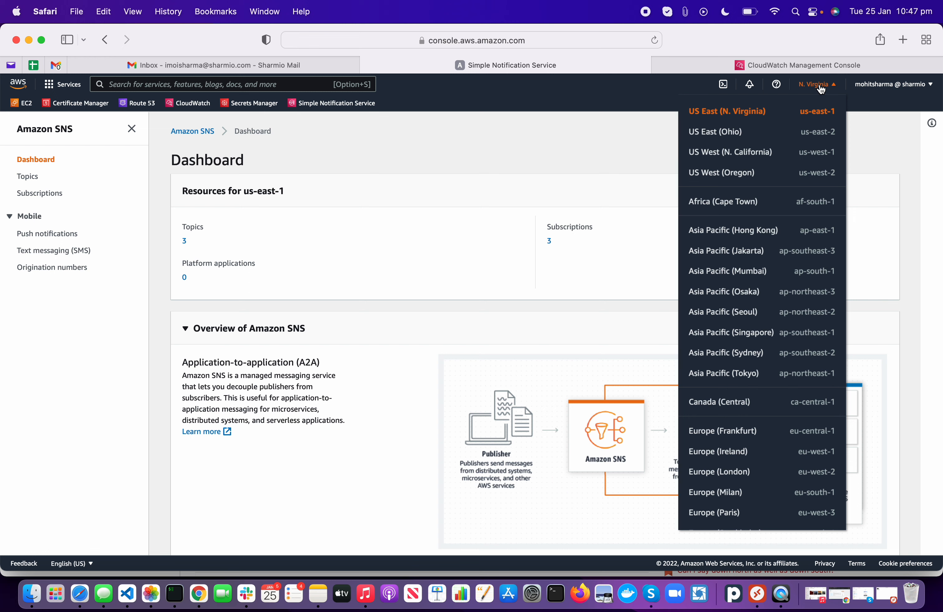
{"action": "left_click", "coordinate": [867, 89]}
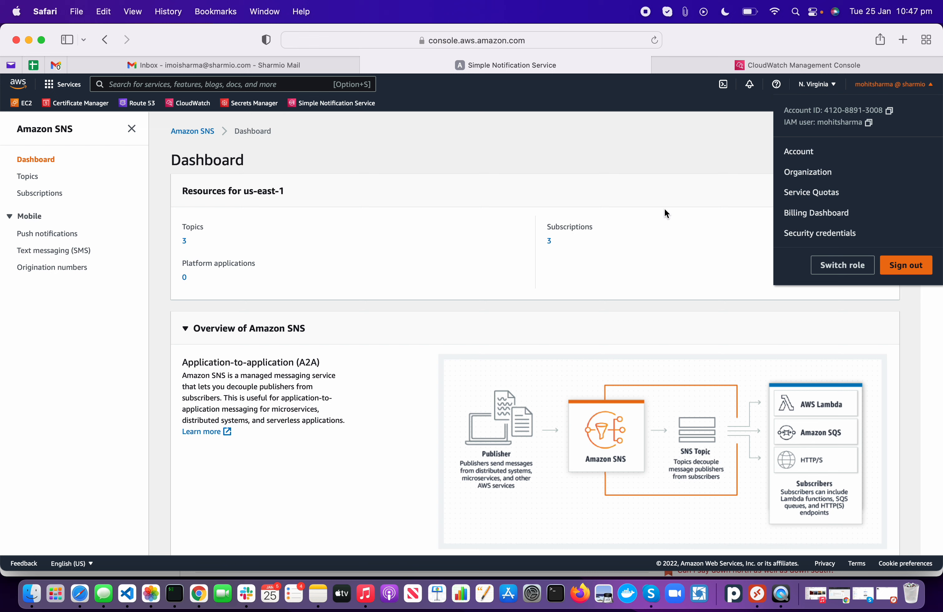
{"action": "left_click", "coordinate": [269, 245]}
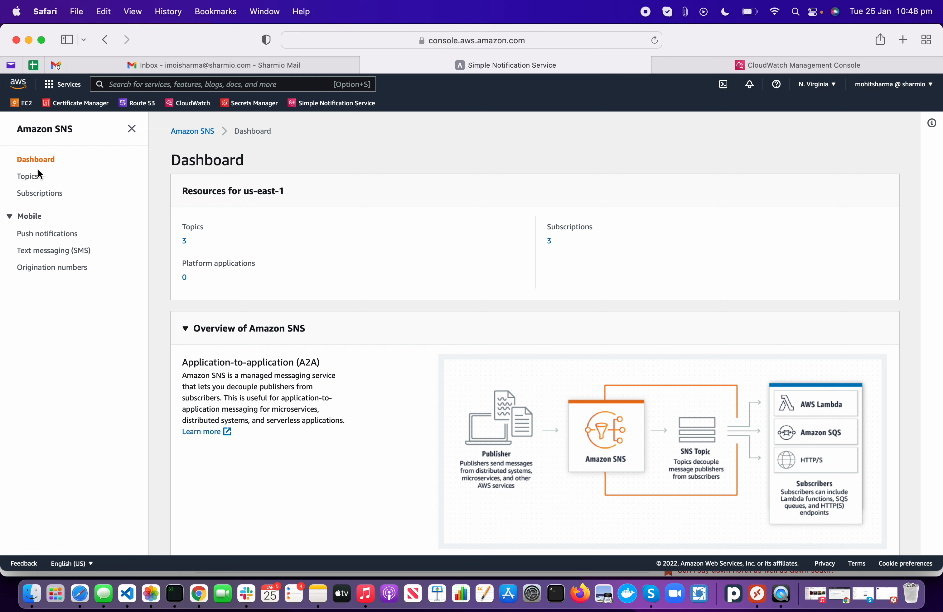
Step: Show the SNS Topics list, glance over the Services menu, then open the region dropdown
{"action": "left_click", "coordinate": [32, 182]}
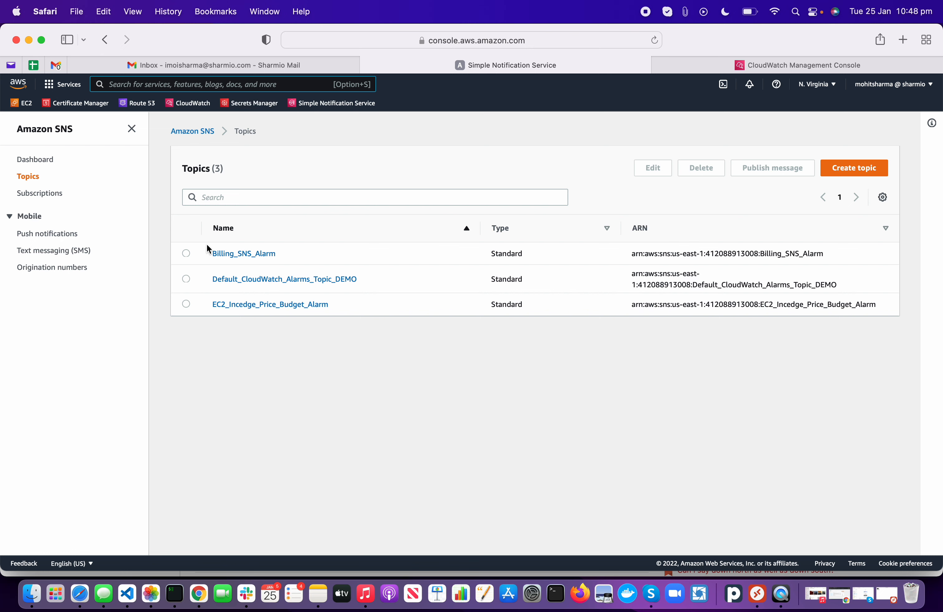
{"action": "left_click", "coordinate": [74, 89]}
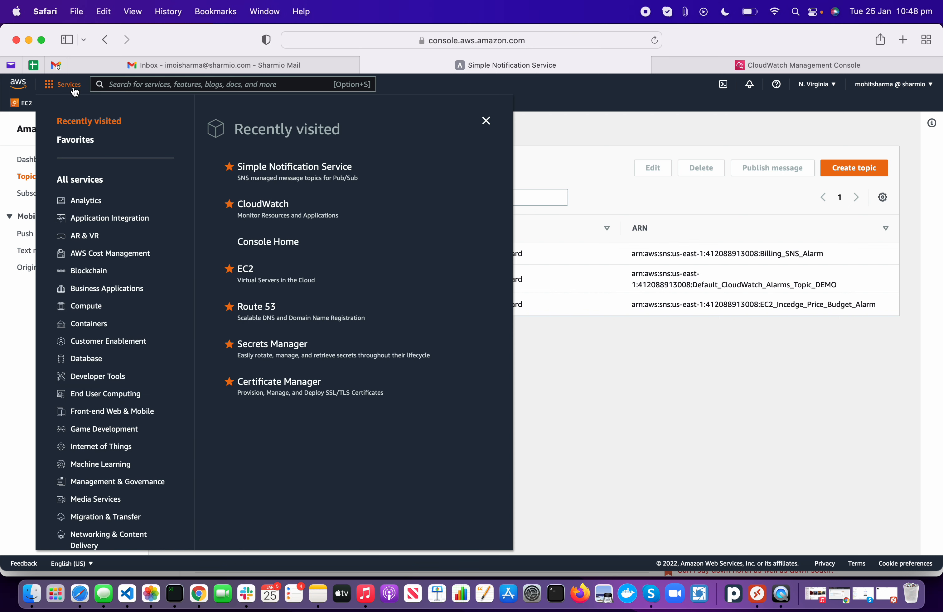
{"action": "left_click", "coordinate": [632, 407]}
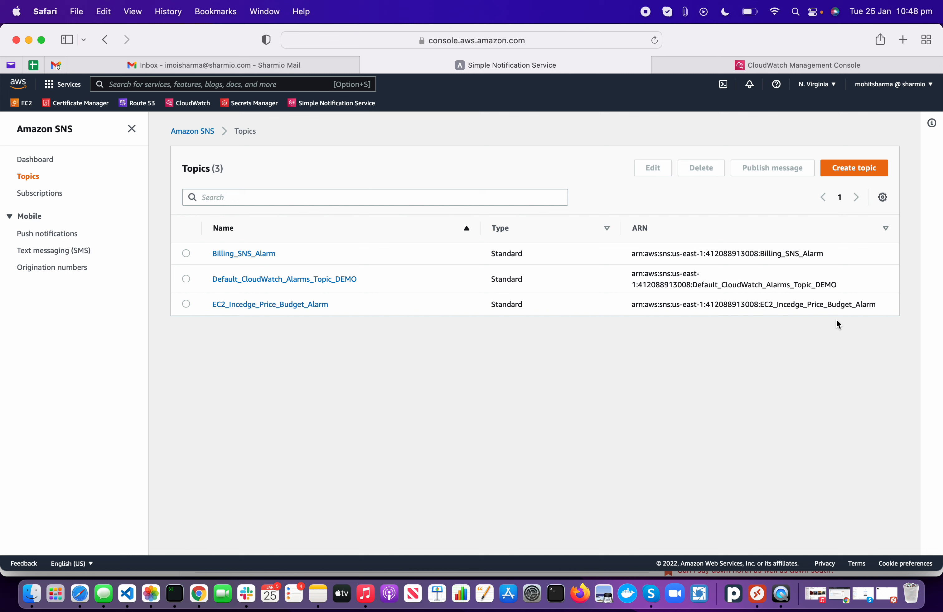
{"action": "left_click", "coordinate": [826, 86]}
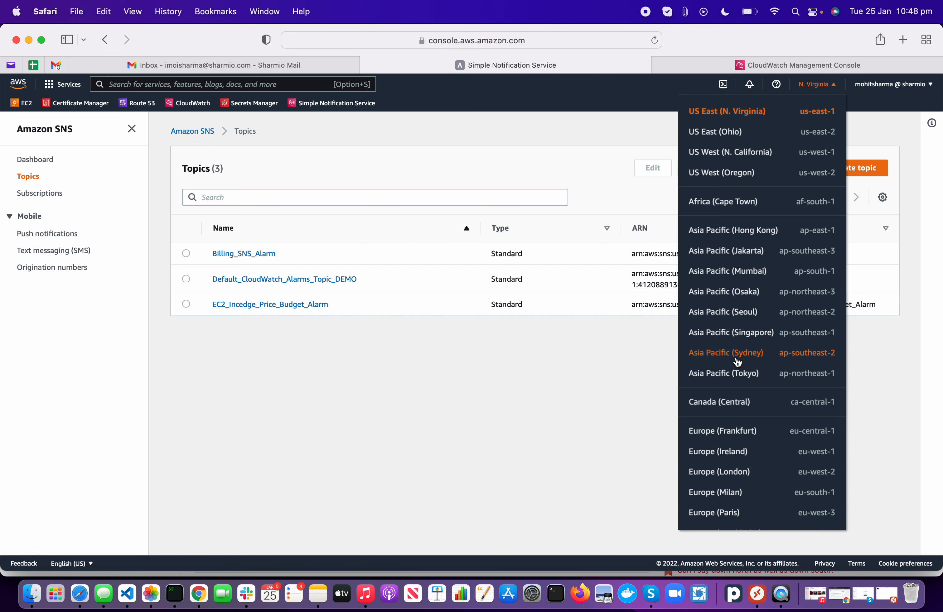
Step: Keep the region at US East (N. Virginia) and start a new SNS topic
{"action": "left_click", "coordinate": [402, 380]}
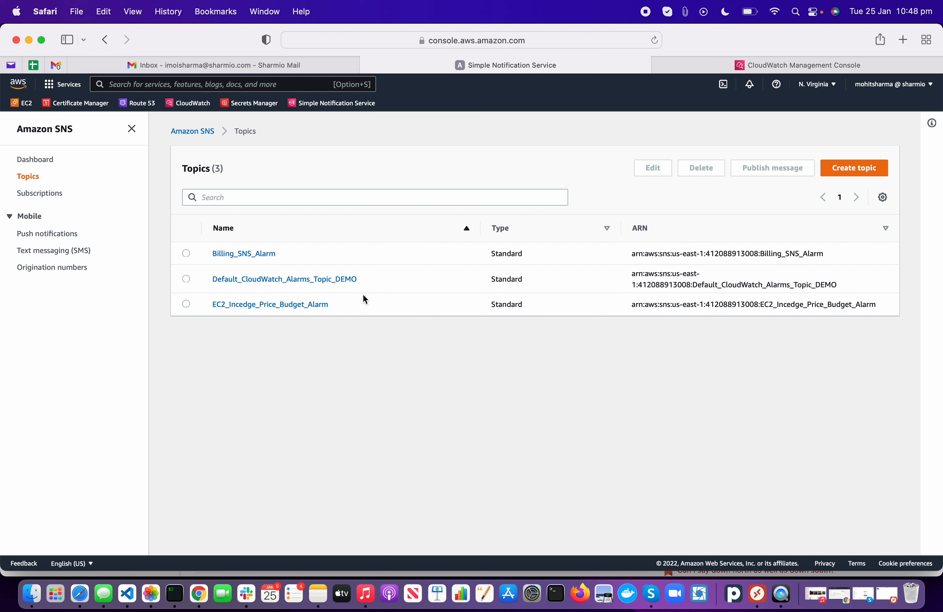
{"action": "left_click", "coordinate": [823, 84]}
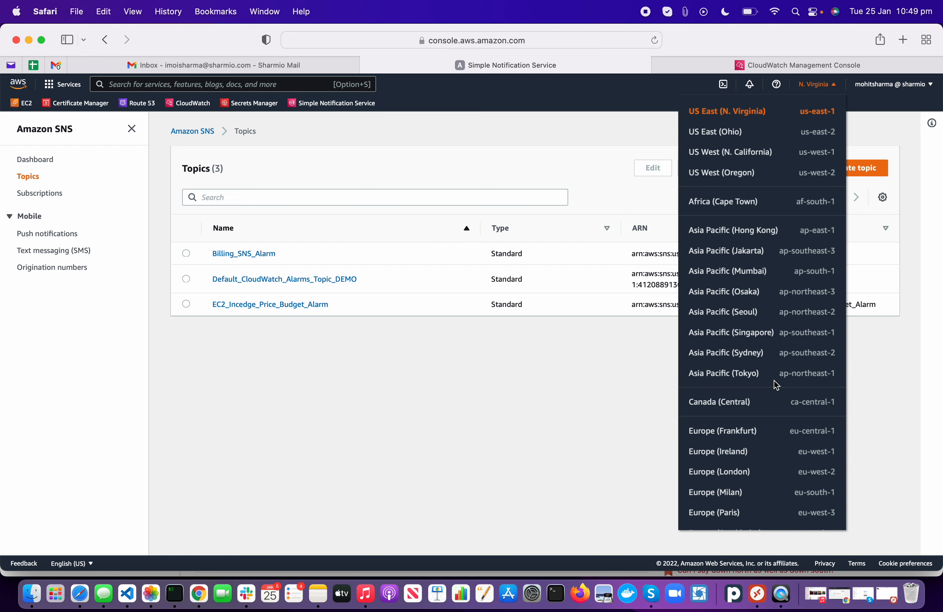
{"action": "left_click", "coordinate": [471, 435]}
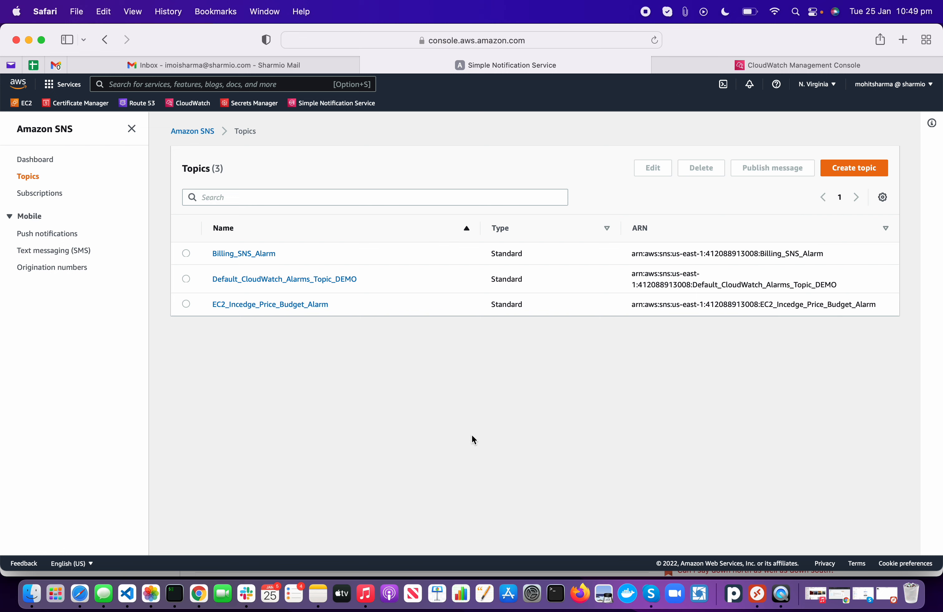
{"action": "left_click", "coordinate": [851, 174]}
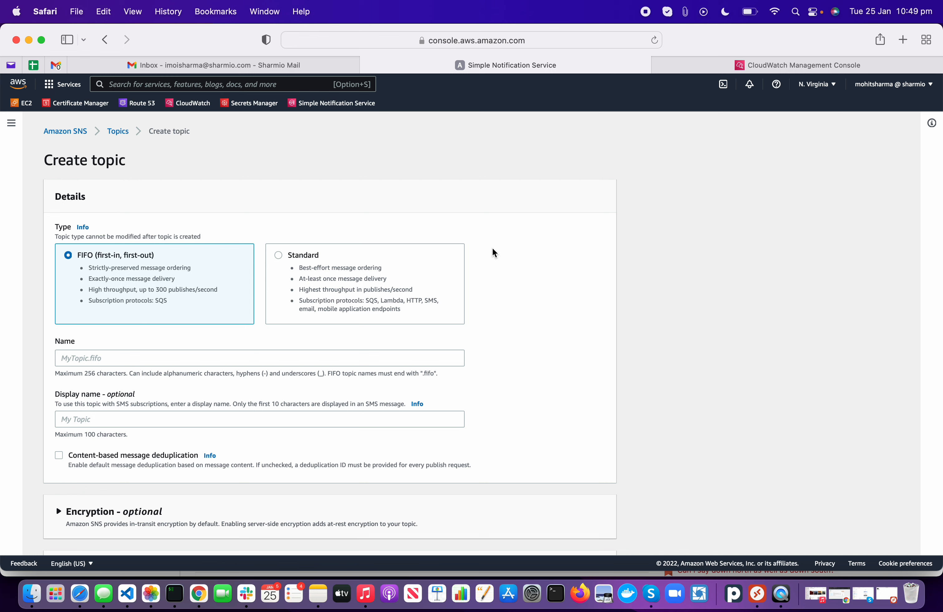
Step: Make the new topic Standard type and name it Sharmio_SNS_TOPIC
{"action": "scroll", "coordinate": [493, 253], "scroll_direction": "down", "scroll_amount": 4}
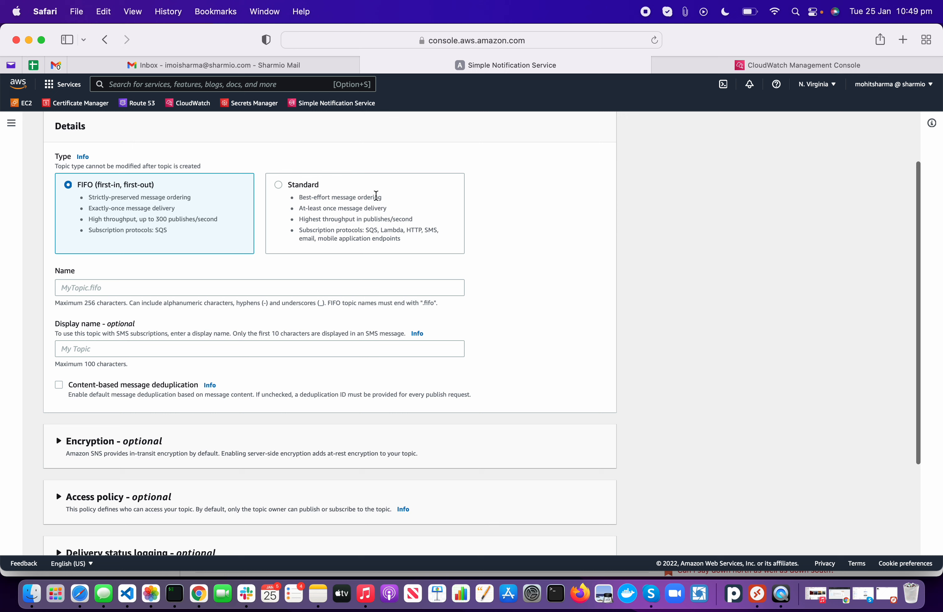
{"action": "left_click", "coordinate": [375, 194]}
{"action": "left_click", "coordinate": [208, 292]}
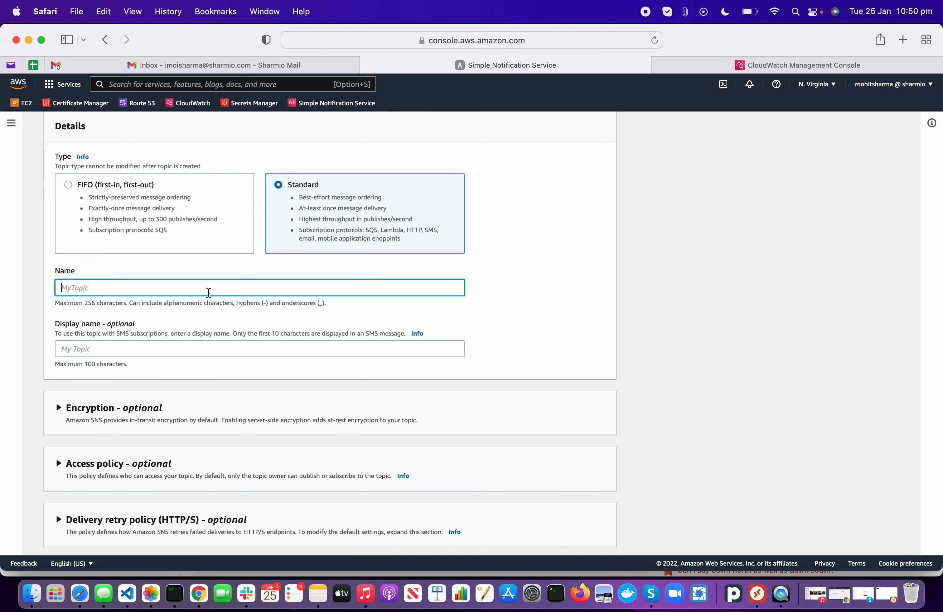
{"action": "scroll", "coordinate": [208, 292], "scroll_direction": "up", "scroll_amount": 1}
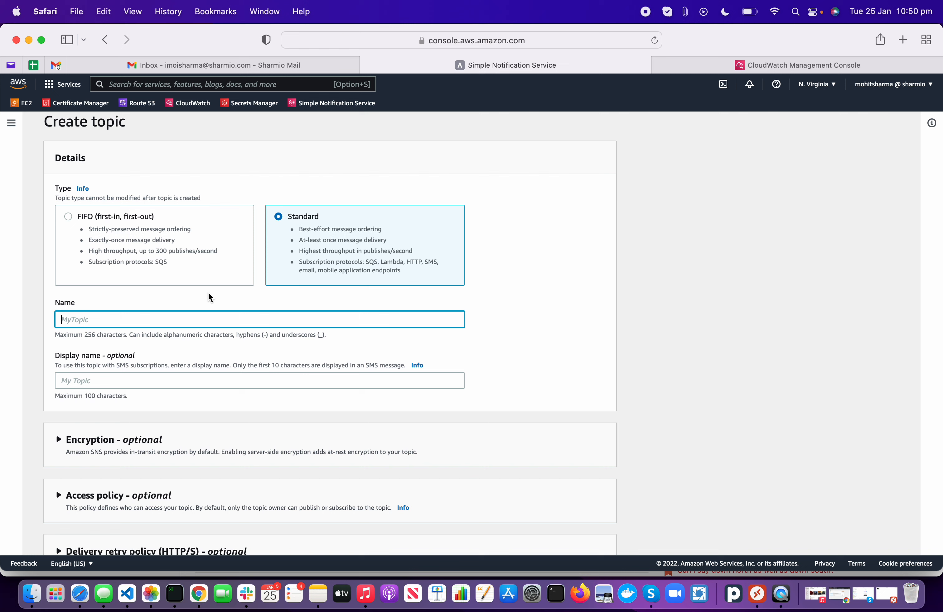
{"action": "type", "text": "Sharmio_SNS_TOPIC"}
Step: Set the topic's display name to 'Sharmio Billing Alert via SNS'
{"action": "scroll", "coordinate": [249, 334], "scroll_direction": "up", "scroll_amount": 2}
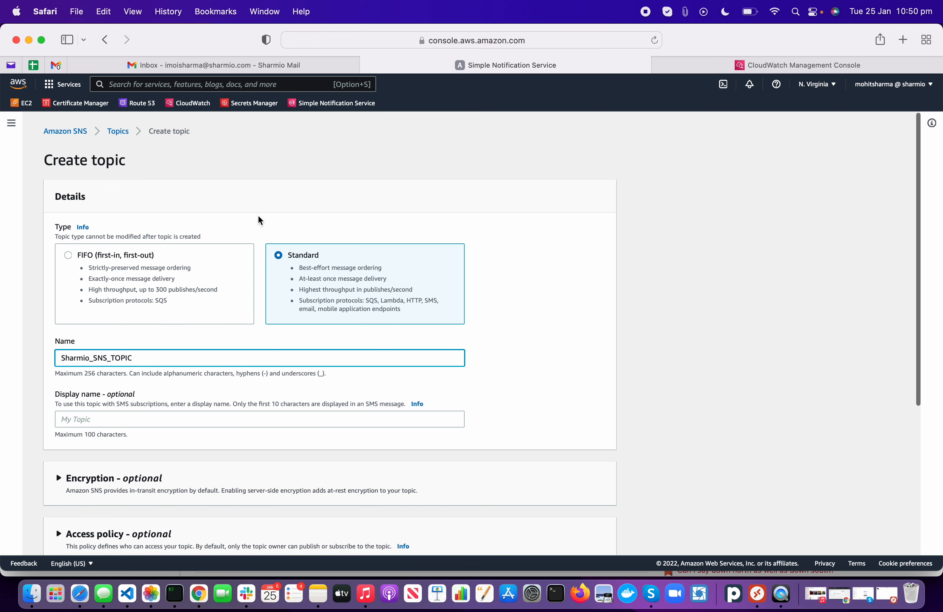
{"action": "scroll", "coordinate": [258, 219], "scroll_direction": "down", "scroll_amount": 4}
{"action": "scroll", "coordinate": [259, 221], "scroll_direction": "down", "scroll_amount": 6}
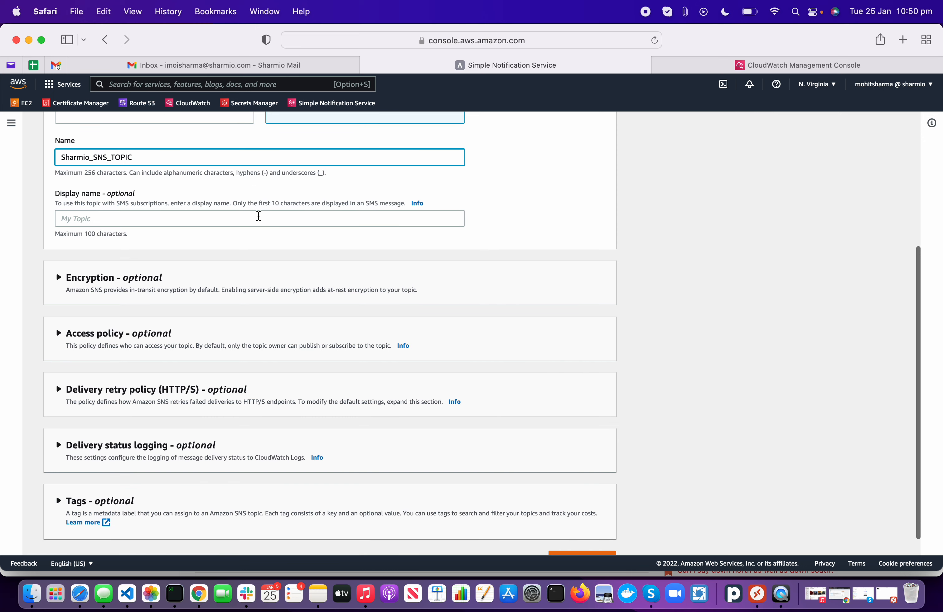
{"action": "left_click", "coordinate": [145, 218]}
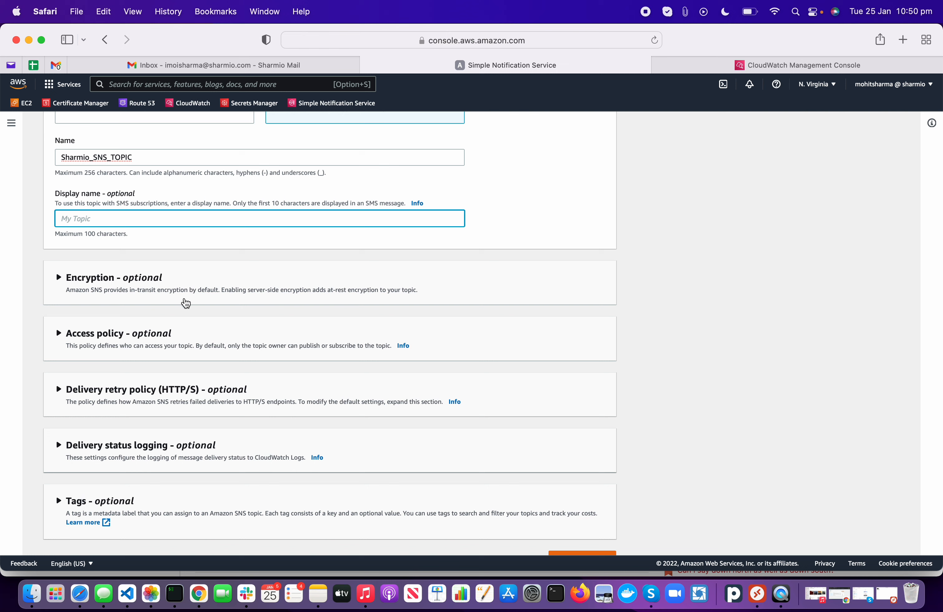
{"action": "type", "text": "Sharmio"}
{"action": "type", "text": "Billing A"}
{"action": "type", "text": "lert"}
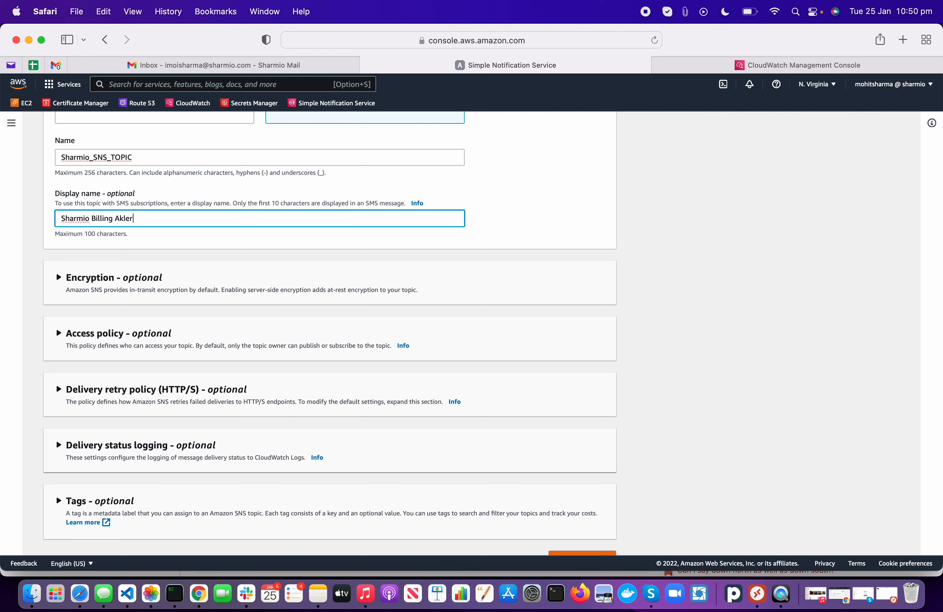
{"action": "key", "text": "BackSpace"}
{"action": "key", "text": "BackSpace"}
{"action": "key", "text": "BackSpace"}
{"action": "key", "text": "BackSpace"}
{"action": "type", "text": "lert via SNS"}
{"action": "left_click", "coordinate": [493, 232]}
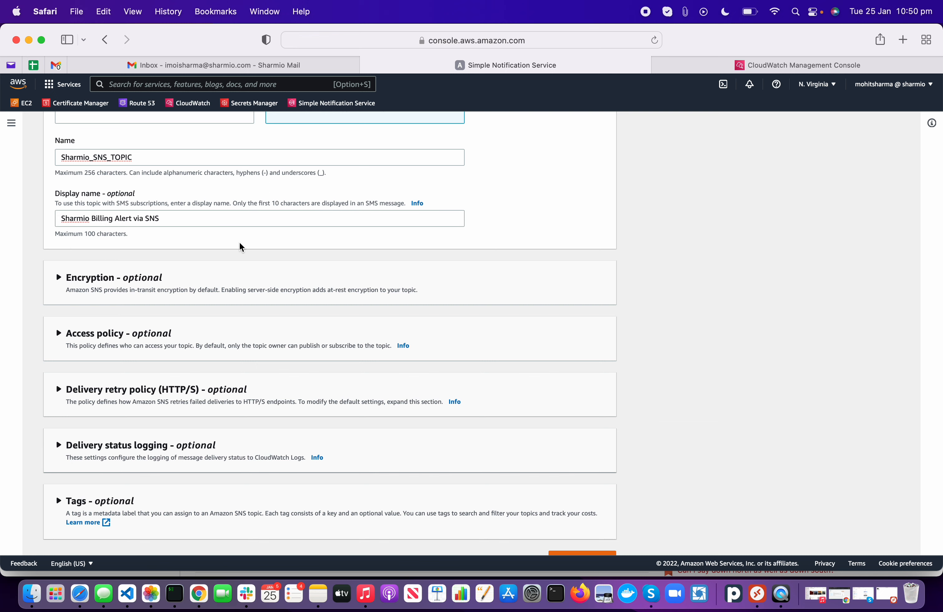
{"action": "scroll", "coordinate": [240, 249], "scroll_direction": "down", "scroll_amount": 2}
{"action": "scroll", "coordinate": [106, 255], "scroll_direction": "up", "scroll_amount": 5}
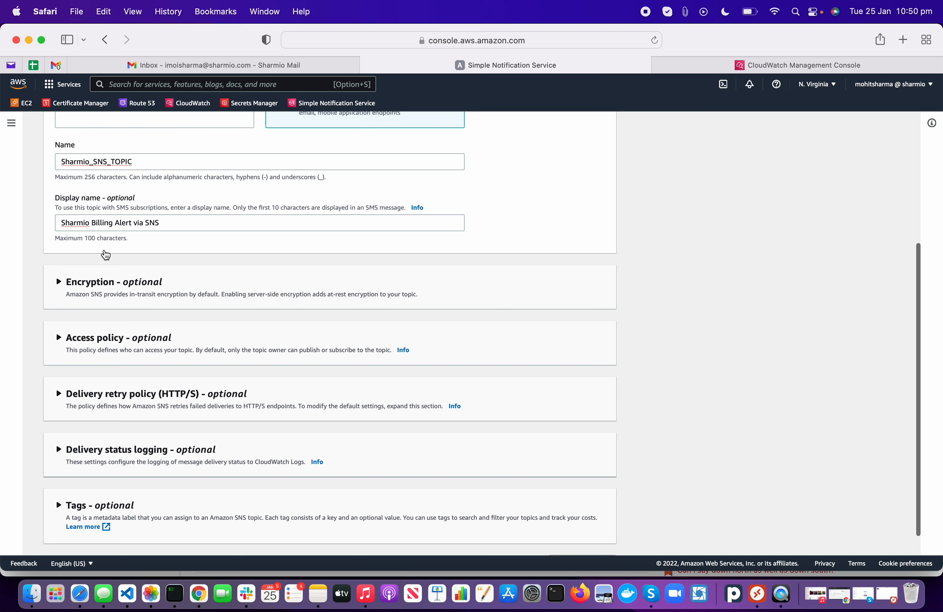
{"action": "scroll", "coordinate": [106, 254], "scroll_direction": "up", "scroll_amount": 2}
{"action": "scroll", "coordinate": [381, 237], "scroll_direction": "down", "scroll_amount": 3}
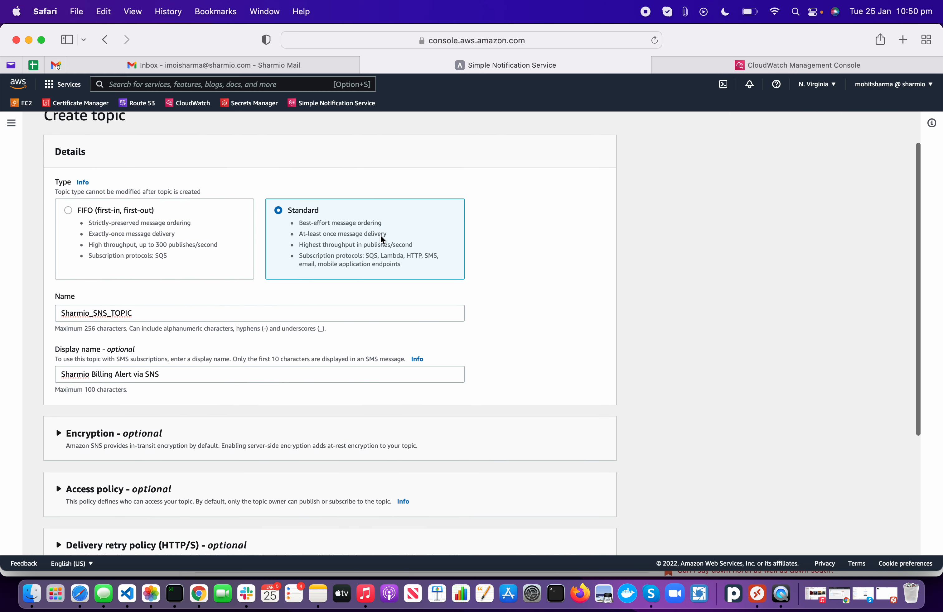
{"action": "scroll", "coordinate": [380, 236], "scroll_direction": "down", "scroll_amount": 2}
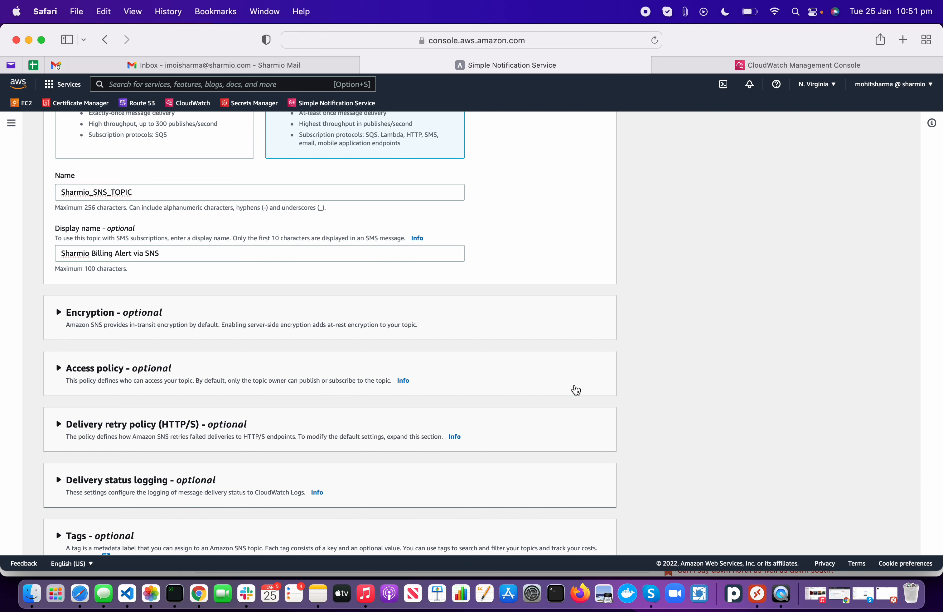
{"action": "scroll", "coordinate": [575, 391], "scroll_direction": "down", "scroll_amount": 2}
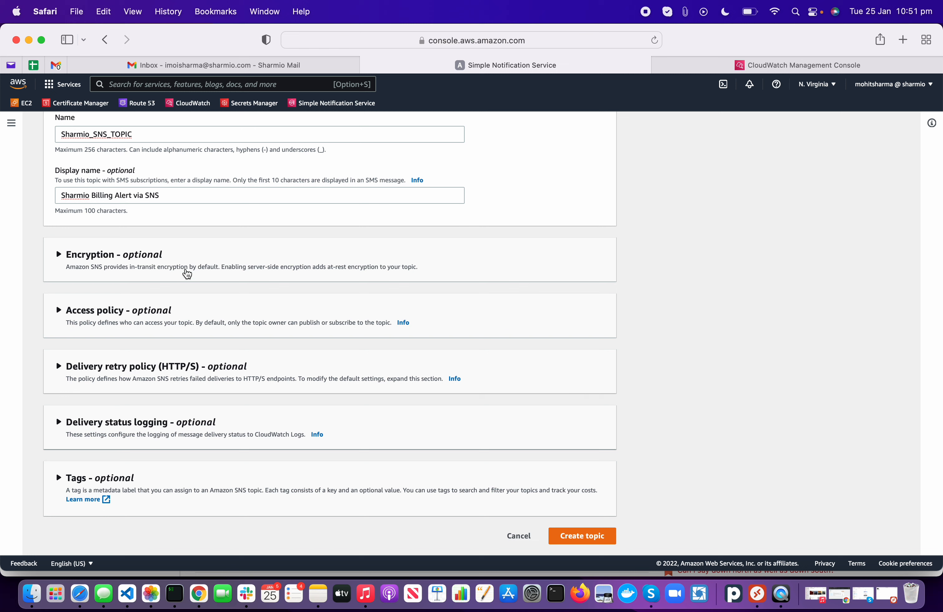
Step: Enable server-side encryption with the default alias/aws/sns key, briefly searching the console for KMS
{"action": "left_click", "coordinate": [57, 277]}
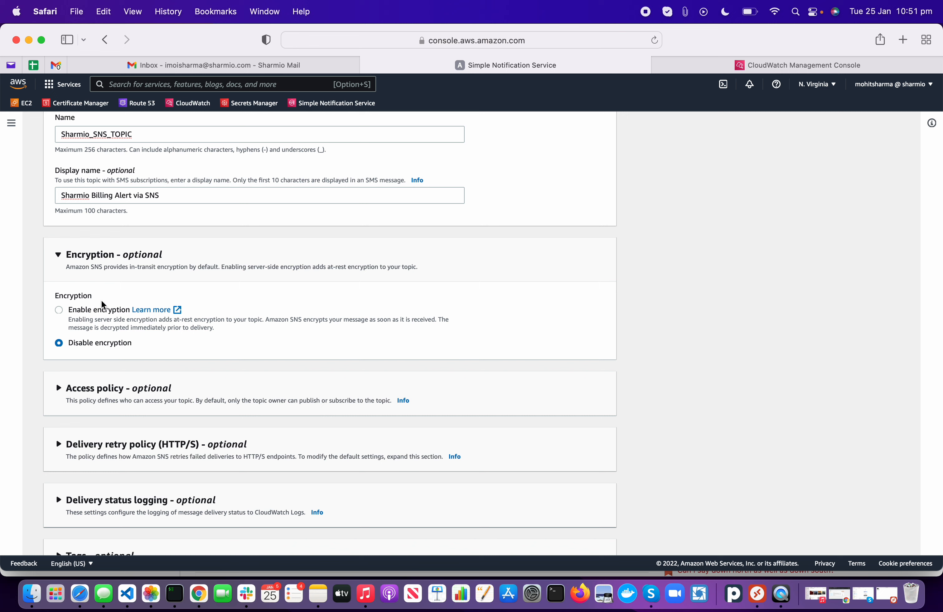
{"action": "left_click", "coordinate": [101, 309]}
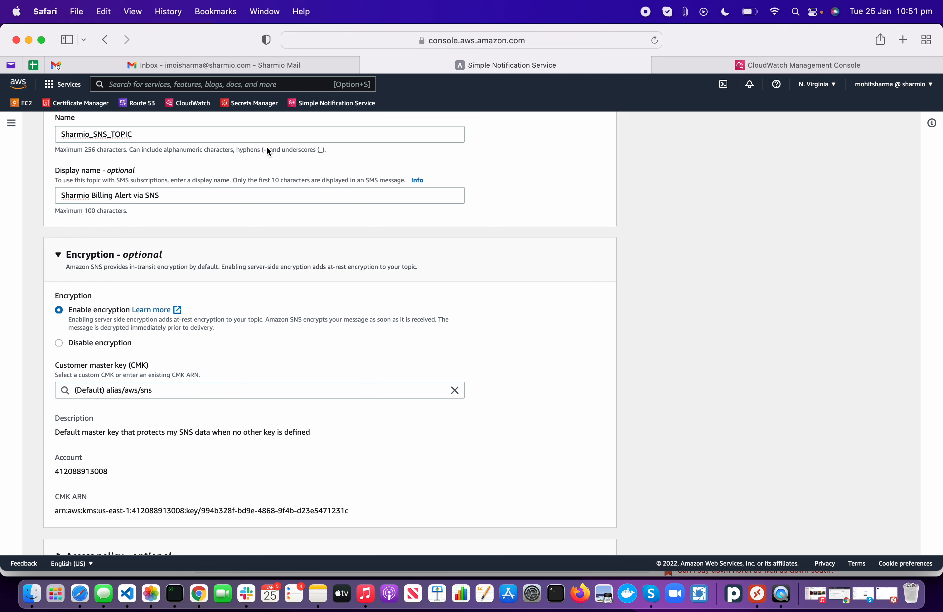
{"action": "left_click", "coordinate": [163, 85]}
{"action": "type", "text": "kms"}
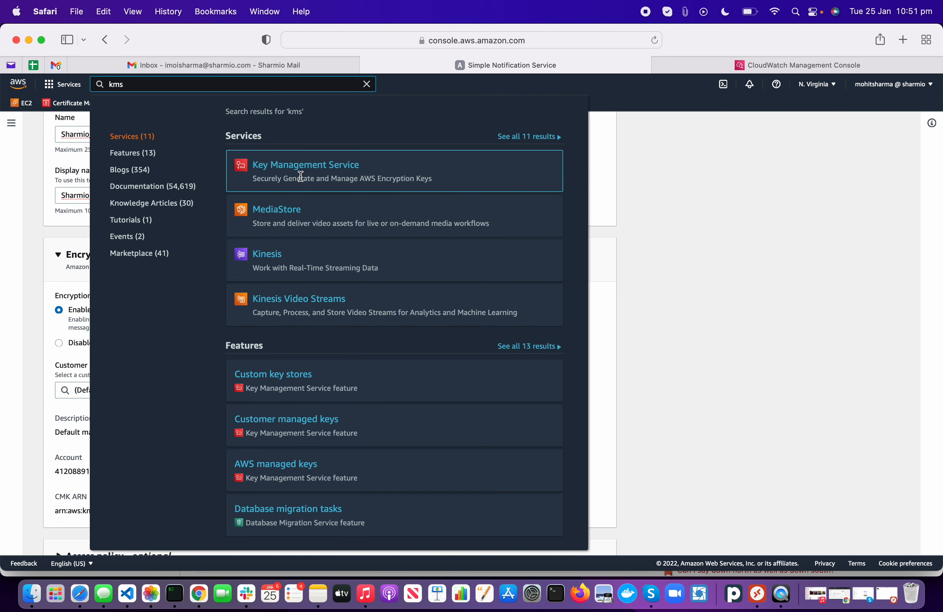
{"action": "left_click", "coordinate": [650, 334]}
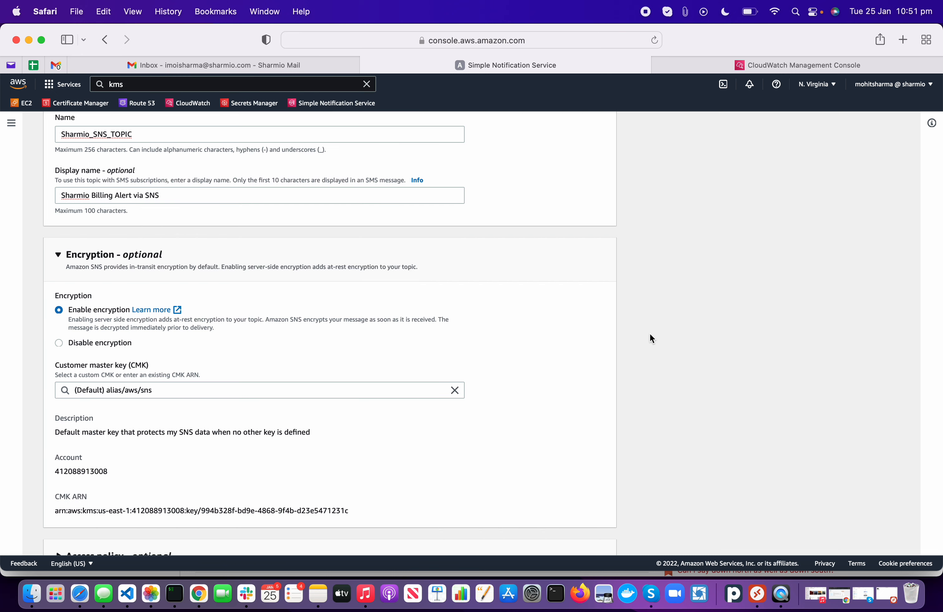
{"action": "scroll", "coordinate": [232, 370], "scroll_direction": "down", "scroll_amount": 2}
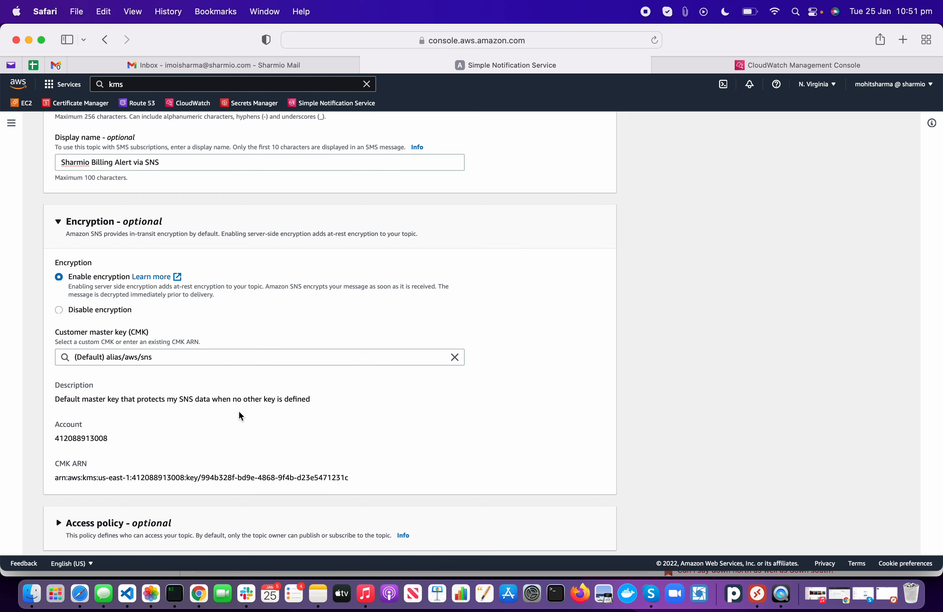
{"action": "scroll", "coordinate": [284, 414], "scroll_direction": "down", "scroll_amount": 3}
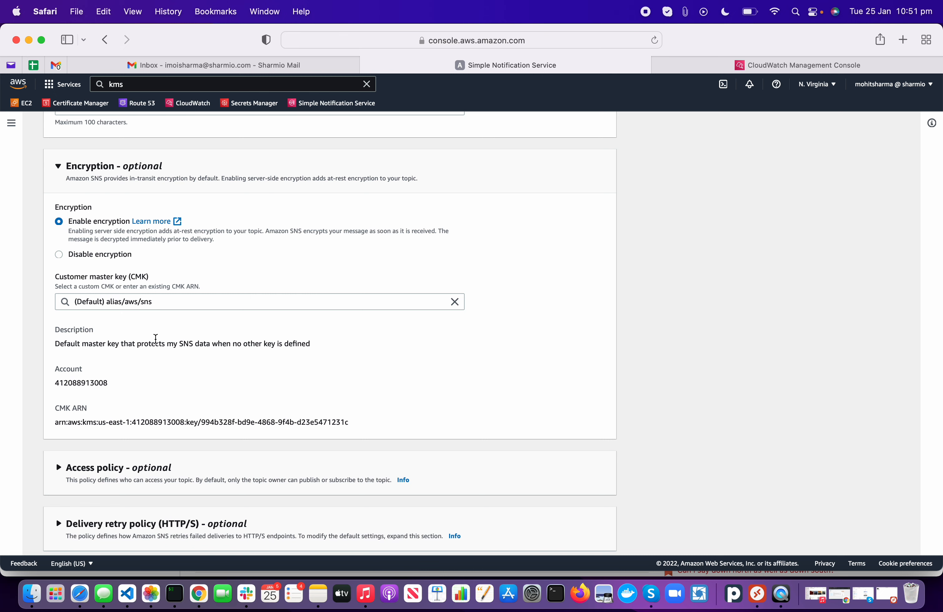
{"action": "scroll", "coordinate": [156, 338], "scroll_direction": "down", "scroll_amount": 4}
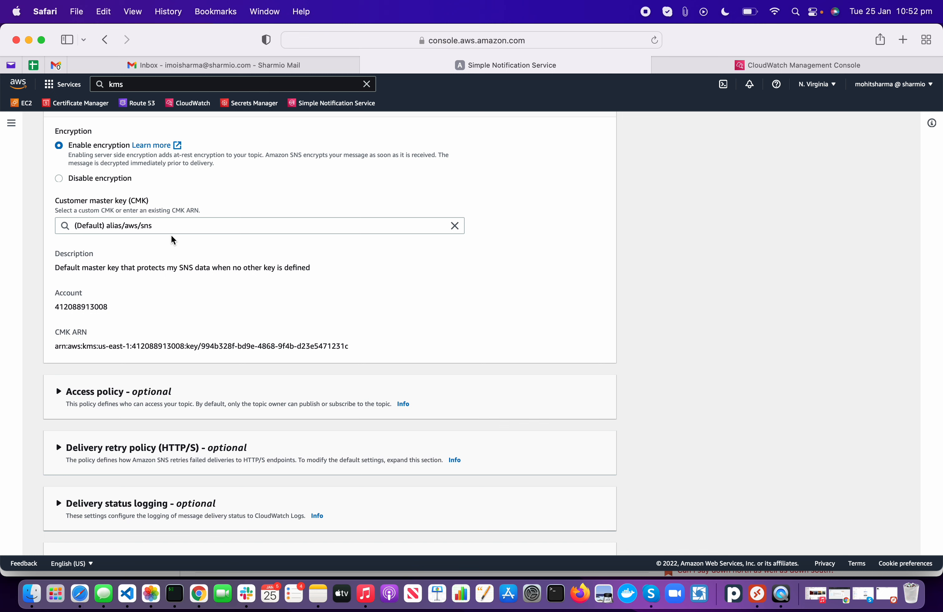
{"action": "scroll", "coordinate": [170, 235], "scroll_direction": "down", "scroll_amount": 2}
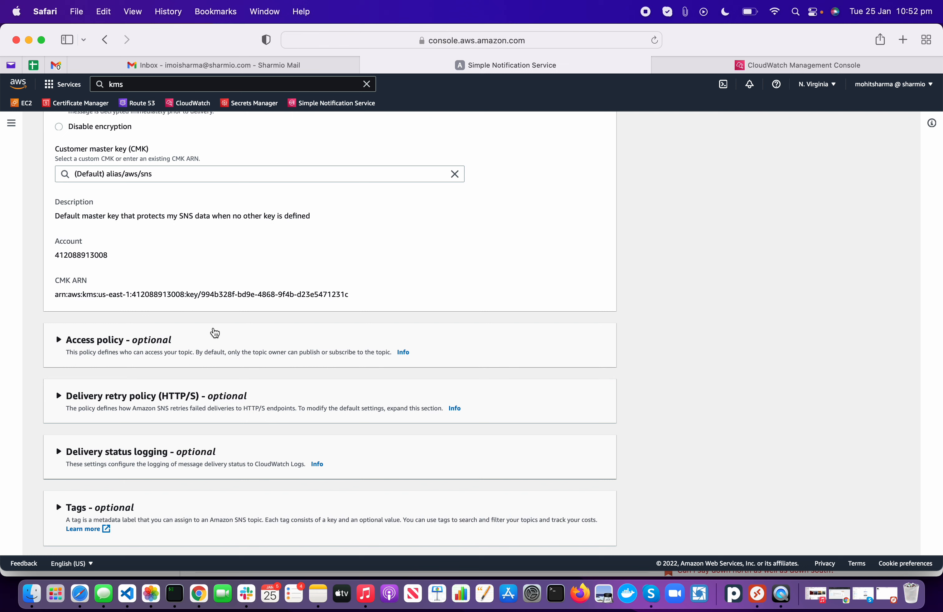
{"action": "left_click", "coordinate": [85, 358]}
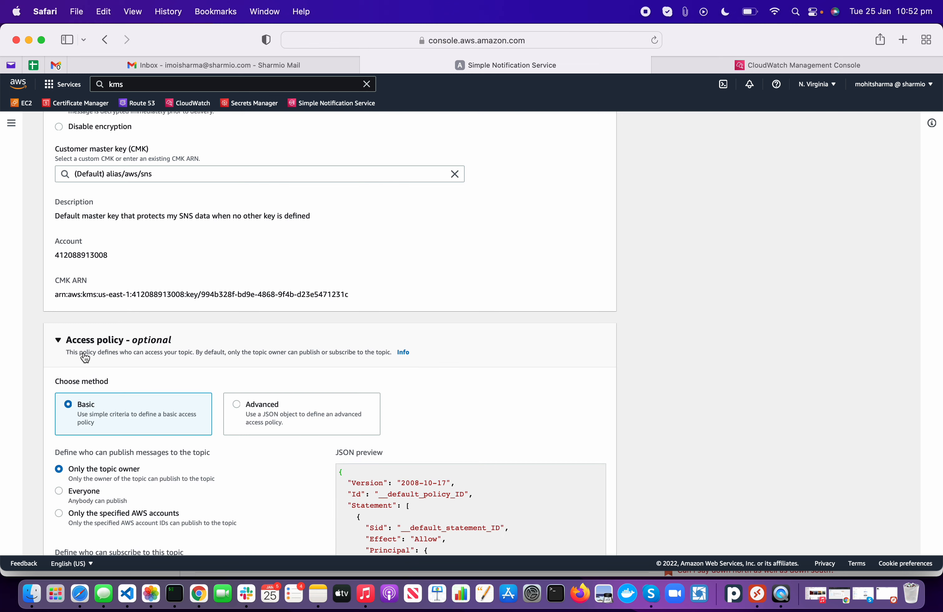
{"action": "scroll", "coordinate": [85, 358], "scroll_direction": "down", "scroll_amount": 5}
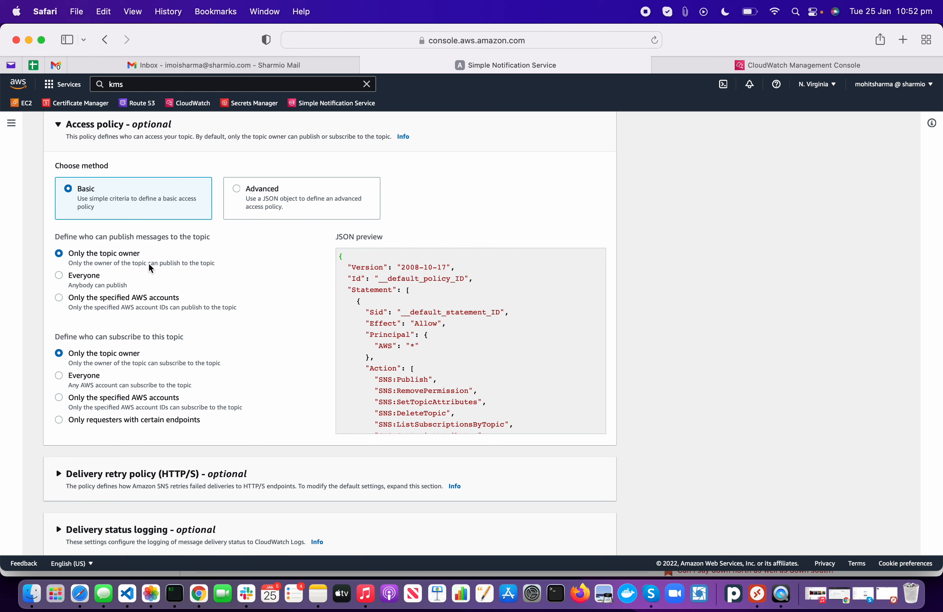
{"action": "left_click", "coordinate": [237, 189]}
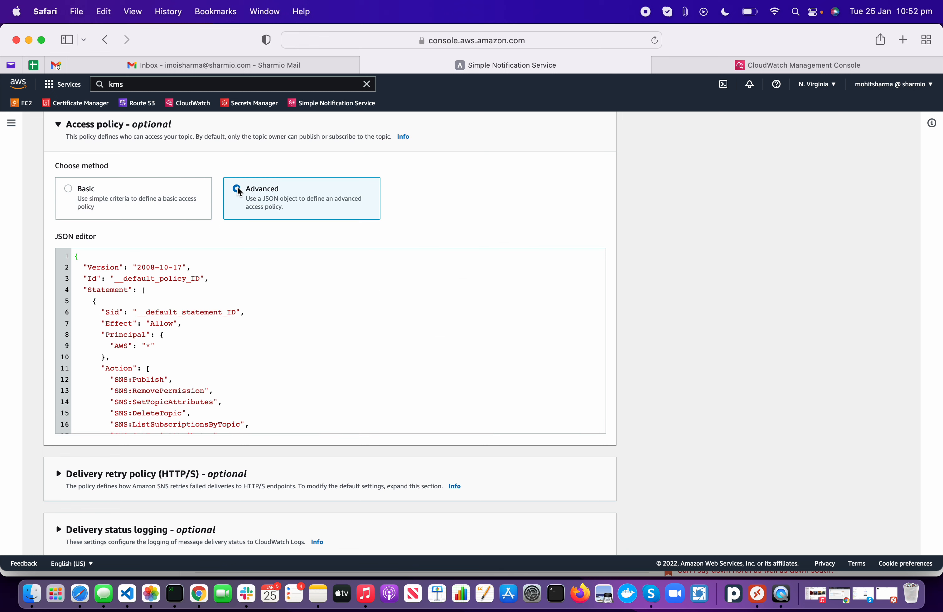
{"action": "left_click", "coordinate": [186, 199]}
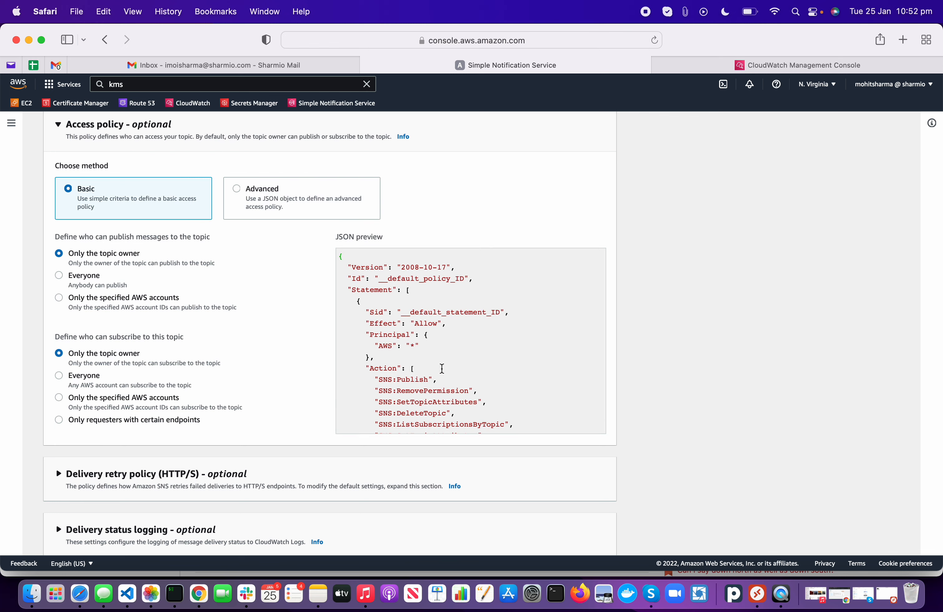
{"action": "scroll", "coordinate": [441, 368], "scroll_direction": "down", "scroll_amount": 8}
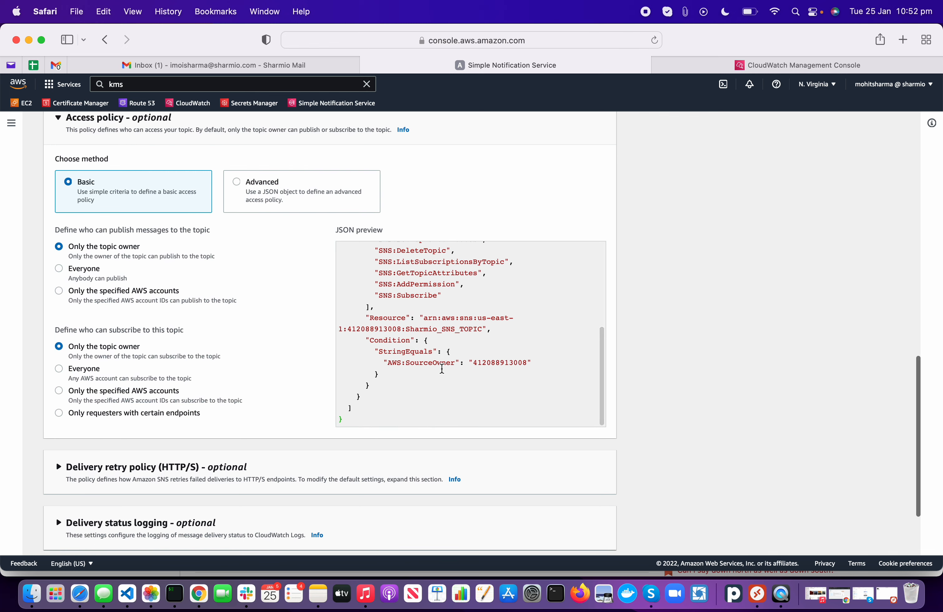
{"action": "scroll", "coordinate": [441, 368], "scroll_direction": "up", "scroll_amount": 5}
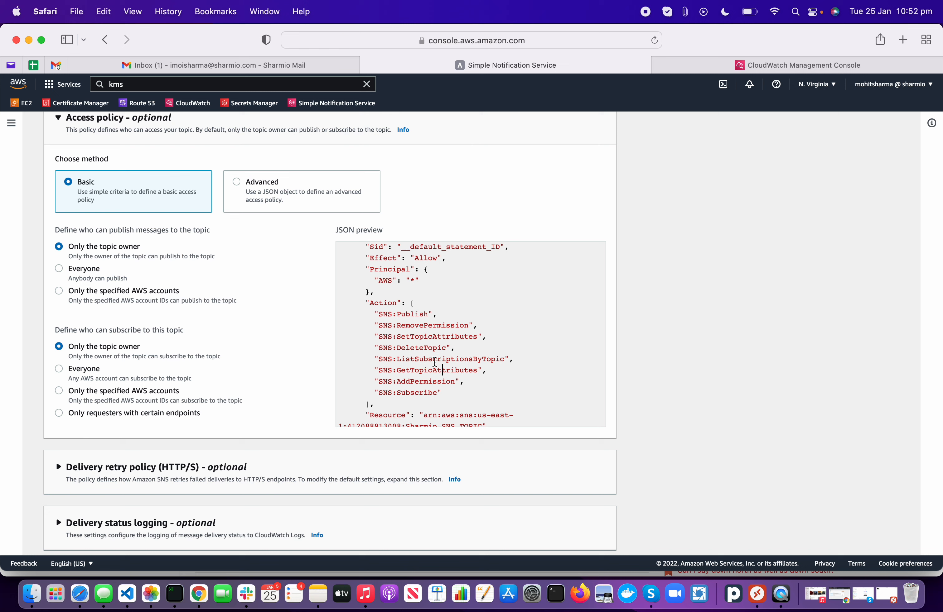
{"action": "double_click", "coordinate": [431, 353]}
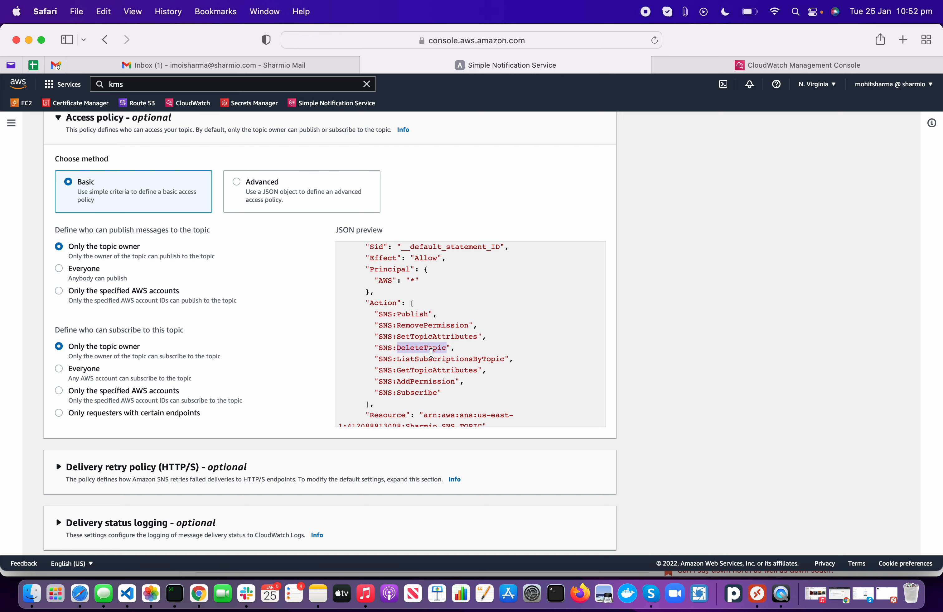
{"action": "scroll", "coordinate": [256, 346], "scroll_direction": "down", "scroll_amount": 2}
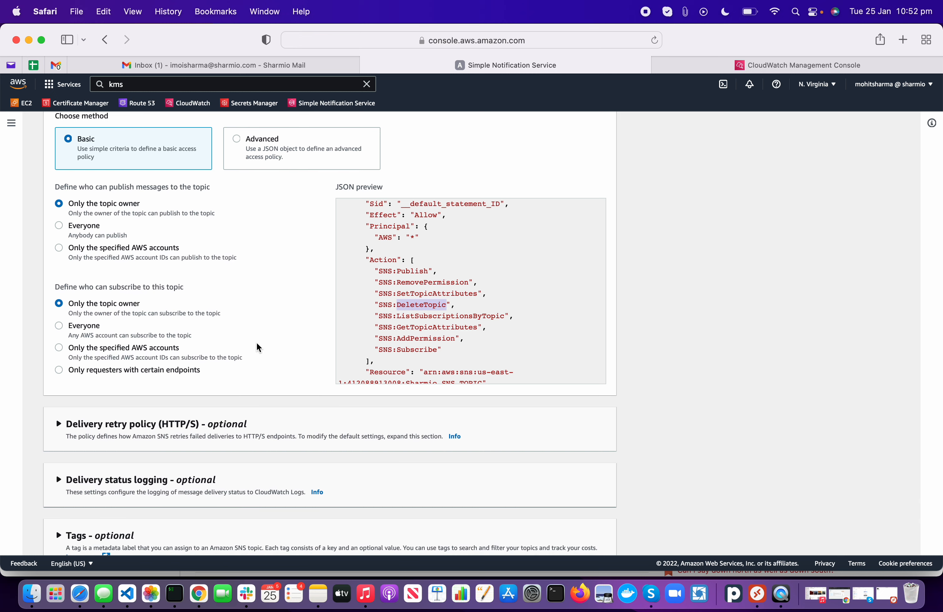
{"action": "scroll", "coordinate": [257, 343], "scroll_direction": "down", "scroll_amount": 2}
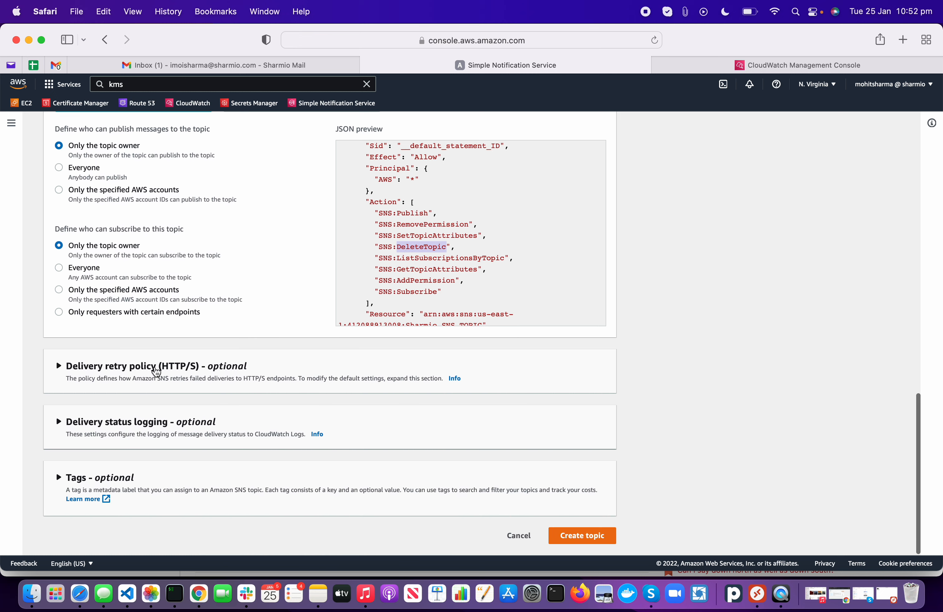
{"action": "scroll", "coordinate": [254, 321], "scroll_direction": "up", "scroll_amount": 5}
{"action": "scroll", "coordinate": [254, 325], "scroll_direction": "up", "scroll_amount": 2}
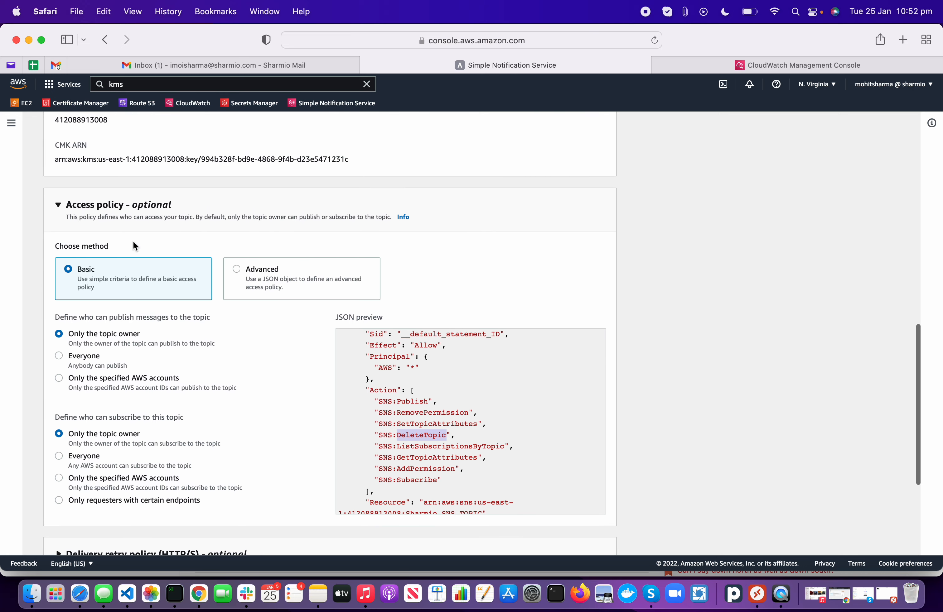
Step: Collapse Access policy and Encryption, and expand the HTTP/S delivery retry policy left at defaults
{"action": "left_click", "coordinate": [115, 219]}
{"action": "scroll", "coordinate": [155, 342], "scroll_direction": "up", "scroll_amount": 5}
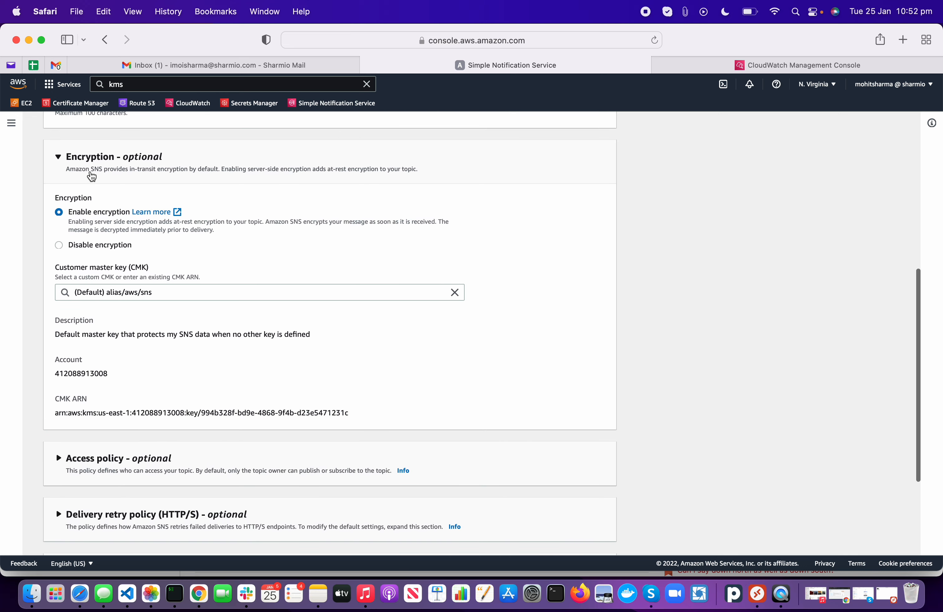
{"action": "left_click", "coordinate": [92, 177]}
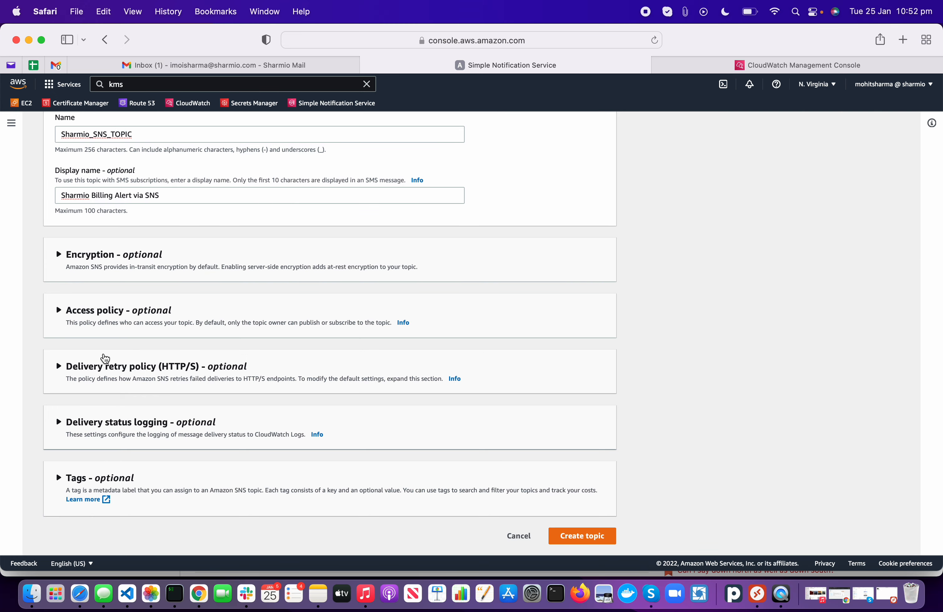
{"action": "left_click", "coordinate": [106, 363]}
{"action": "scroll", "coordinate": [105, 360], "scroll_direction": "down", "scroll_amount": 5}
{"action": "scroll", "coordinate": [105, 359], "scroll_direction": "down", "scroll_amount": 1}
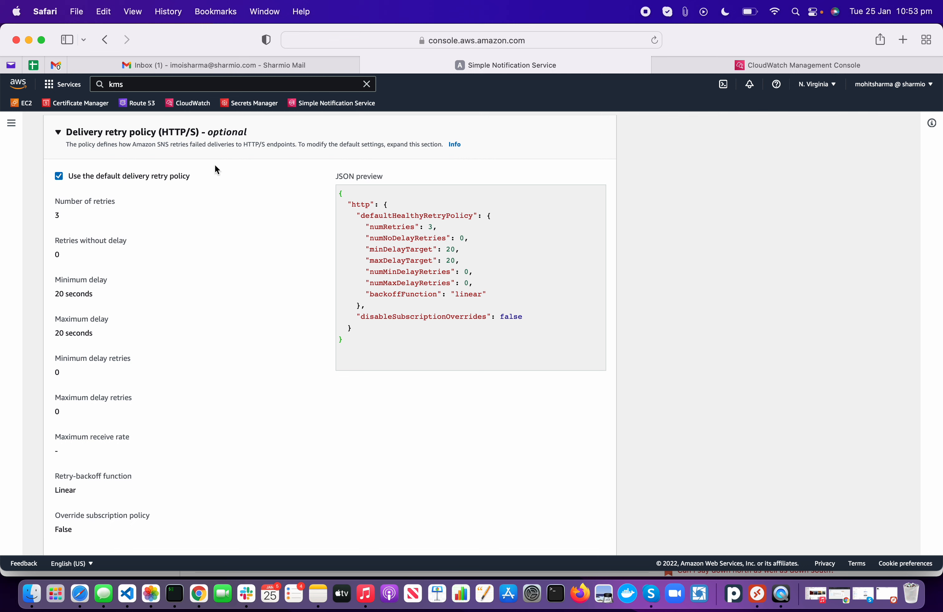
Step: Switch off the default delivery retry policy to view its values, then re-enable it
{"action": "left_click", "coordinate": [123, 176]}
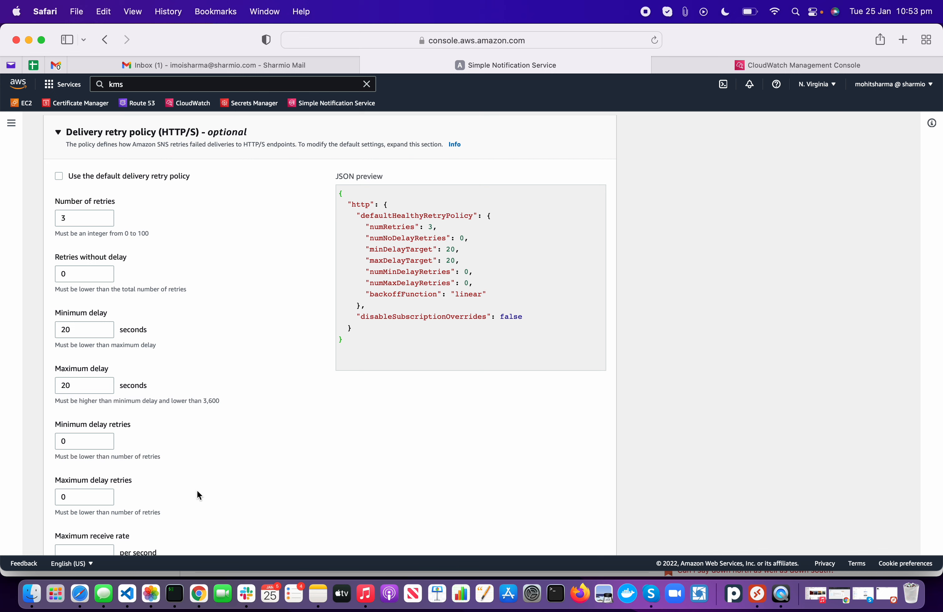
{"action": "scroll", "coordinate": [196, 492], "scroll_direction": "down", "scroll_amount": 3}
{"action": "scroll", "coordinate": [198, 494], "scroll_direction": "up", "scroll_amount": 2}
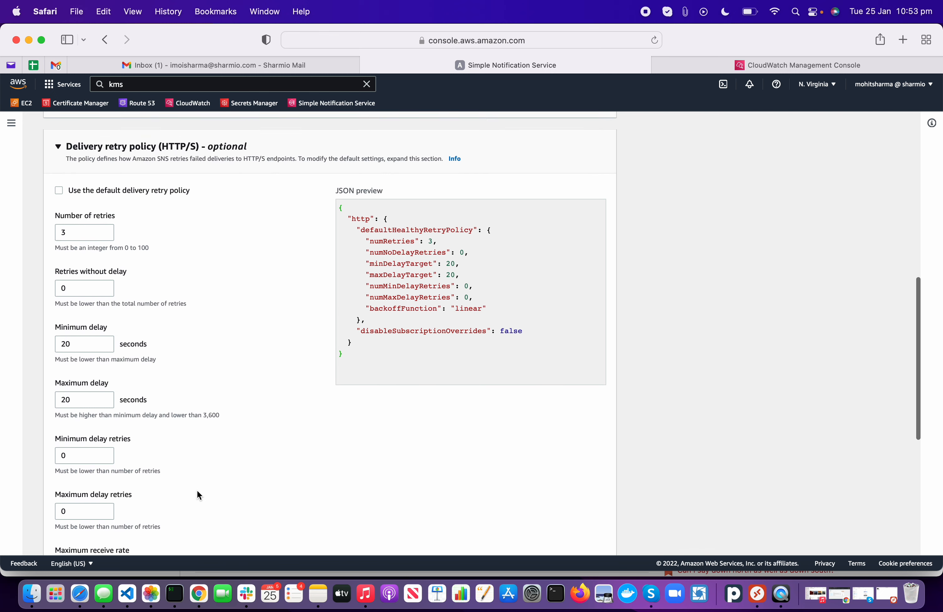
{"action": "scroll", "coordinate": [184, 497], "scroll_direction": "down", "scroll_amount": 5}
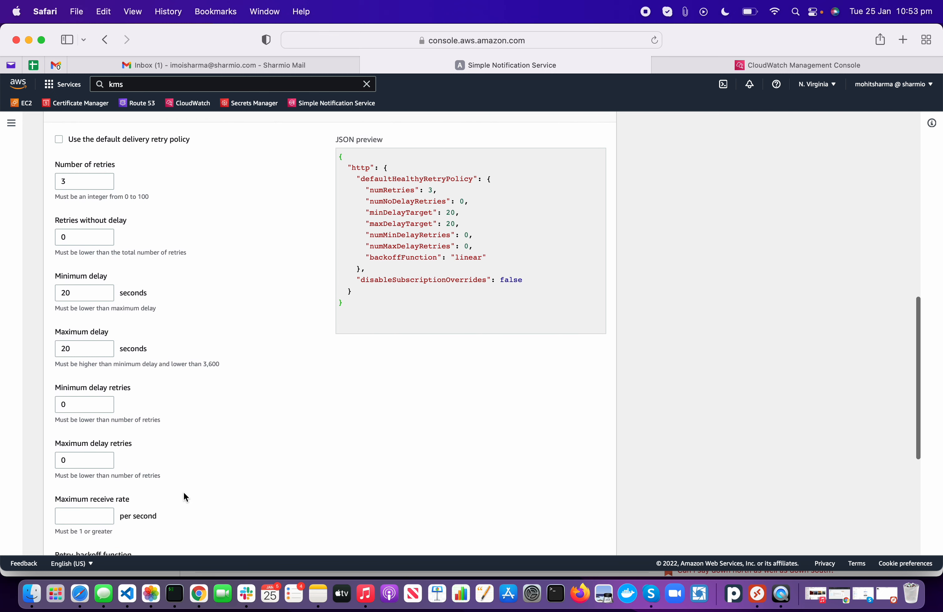
{"action": "scroll", "coordinate": [183, 493], "scroll_direction": "up", "scroll_amount": 5}
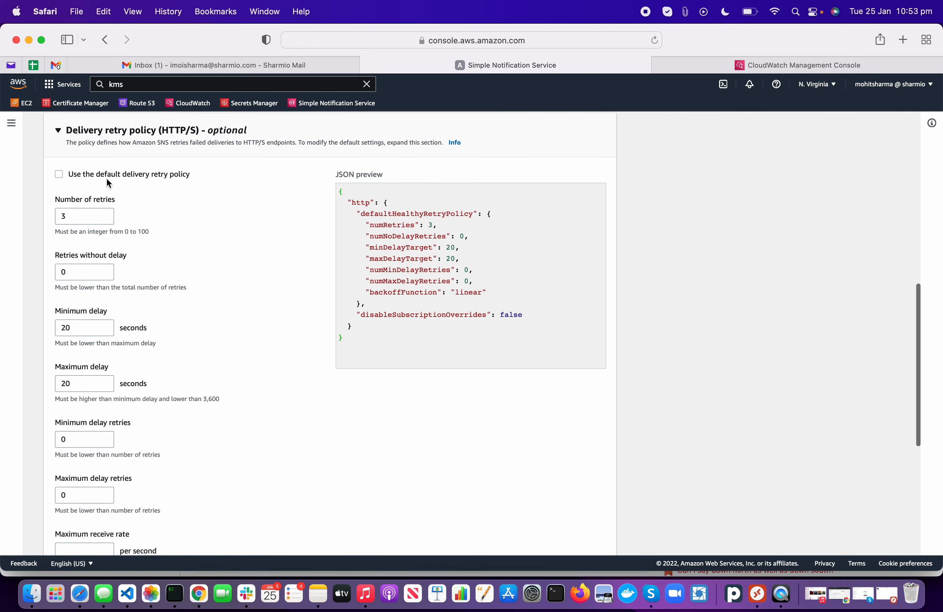
{"action": "left_click", "coordinate": [107, 179]}
{"action": "scroll", "coordinate": [164, 319], "scroll_direction": "down", "scroll_amount": 7}
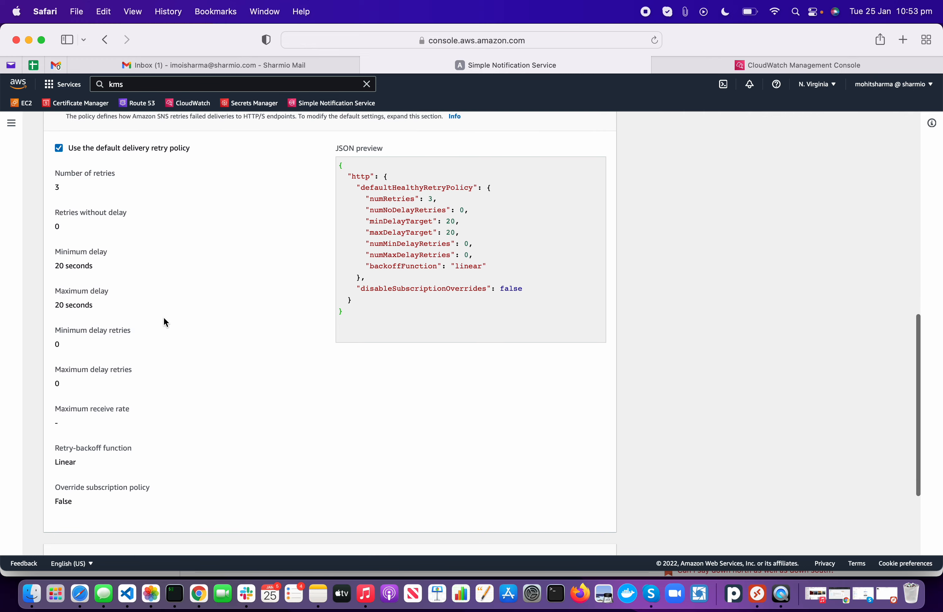
{"action": "scroll", "coordinate": [165, 322], "scroll_direction": "up", "scroll_amount": 7}
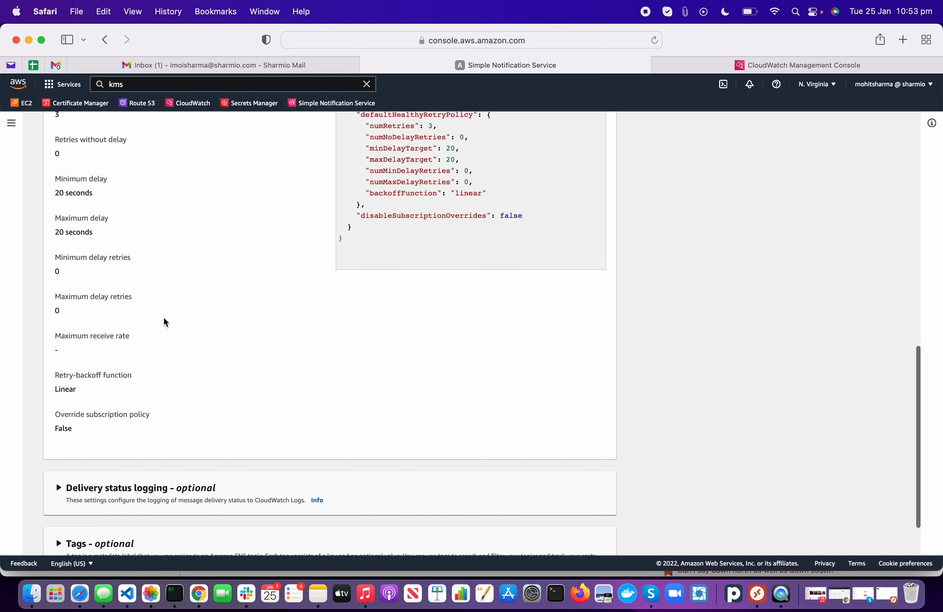
Step: Check the retry-backoff options keep Linear, restore the default policy, and collapse the section
{"action": "left_click", "coordinate": [107, 163]}
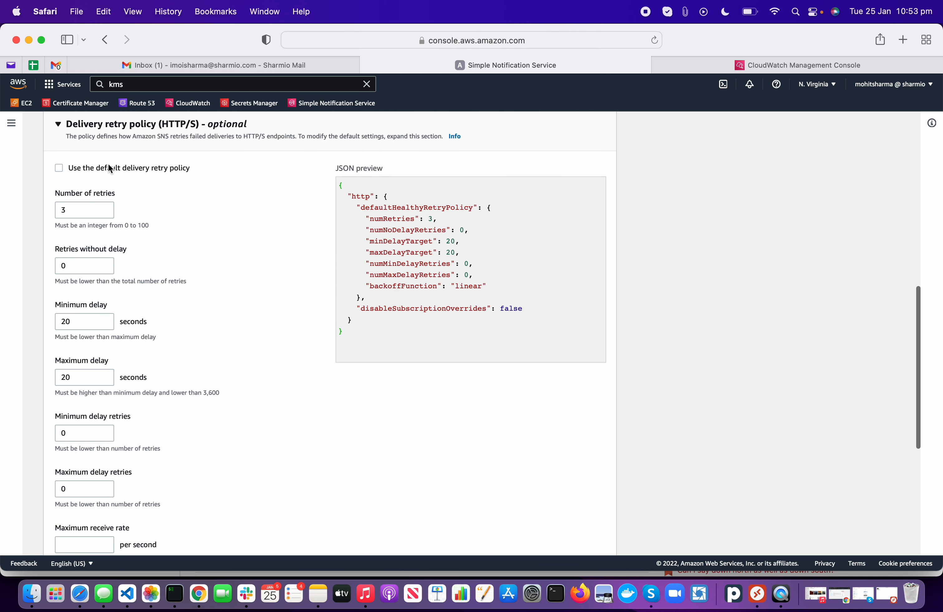
{"action": "scroll", "coordinate": [187, 385], "scroll_direction": "down", "scroll_amount": 2}
{"action": "scroll", "coordinate": [186, 384], "scroll_direction": "down", "scroll_amount": 10}
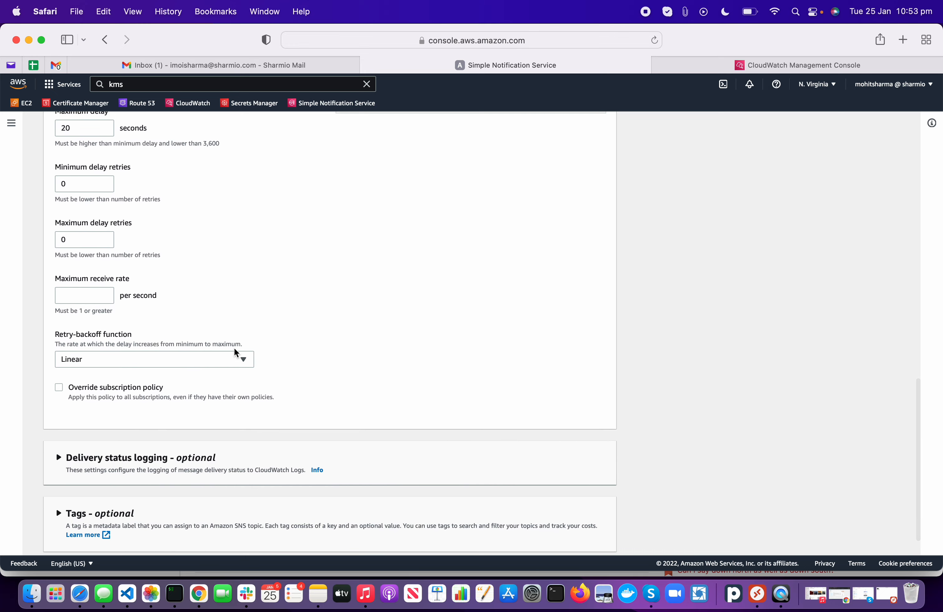
{"action": "left_click", "coordinate": [224, 357]}
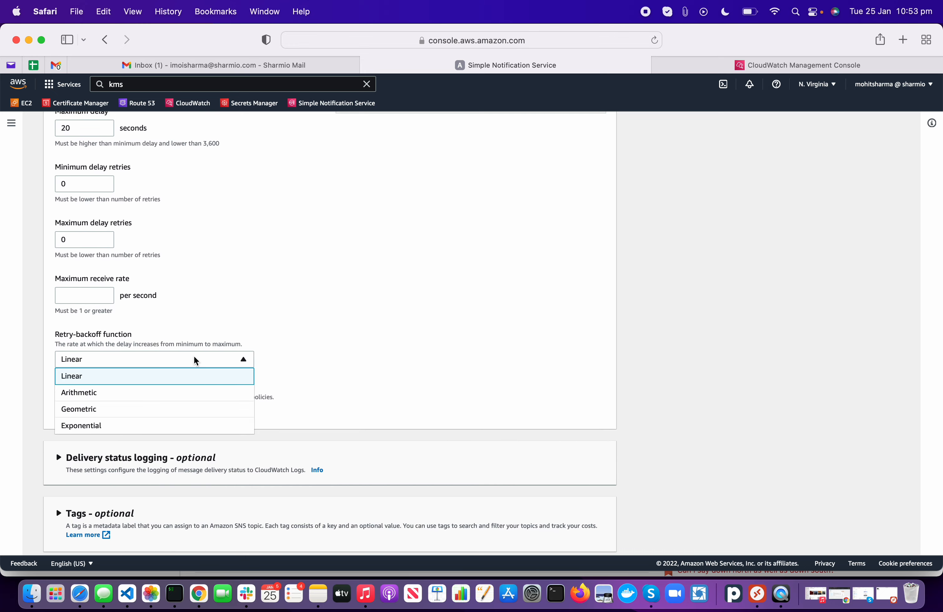
{"action": "left_click", "coordinate": [328, 380]}
{"action": "scroll", "coordinate": [324, 381], "scroll_direction": "up", "scroll_amount": 14}
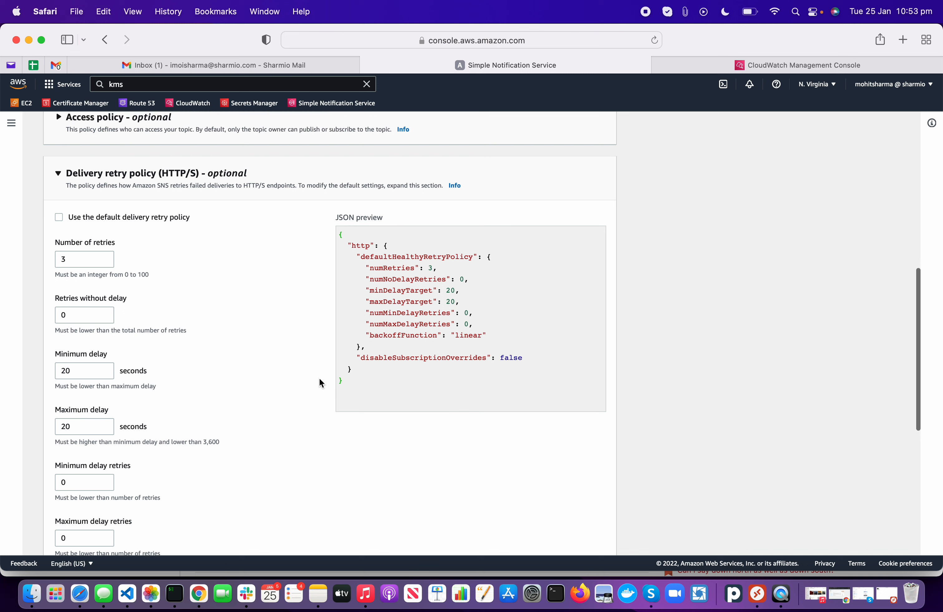
{"action": "left_click", "coordinate": [84, 221]}
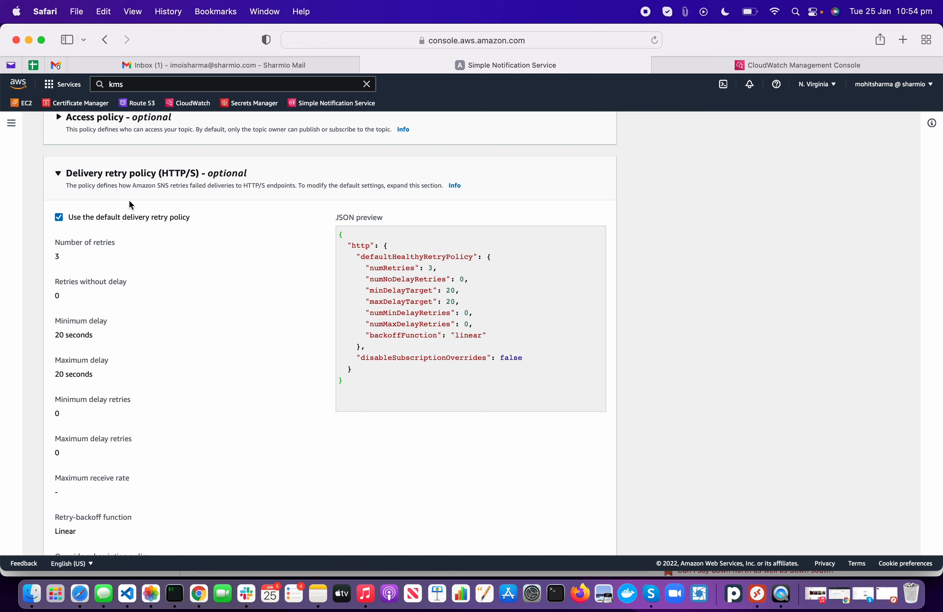
{"action": "left_click", "coordinate": [182, 187]}
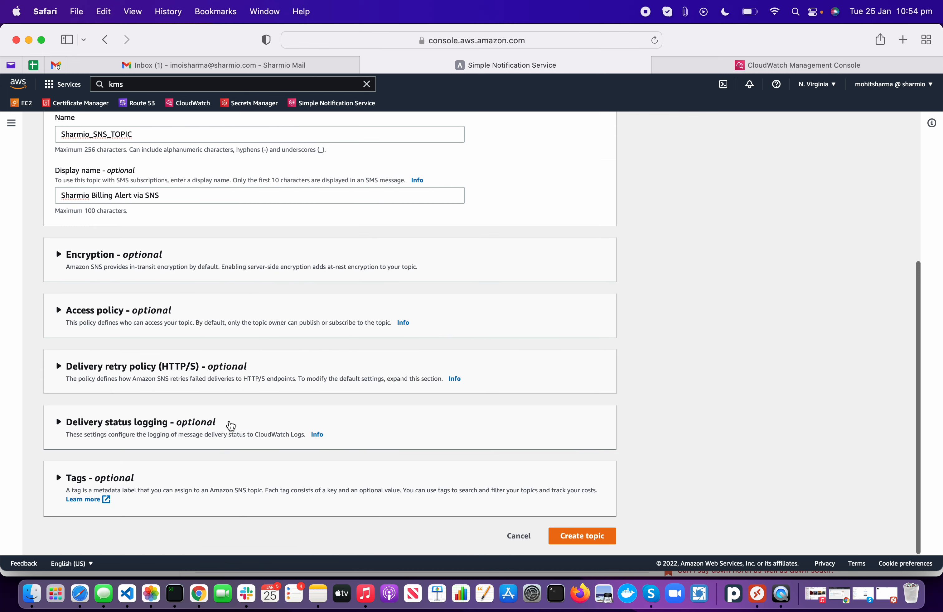
Step: Expand Delivery status logging (no protocols, 100% sample rate) and the Tags section
{"action": "left_click", "coordinate": [229, 423]}
{"action": "scroll", "coordinate": [229, 425], "scroll_direction": "down", "scroll_amount": 5}
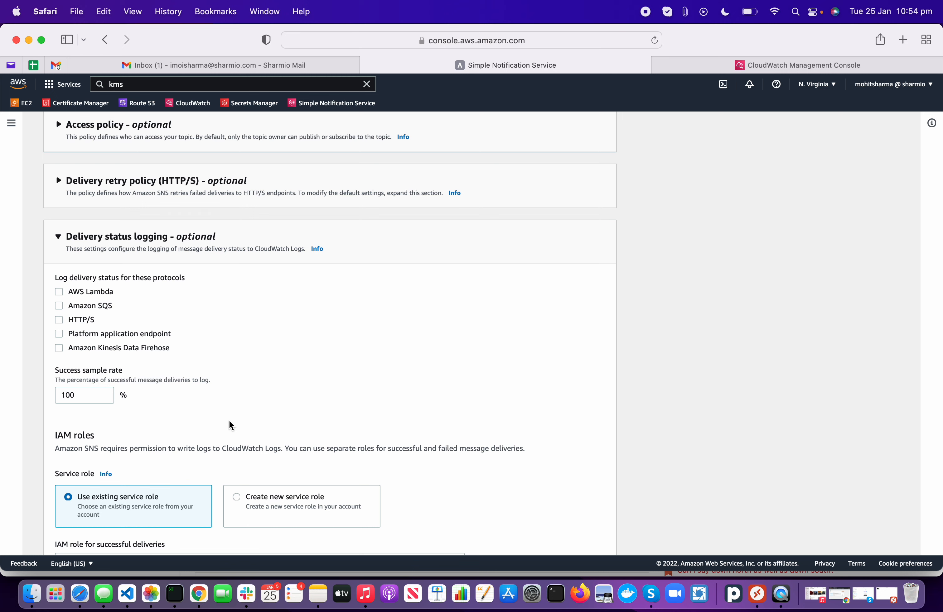
{"action": "scroll", "coordinate": [229, 420], "scroll_direction": "down", "scroll_amount": 5}
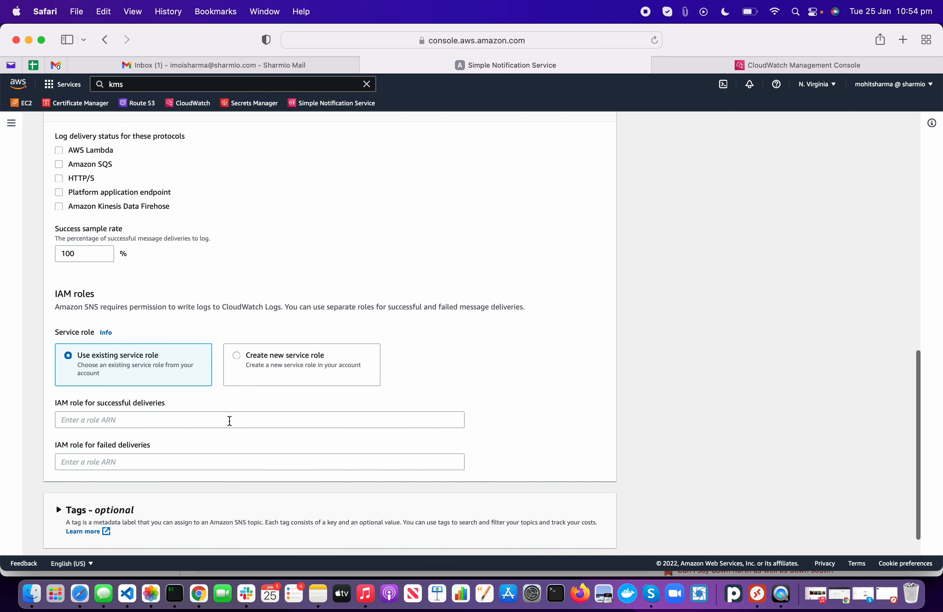
{"action": "scroll", "coordinate": [229, 421], "scroll_direction": "down", "scroll_amount": 1}
{"action": "left_click", "coordinate": [234, 481]}
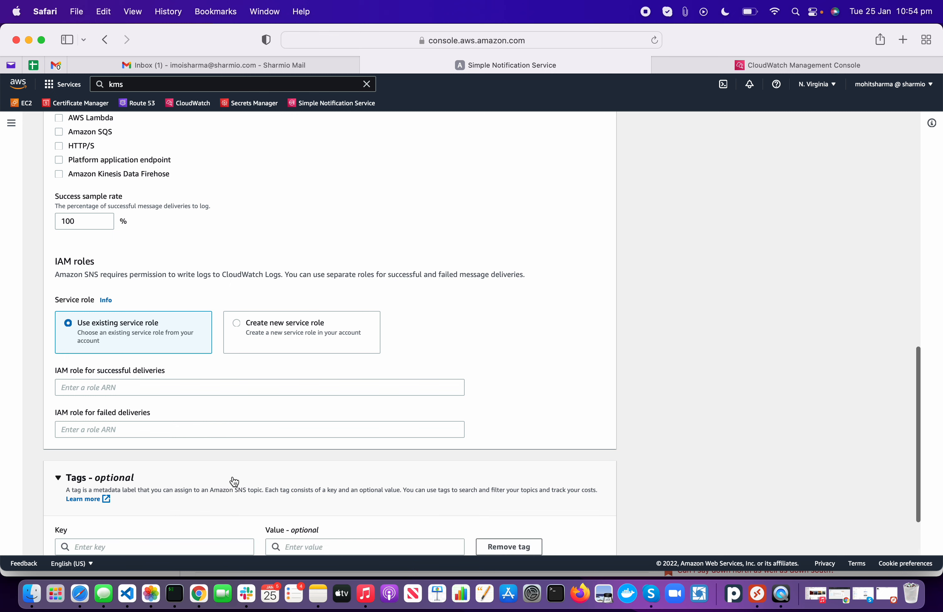
{"action": "scroll", "coordinate": [234, 481], "scroll_direction": "down", "scroll_amount": 3}
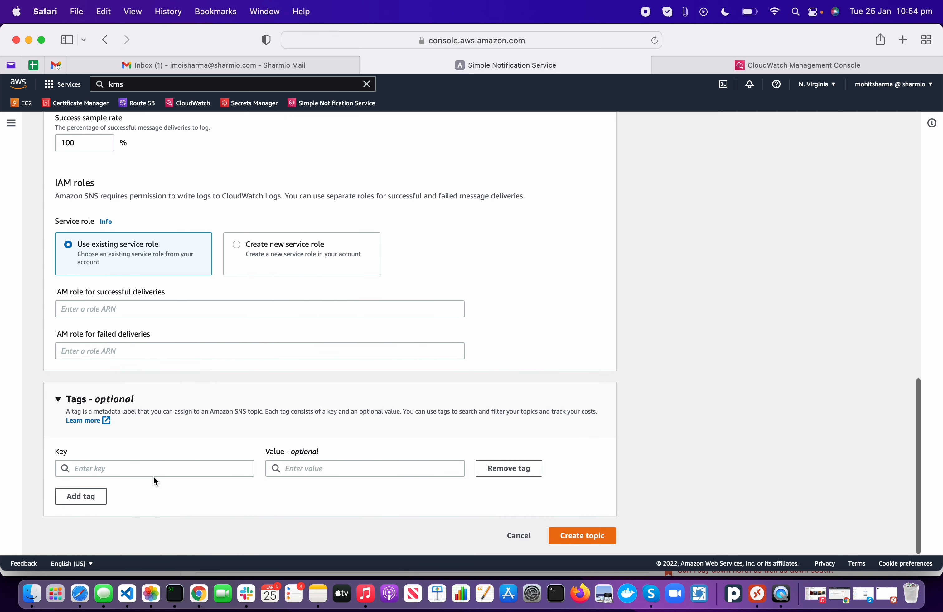
Step: Add the tag Name = Sharmio_SNS_TOPIC, copying the value from the topic name
{"action": "left_click", "coordinate": [103, 469]}
{"action": "type", "text": "Name"}
{"action": "key", "text": "Tab"}
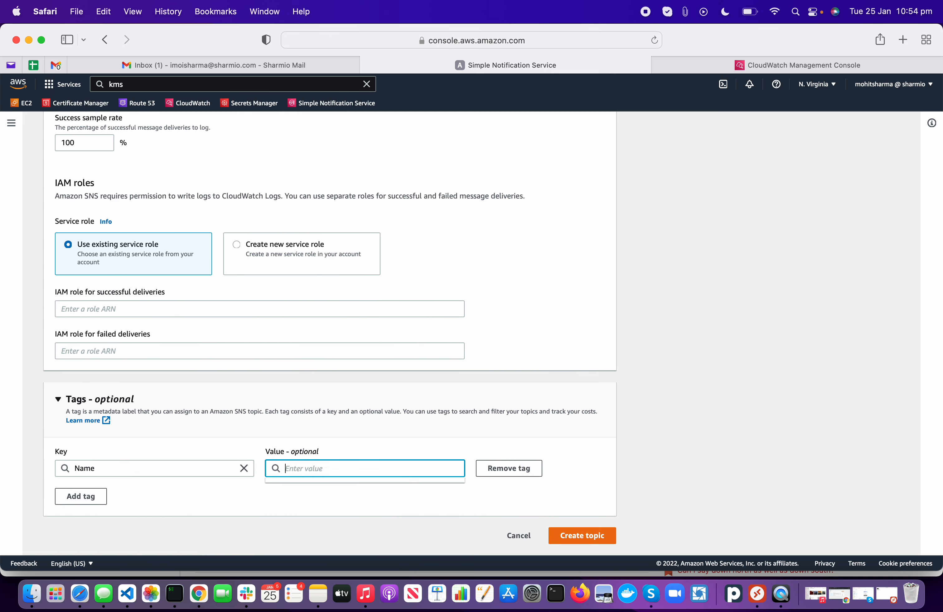
{"action": "scroll", "coordinate": [225, 302], "scroll_direction": "up", "scroll_amount": 20}
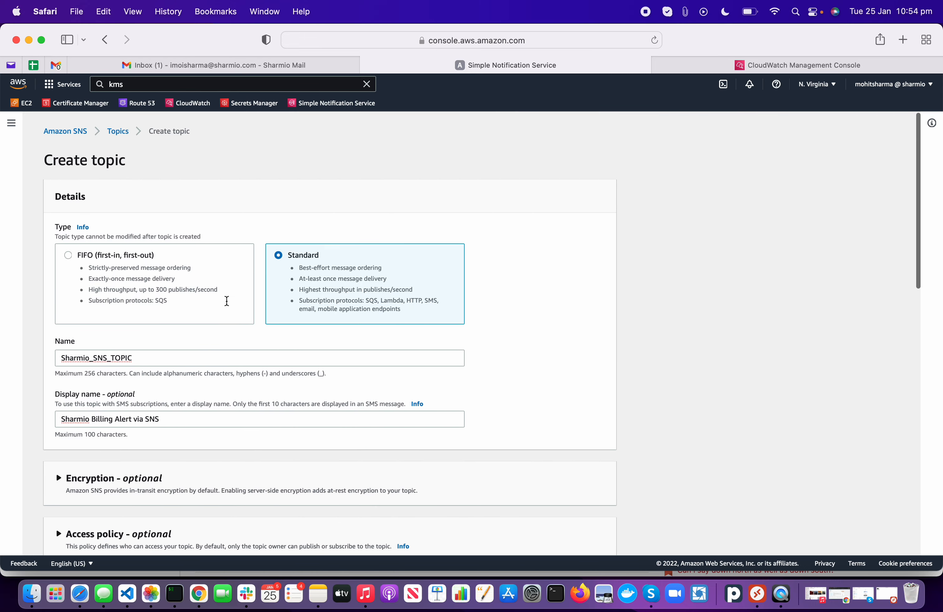
{"action": "double_click", "coordinate": [160, 362]}
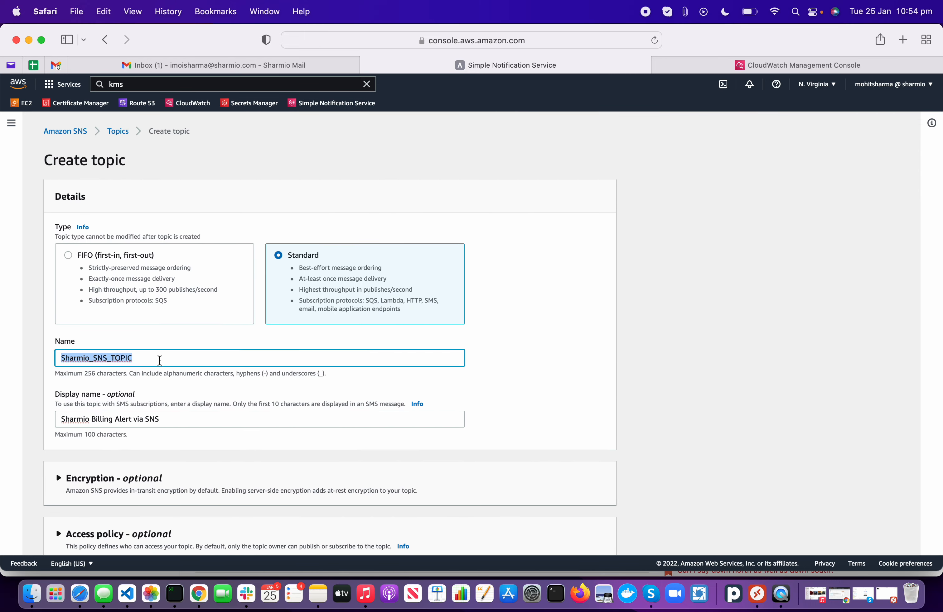
{"action": "key", "text": "super+c"}
{"action": "scroll", "coordinate": [536, 399], "scroll_direction": "down", "scroll_amount": 20}
{"action": "left_click", "coordinate": [369, 465]}
{"action": "key", "text": "super+v"}
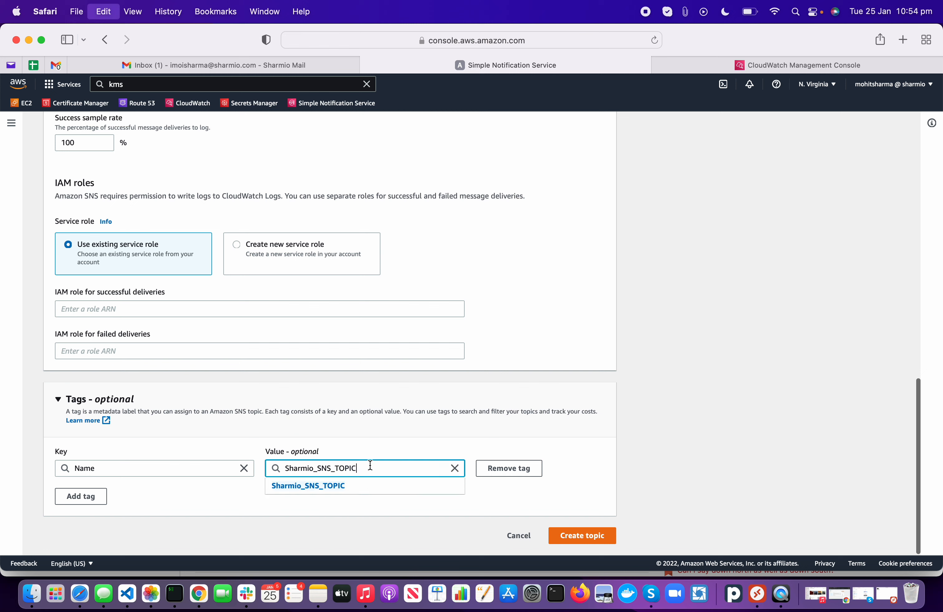
{"action": "left_click", "coordinate": [172, 521]}
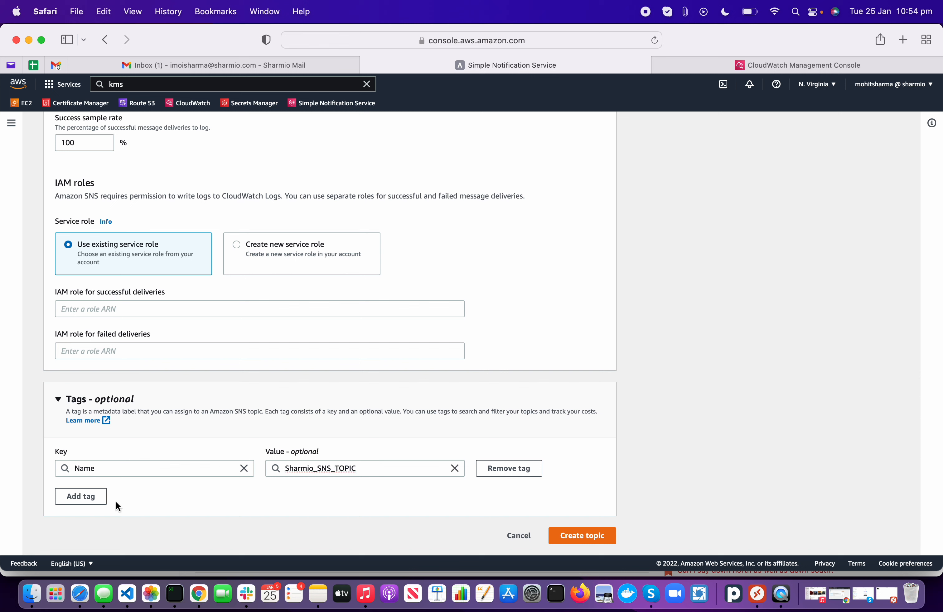
Step: Add a second tag Environment = Testing
{"action": "left_click", "coordinate": [79, 498]}
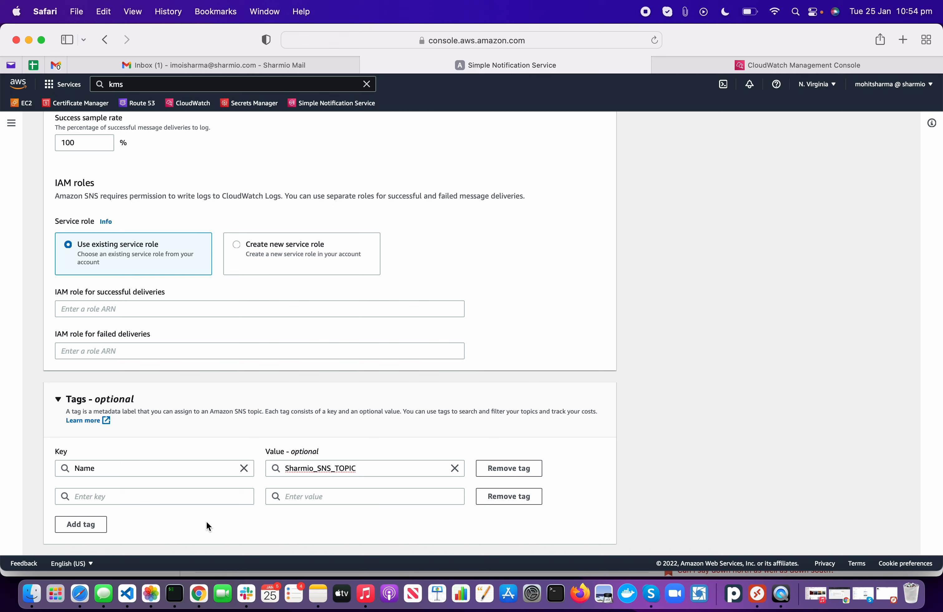
{"action": "left_click", "coordinate": [153, 497]}
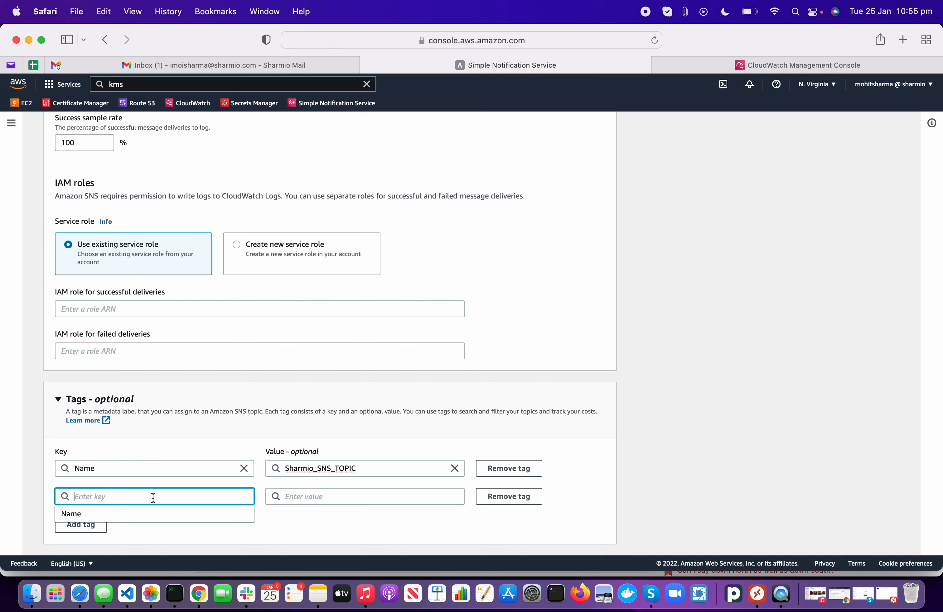
{"action": "type", "text": "Environment"}
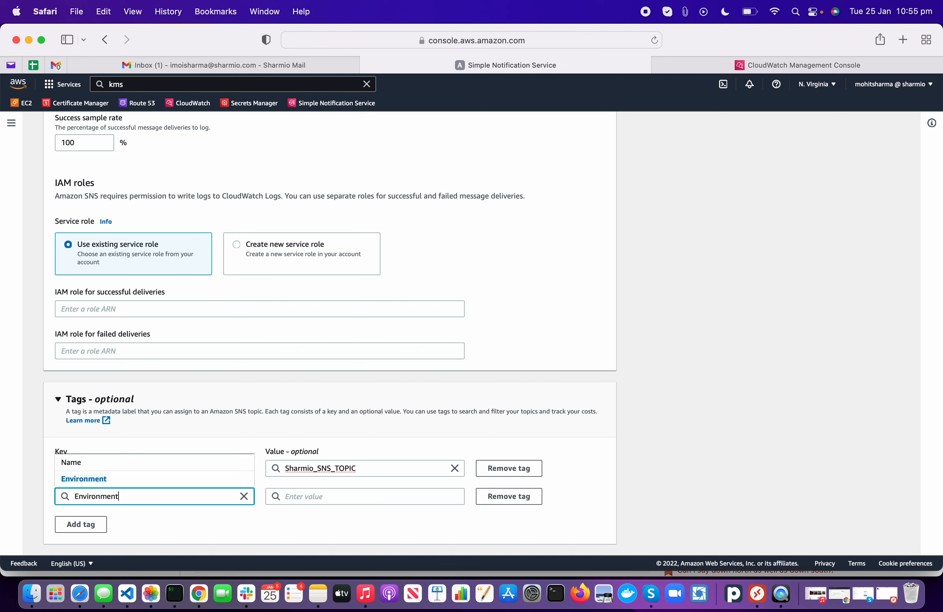
{"action": "key", "text": "Tab"}
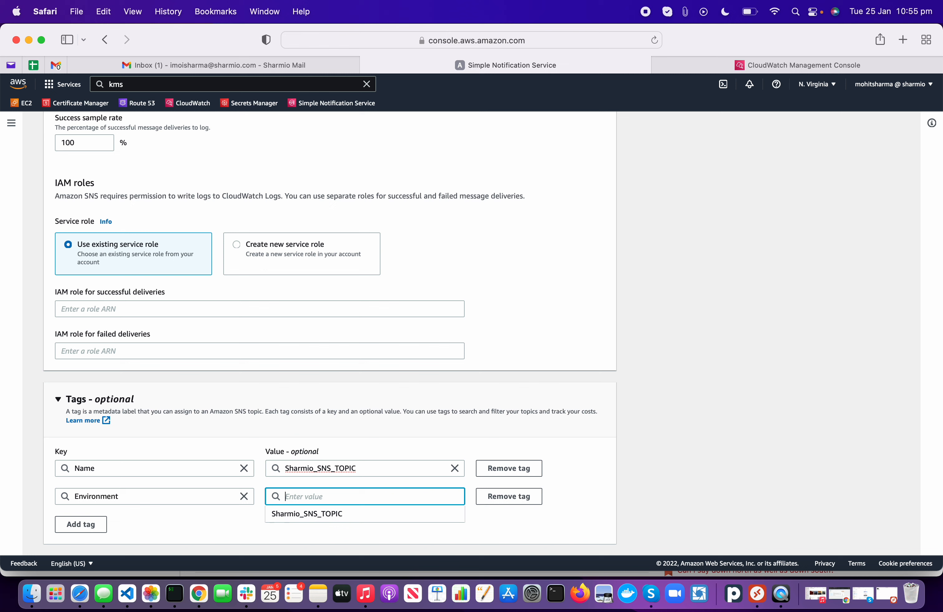
{"action": "type", "text": "Testing"}
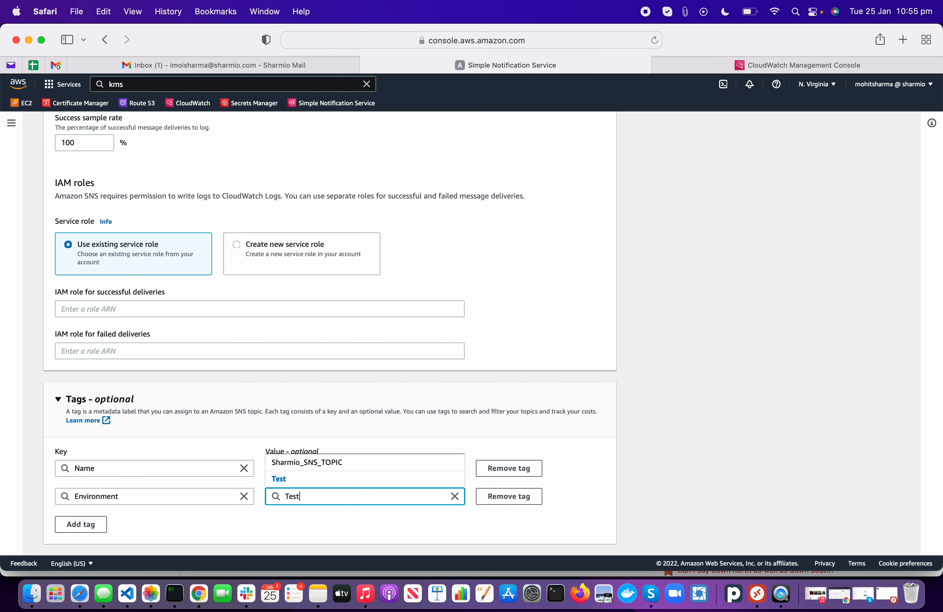
Step: Add a third tag Department = IT
{"action": "left_click", "coordinate": [78, 528]}
{"action": "left_click", "coordinate": [153, 518]}
{"action": "type", "text": "Depart"}
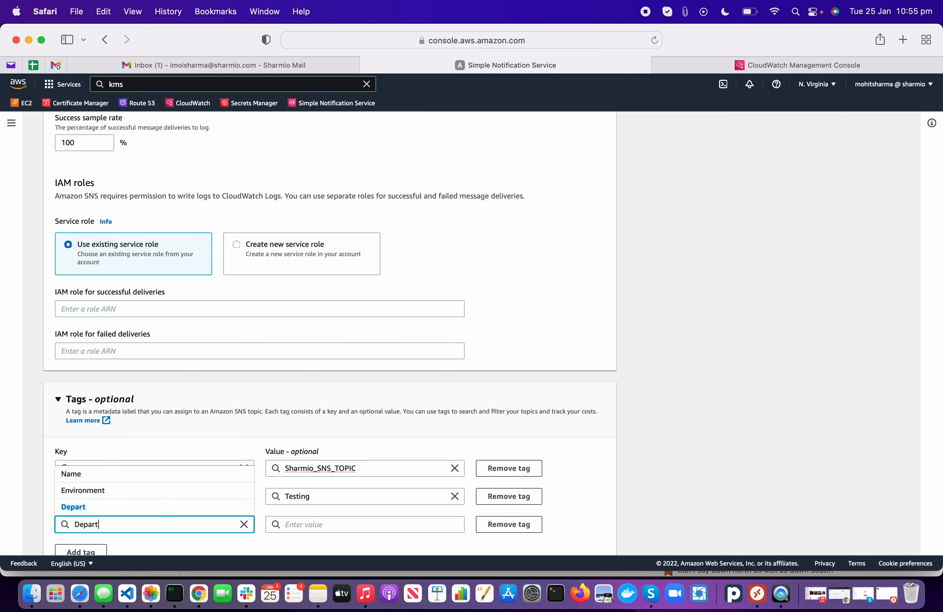
{"action": "type", "text": "ment"}
{"action": "left_click", "coordinate": [316, 525]}
{"action": "type", "text": "IT"}
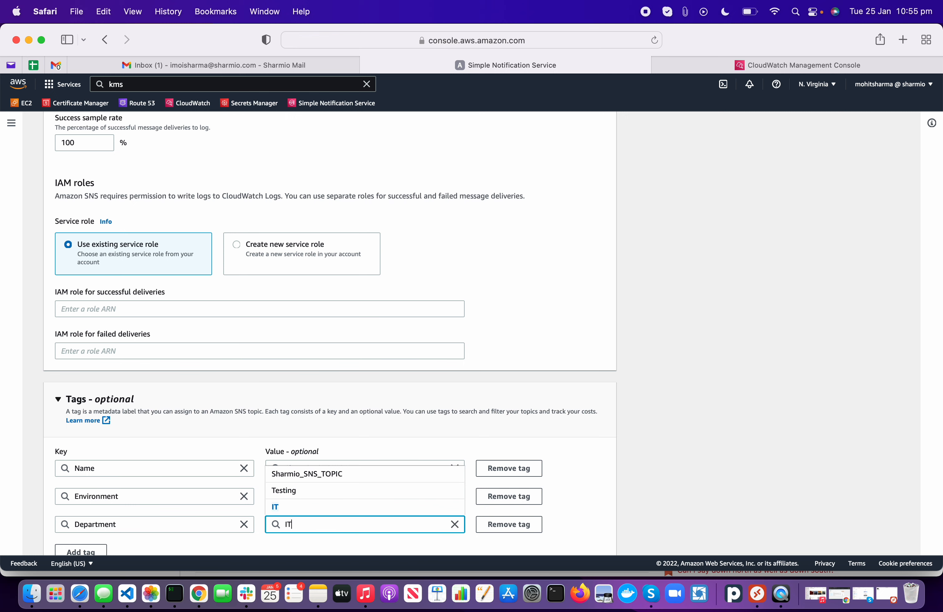
{"action": "scroll", "coordinate": [396, 477], "scroll_direction": "down", "scroll_amount": 3}
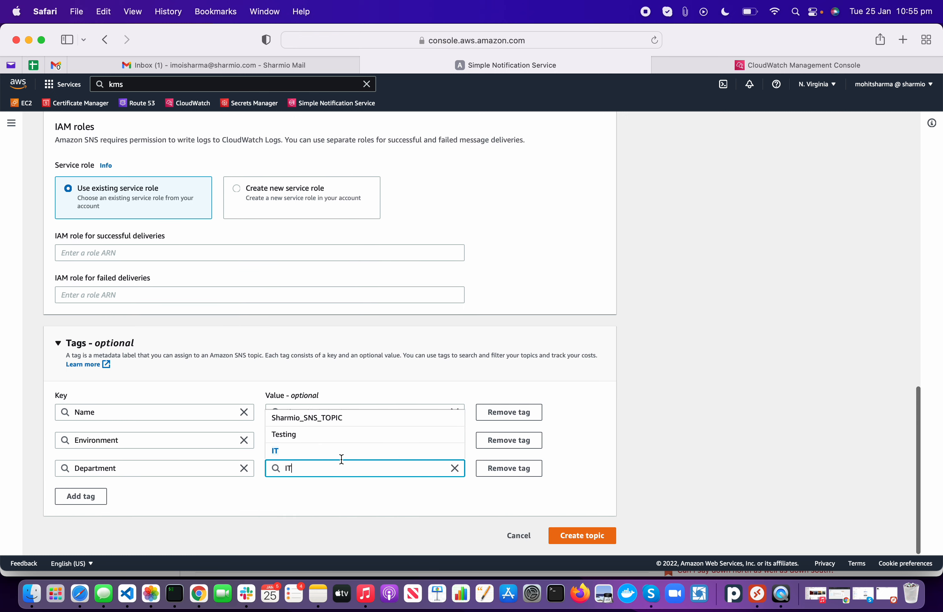
{"action": "left_click", "coordinate": [233, 477]}
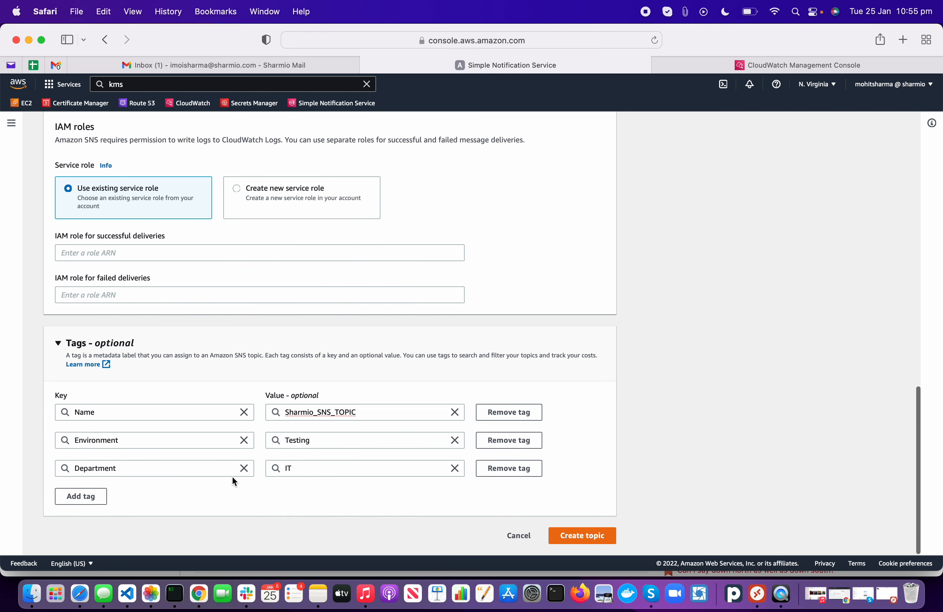
Step: Add a fourth tag Region = N. Virginia
{"action": "left_click", "coordinate": [85, 497]}
{"action": "scroll", "coordinate": [161, 424], "scroll_direction": "down", "scroll_amount": 2}
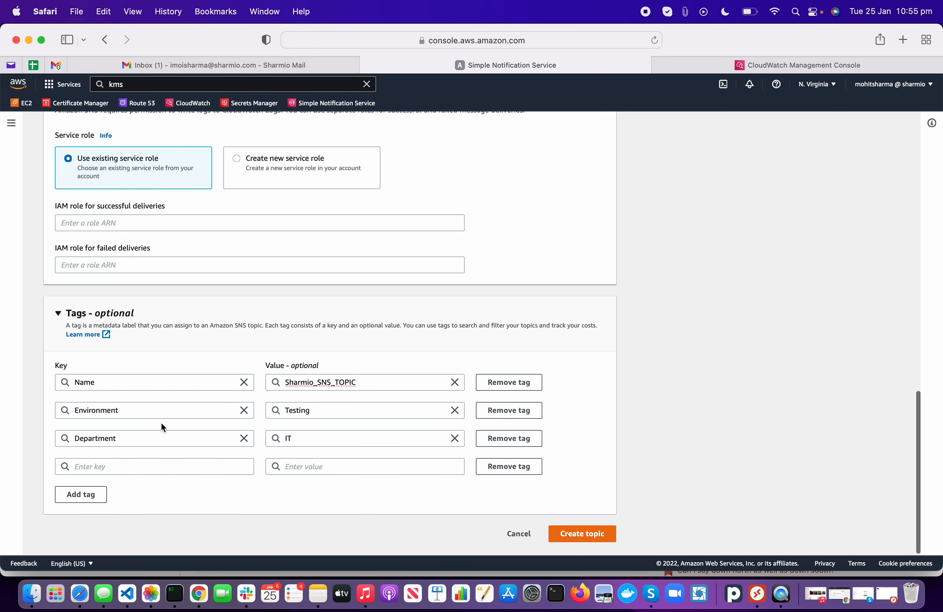
{"action": "left_click", "coordinate": [136, 470]}
{"action": "type", "text": "Region"}
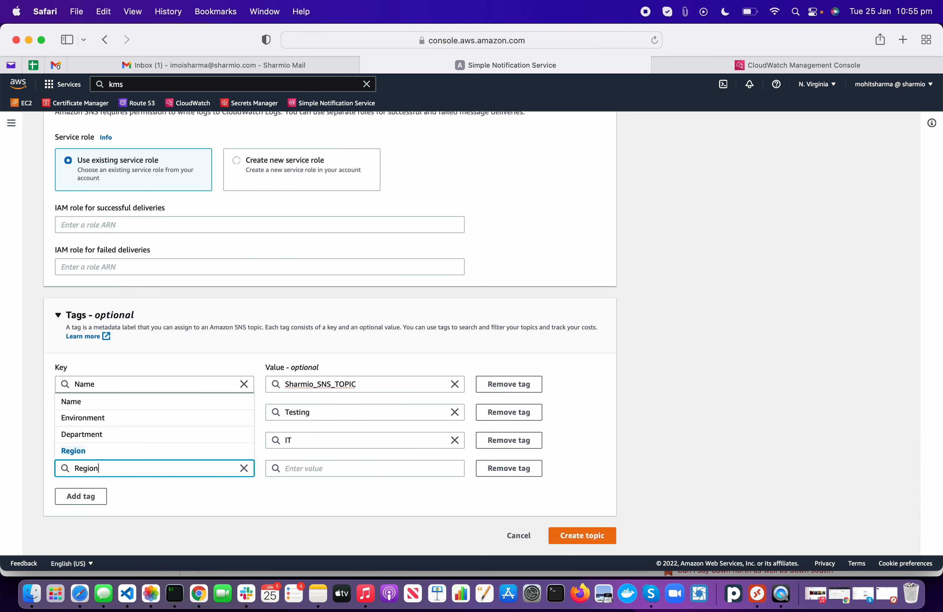
{"action": "key", "text": "Tab"}
{"action": "type", "text": "N. VV"}
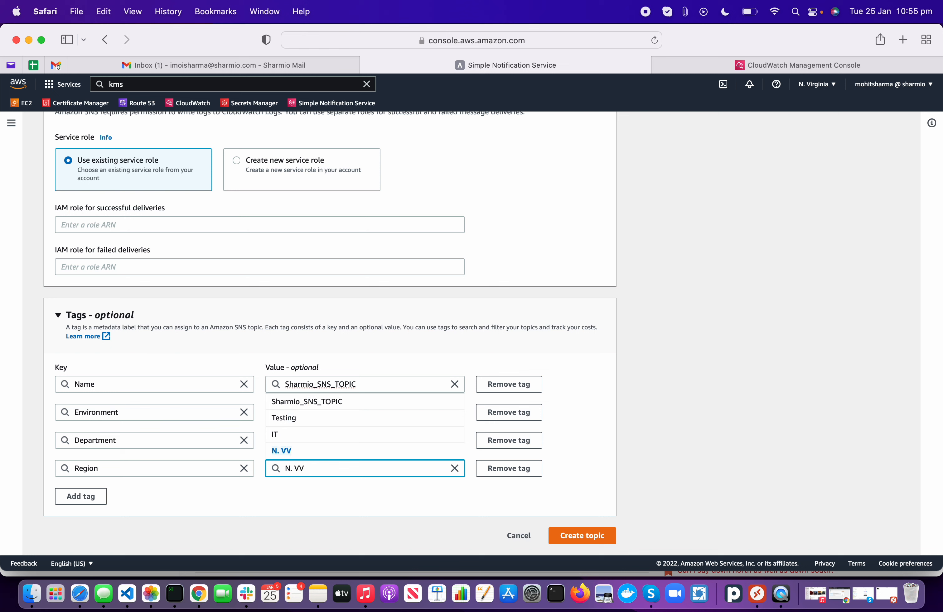
{"action": "key", "text": "BackSpace"}
{"action": "type", "text": "irginia"}
{"action": "left_click", "coordinate": [610, 460]}
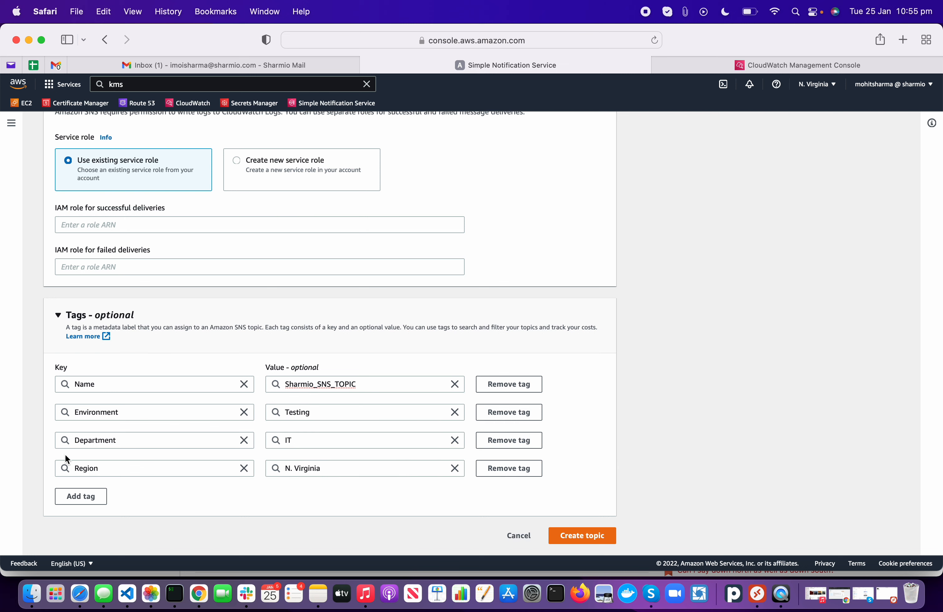
Step: Create the Sharmio_SNS_TOPIC topic and start a new subscription from its details page
{"action": "left_click", "coordinate": [605, 543]}
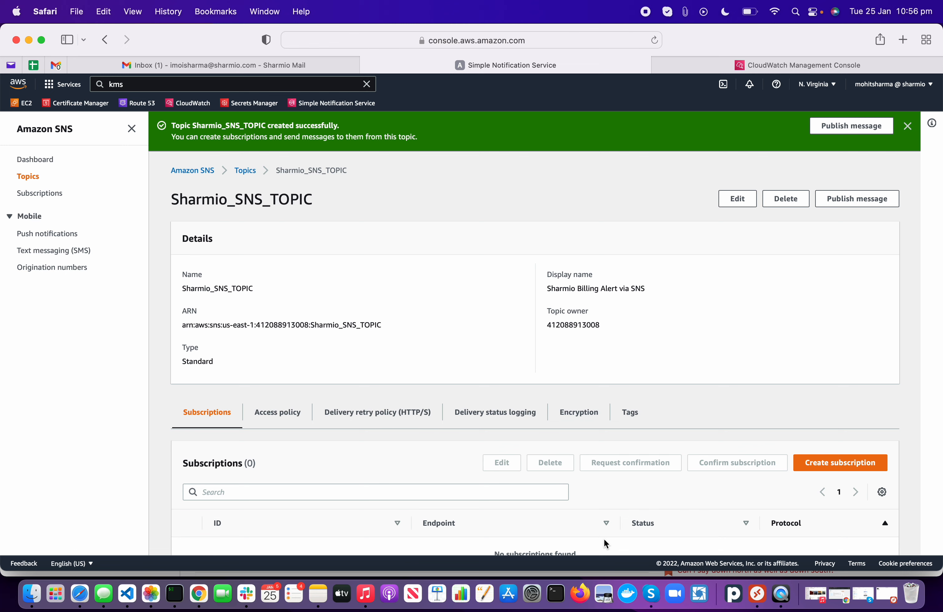
{"action": "scroll", "coordinate": [604, 539], "scroll_direction": "down", "scroll_amount": 2}
{"action": "scroll", "coordinate": [703, 458], "scroll_direction": "down", "scroll_amount": 2}
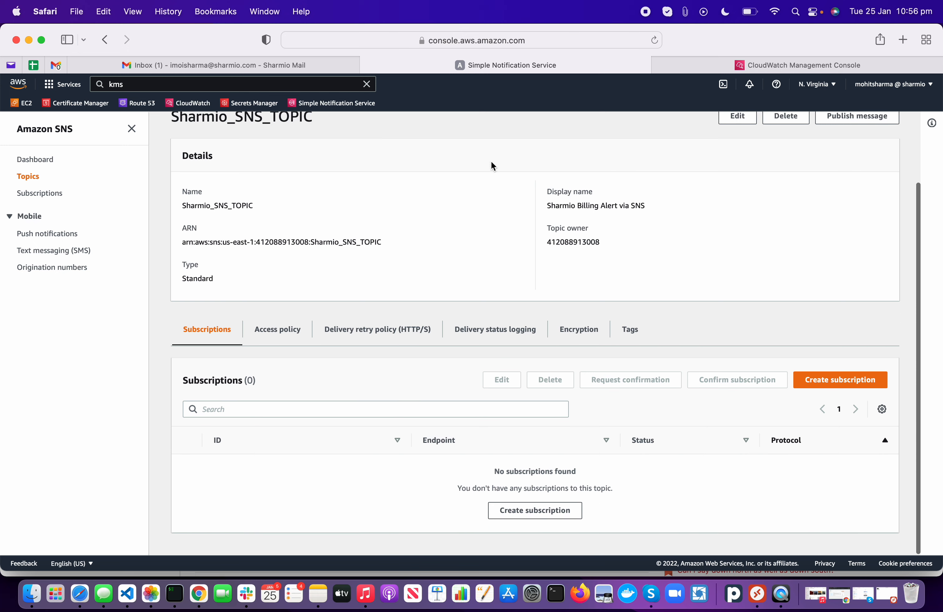
{"action": "scroll", "coordinate": [493, 165], "scroll_direction": "up", "scroll_amount": 4}
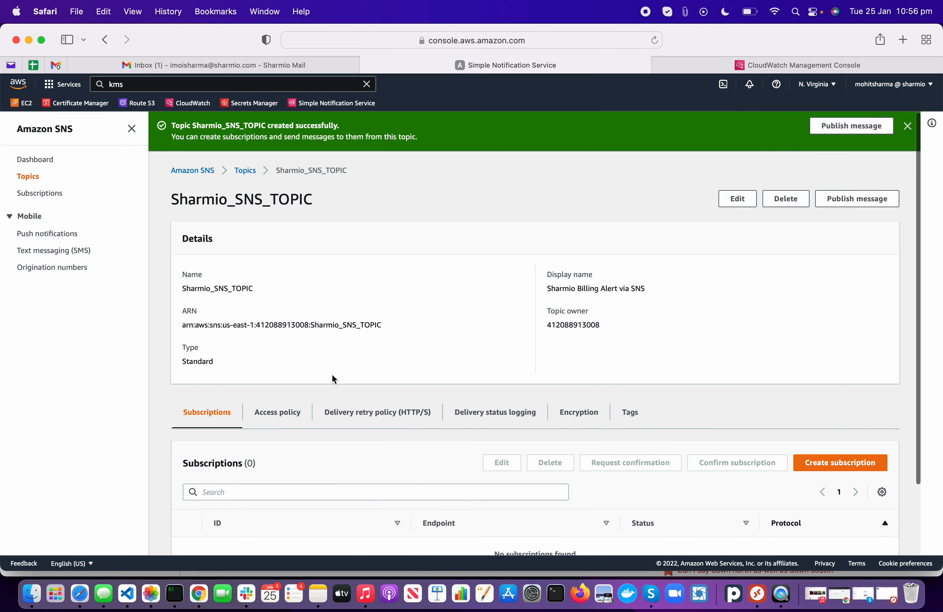
{"action": "scroll", "coordinate": [333, 380], "scroll_direction": "down", "scroll_amount": 2}
{"action": "scroll", "coordinate": [332, 381], "scroll_direction": "up", "scroll_amount": 2}
{"action": "scroll", "coordinate": [339, 225], "scroll_direction": "down", "scroll_amount": 4}
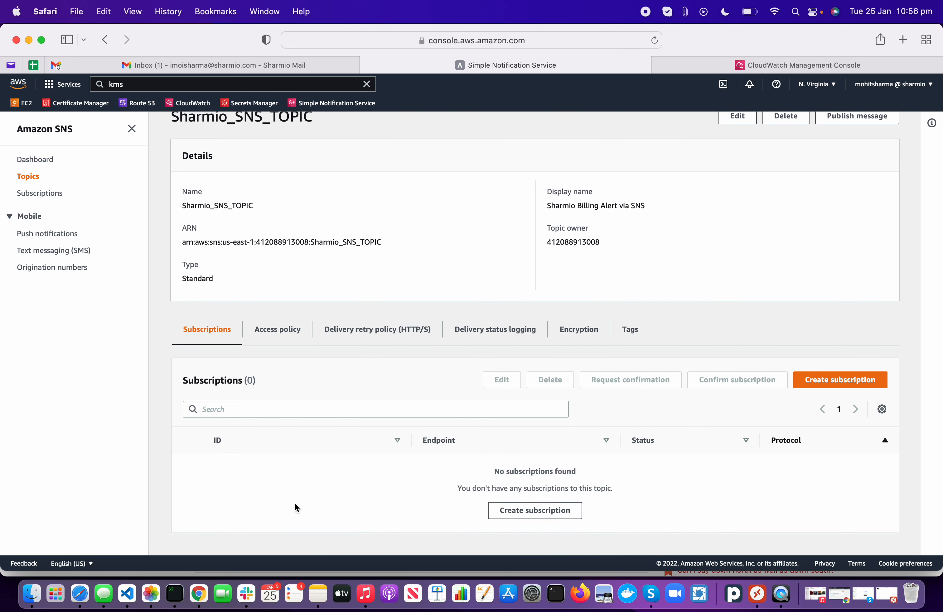
{"action": "left_click", "coordinate": [525, 510]}
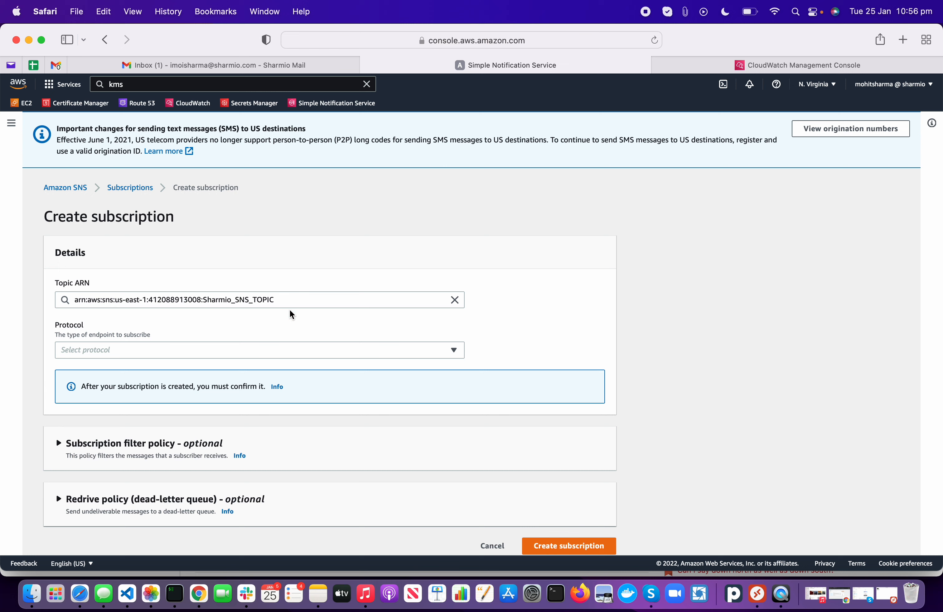
Step: Choose the Email protocol and enter the subscriber's e-mail address as the endpoint
{"action": "left_click", "coordinate": [238, 354]}
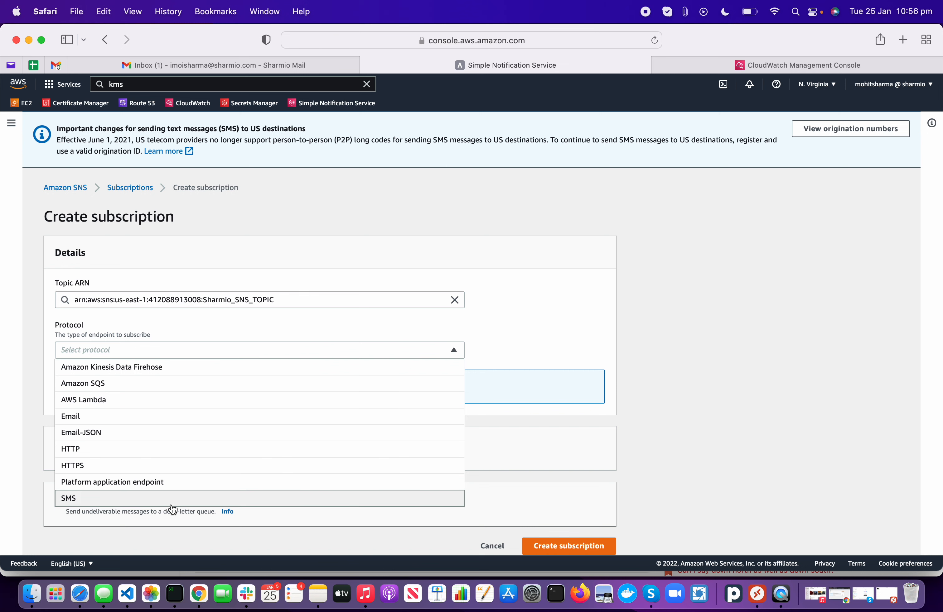
{"action": "left_click", "coordinate": [222, 418]}
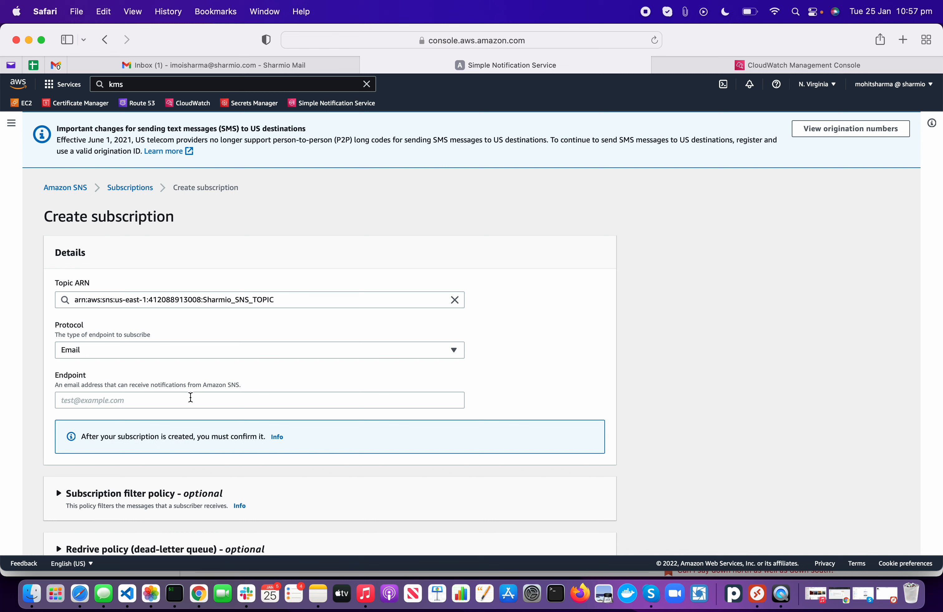
{"action": "left_click", "coordinate": [191, 398]}
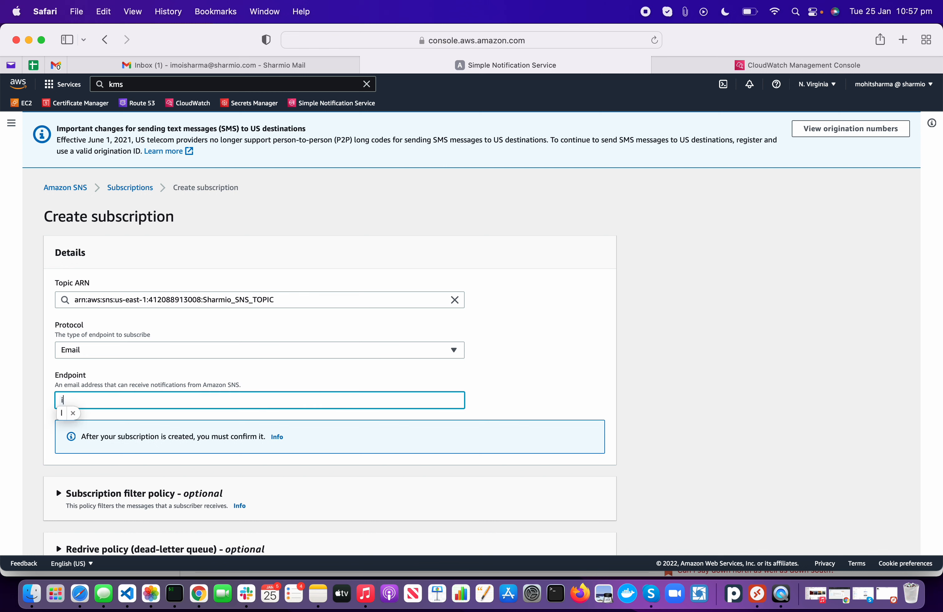
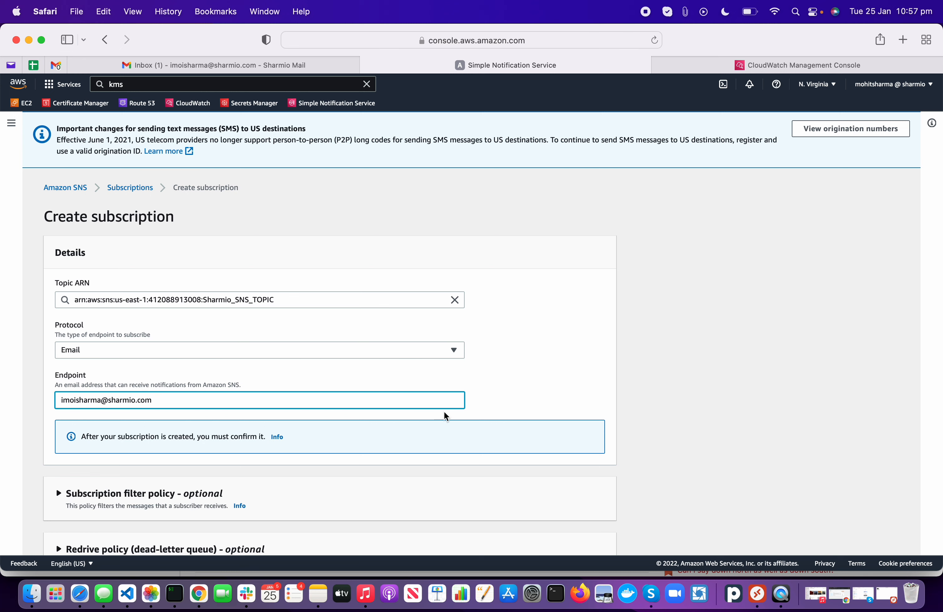
{"action": "left_click", "coordinate": [544, 413]}
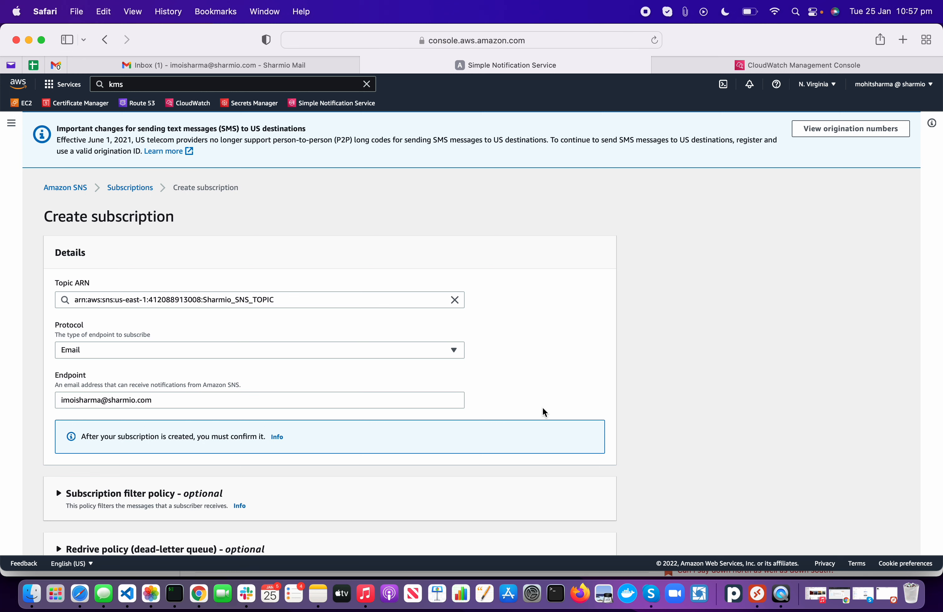
Step: Leave the dead-letter redrive policy disabled and create the email subscription
{"action": "scroll", "coordinate": [544, 412], "scroll_direction": "down", "scroll_amount": 2}
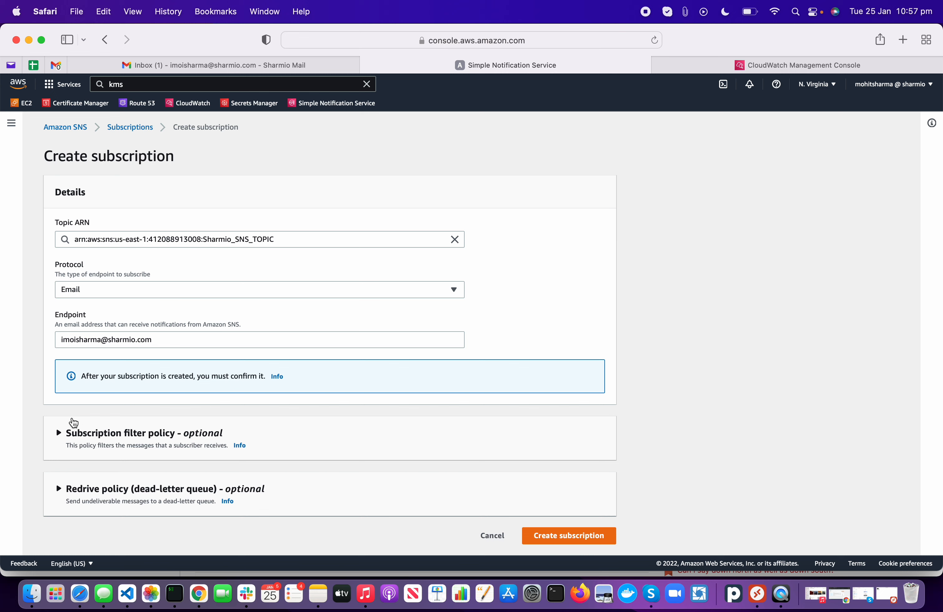
{"action": "left_click", "coordinate": [97, 438]}
{"action": "scroll", "coordinate": [99, 442], "scroll_direction": "down", "scroll_amount": 2}
{"action": "scroll", "coordinate": [100, 442], "scroll_direction": "down", "scroll_amount": 5}
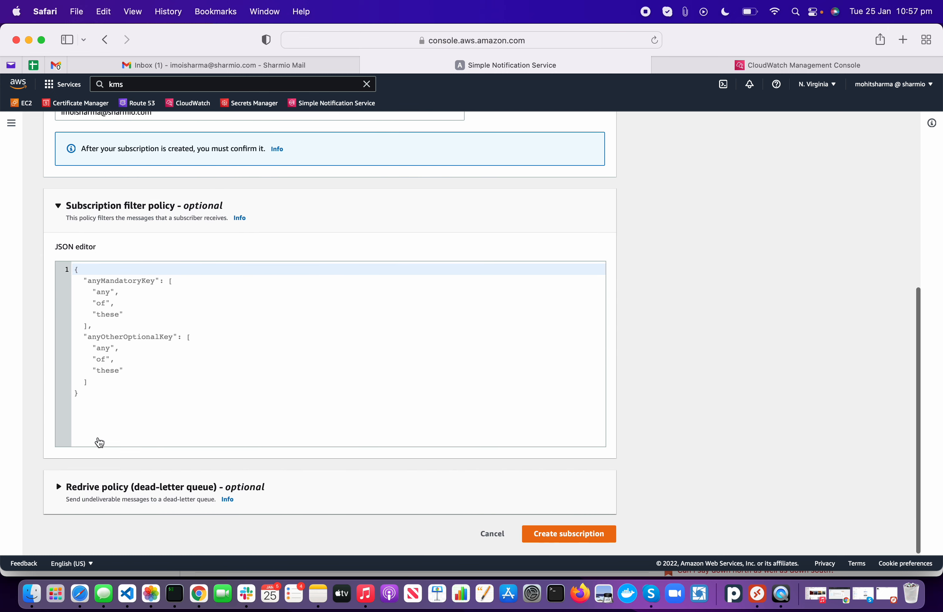
{"action": "left_click", "coordinate": [110, 495]}
{"action": "scroll", "coordinate": [110, 497], "scroll_direction": "down", "scroll_amount": 2}
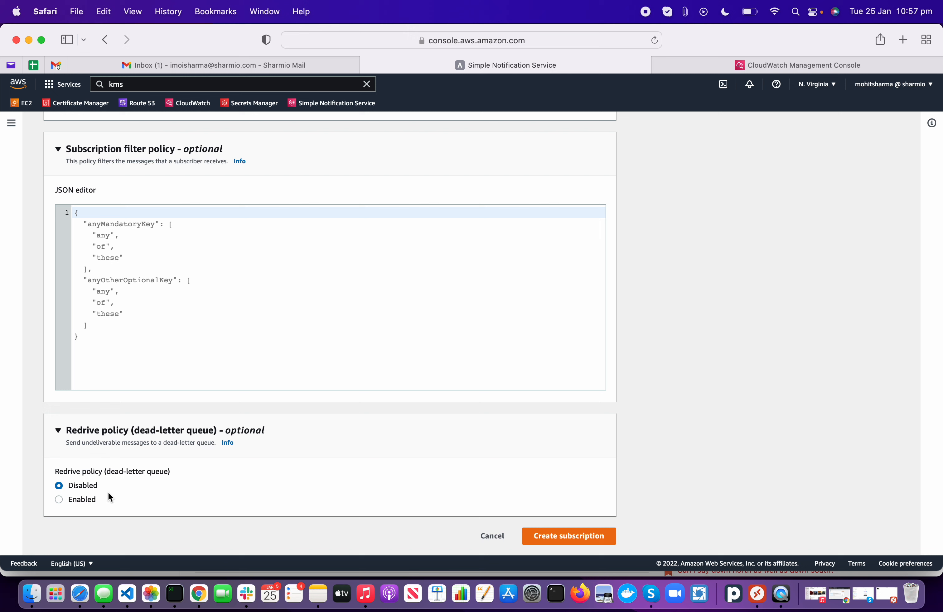
{"action": "left_click", "coordinate": [76, 499]}
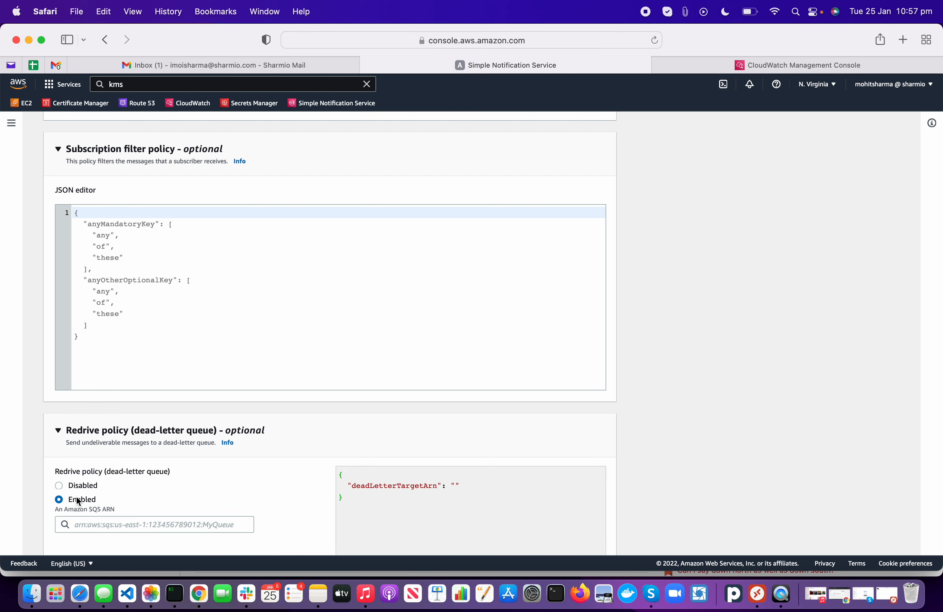
{"action": "scroll", "coordinate": [78, 502], "scroll_direction": "down", "scroll_amount": 4}
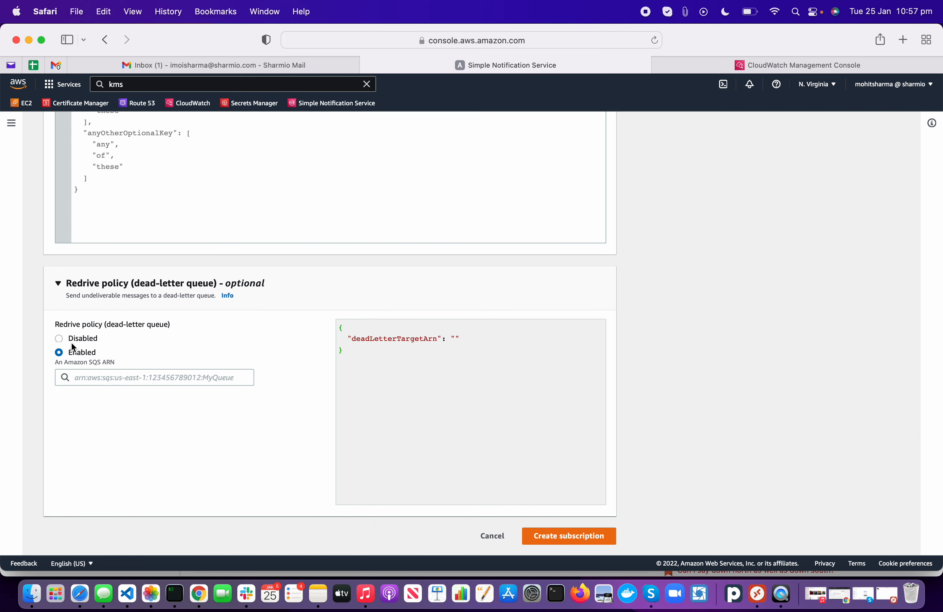
{"action": "left_click", "coordinate": [58, 339]}
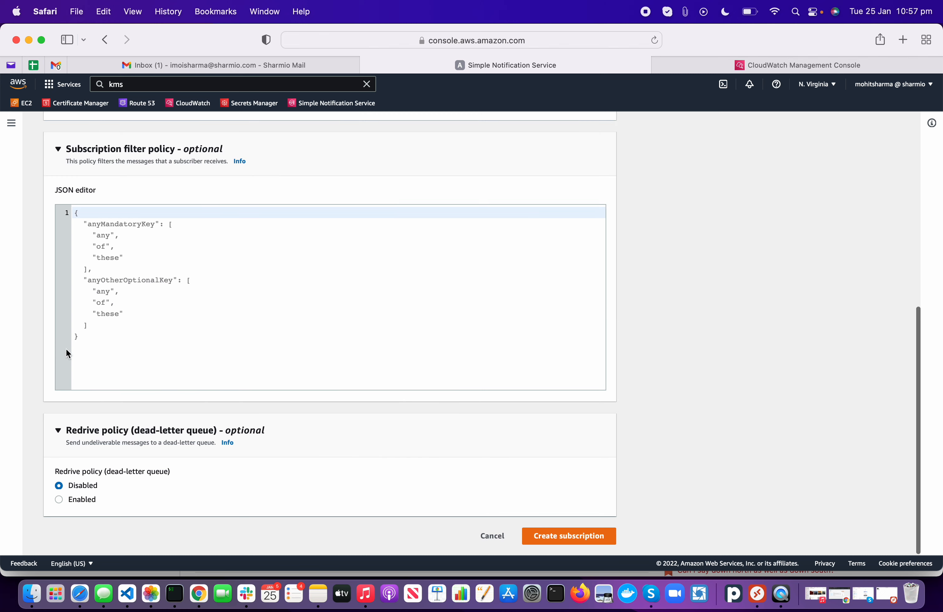
{"action": "left_click", "coordinate": [571, 535]}
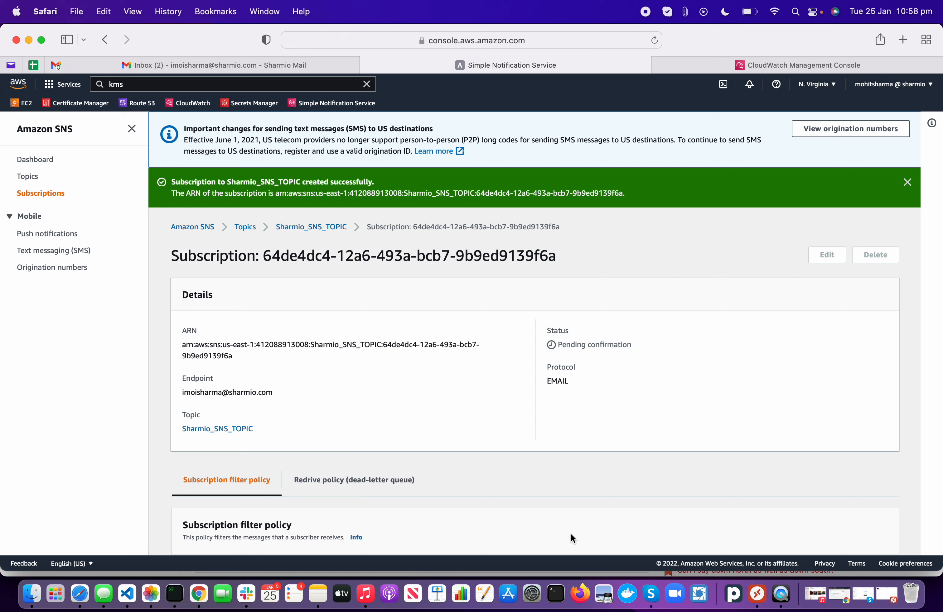
Step: Go to the Sharmio_SNS_TOPIC details page showing the pending email subscription
{"action": "scroll", "coordinate": [571, 539], "scroll_direction": "down", "scroll_amount": 5}
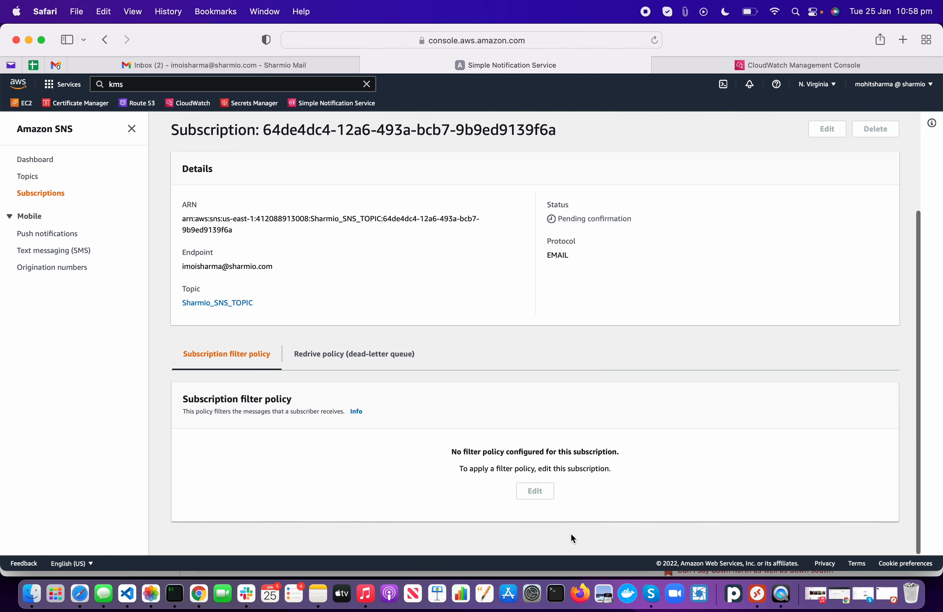
{"action": "scroll", "coordinate": [334, 432], "scroll_direction": "up", "scroll_amount": 5}
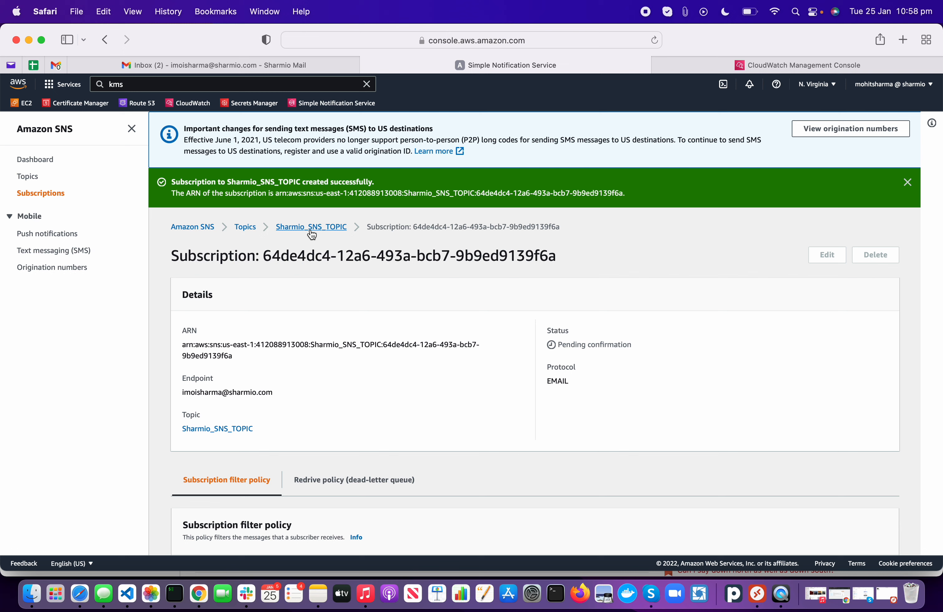
{"action": "left_click", "coordinate": [310, 230]}
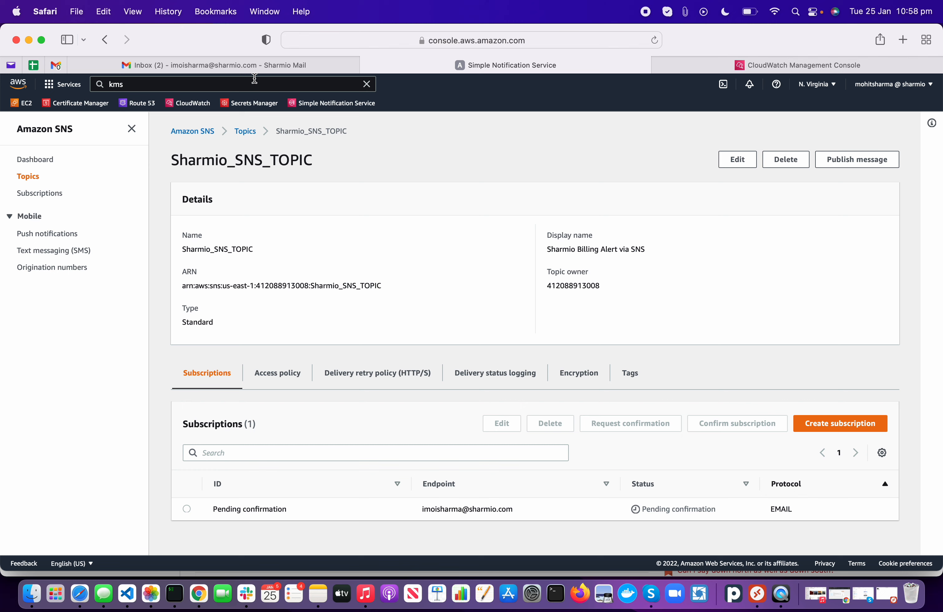
Step: Open the AWS Notification confirmation email in Gmail, reveal its trimmed content, then return to SNS
{"action": "left_click", "coordinate": [222, 63]}
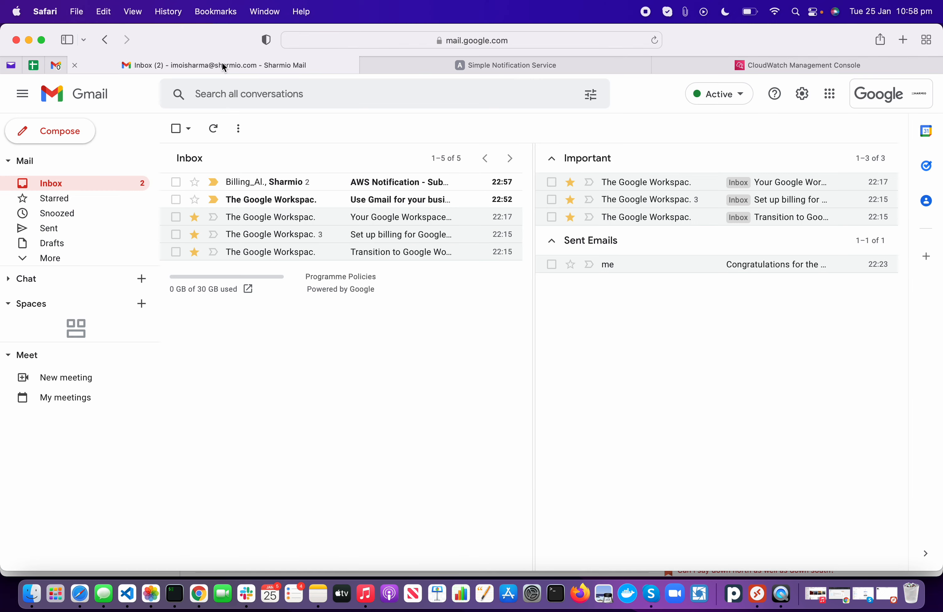
{"action": "left_click", "coordinate": [330, 182]}
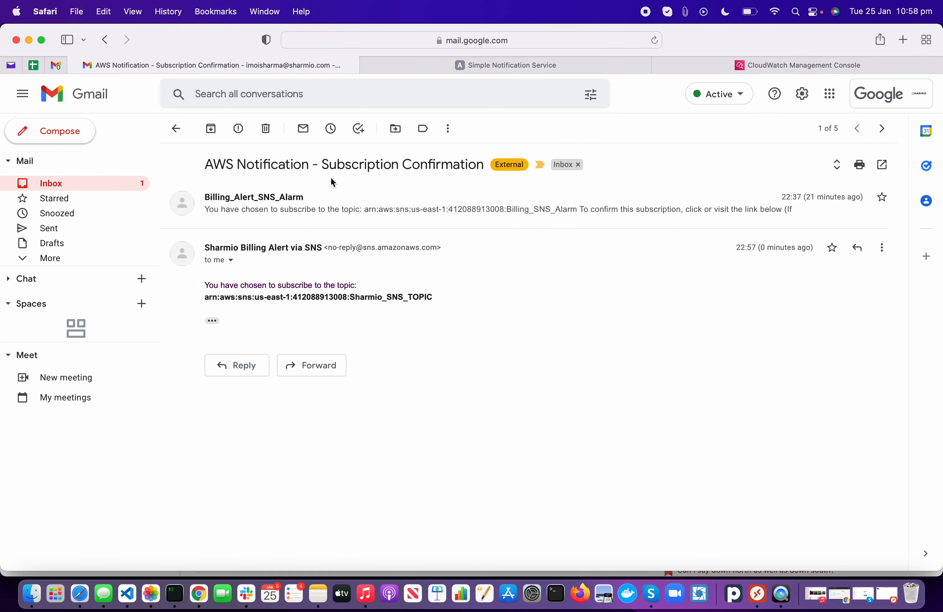
{"action": "left_click", "coordinate": [212, 321]}
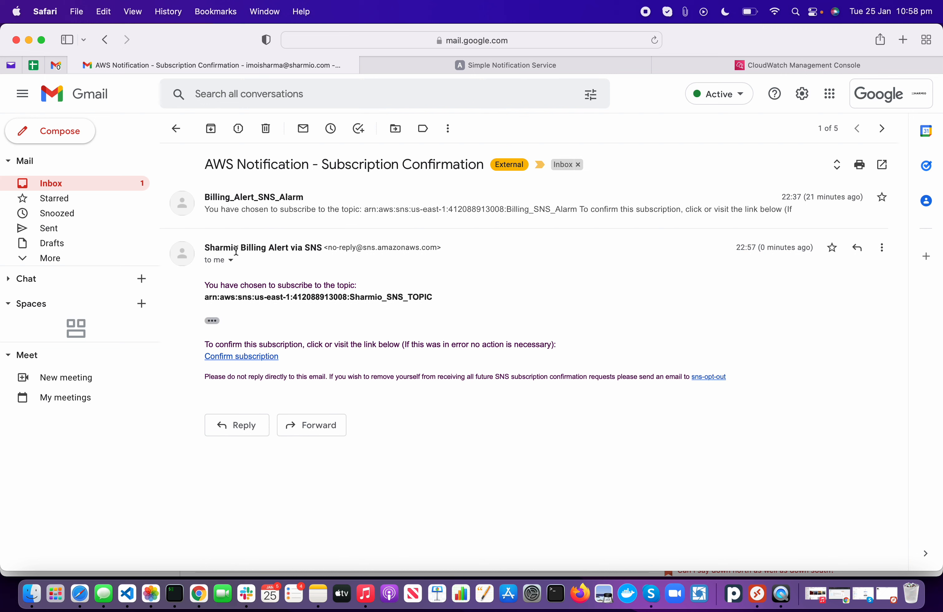
{"action": "double_click", "coordinate": [257, 248]}
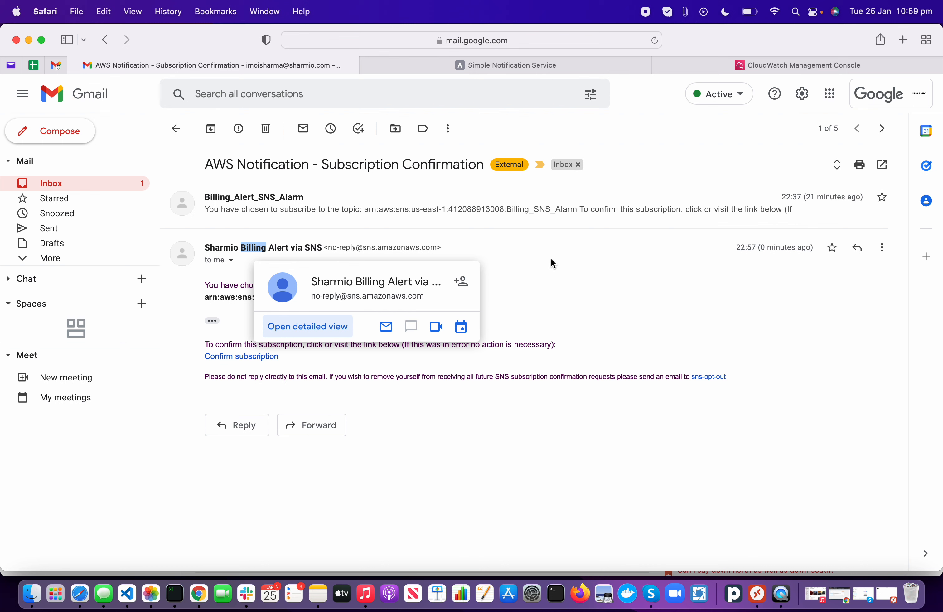
{"action": "left_click", "coordinate": [579, 261]}
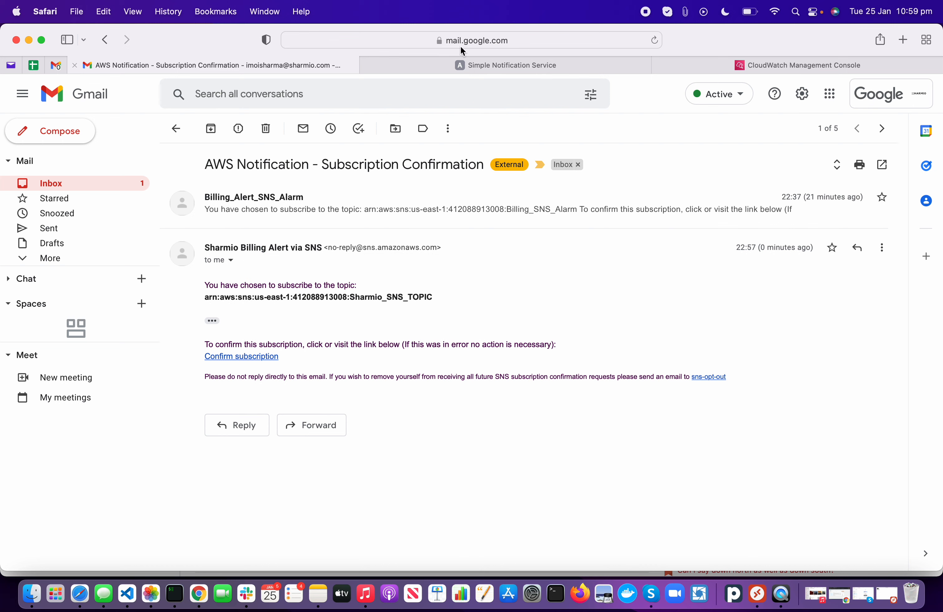
{"action": "left_click", "coordinate": [461, 63]}
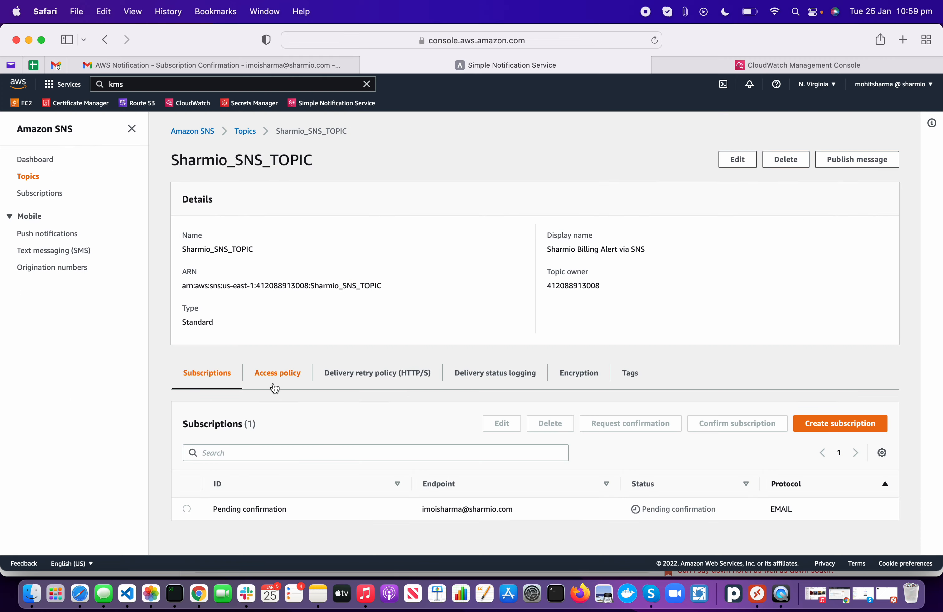
Step: Rename Sharmio_SNS_TOPIC's display name to 'Sharmio Billing Alert via SNS1', then start publishing a message
{"action": "left_click", "coordinate": [245, 132]}
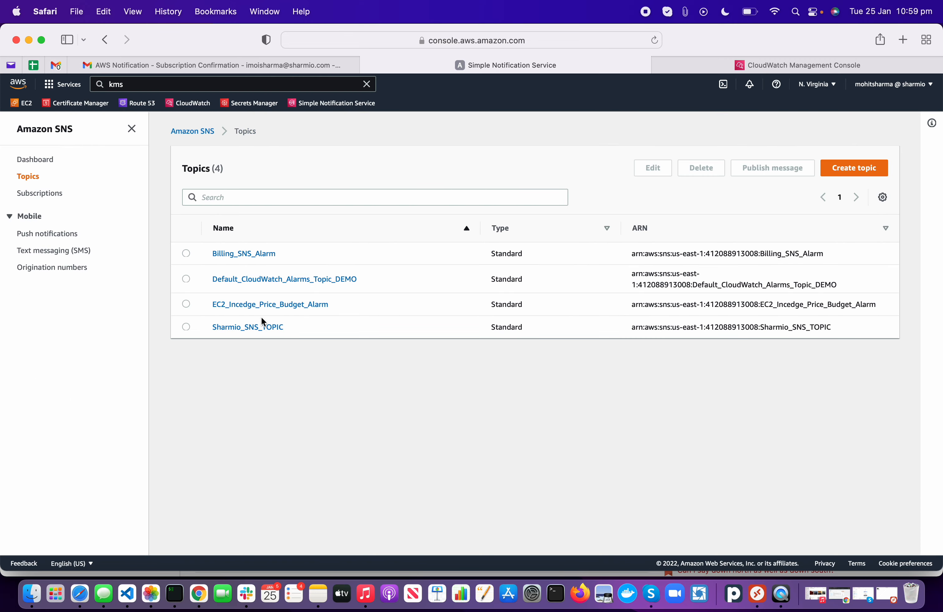
{"action": "left_click", "coordinate": [238, 327]}
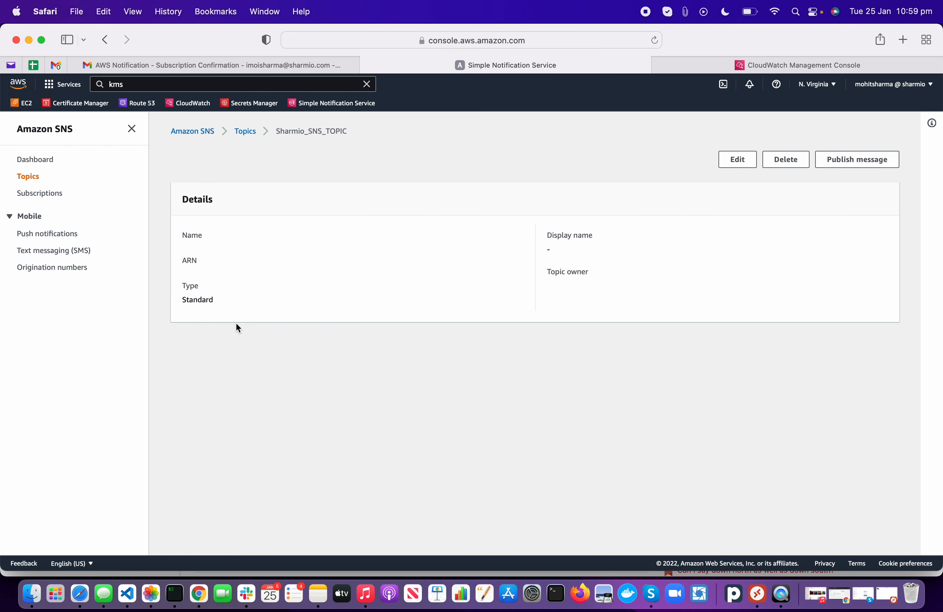
{"action": "double_click", "coordinate": [590, 250]}
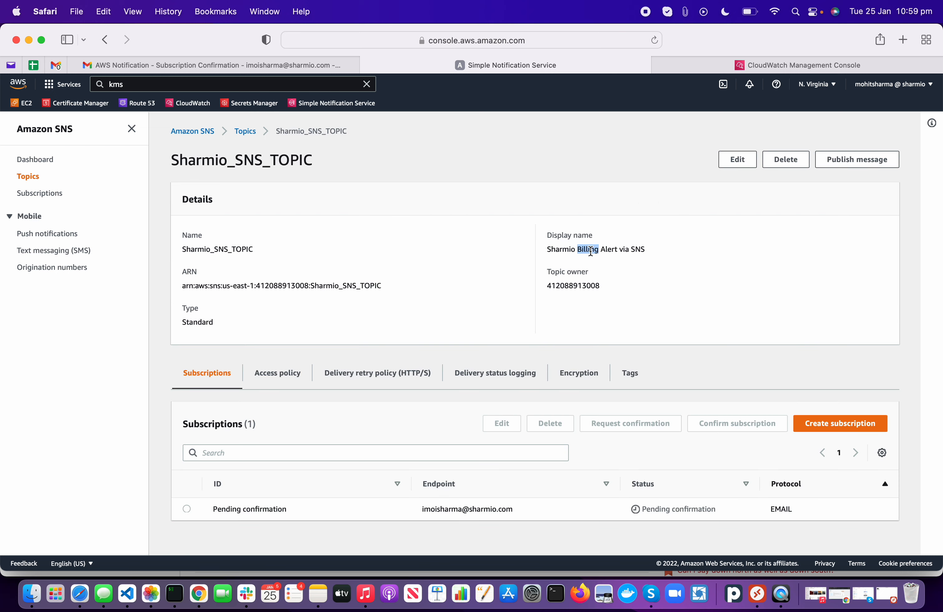
{"action": "triple_click", "coordinate": [590, 251]}
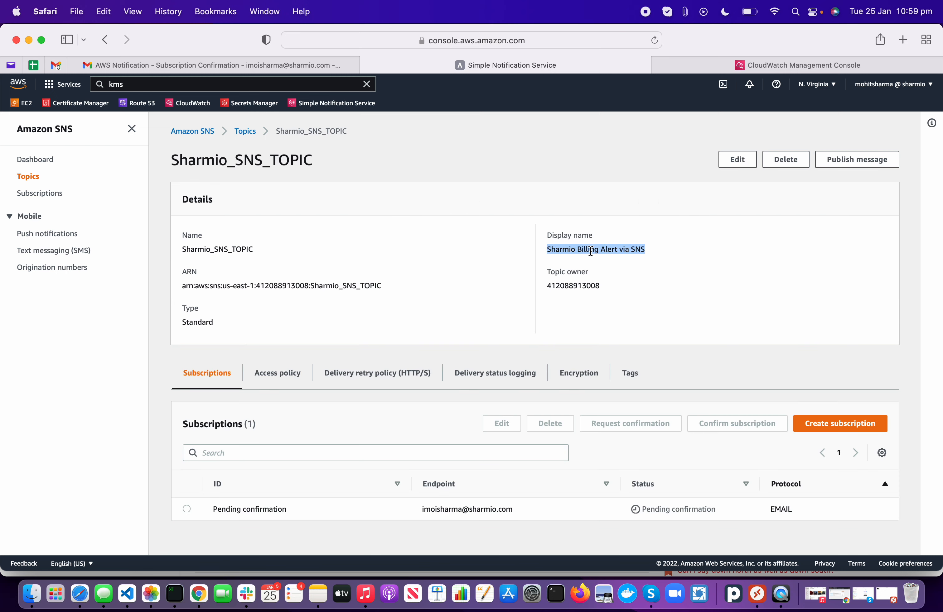
{"action": "left_click", "coordinate": [743, 159]}
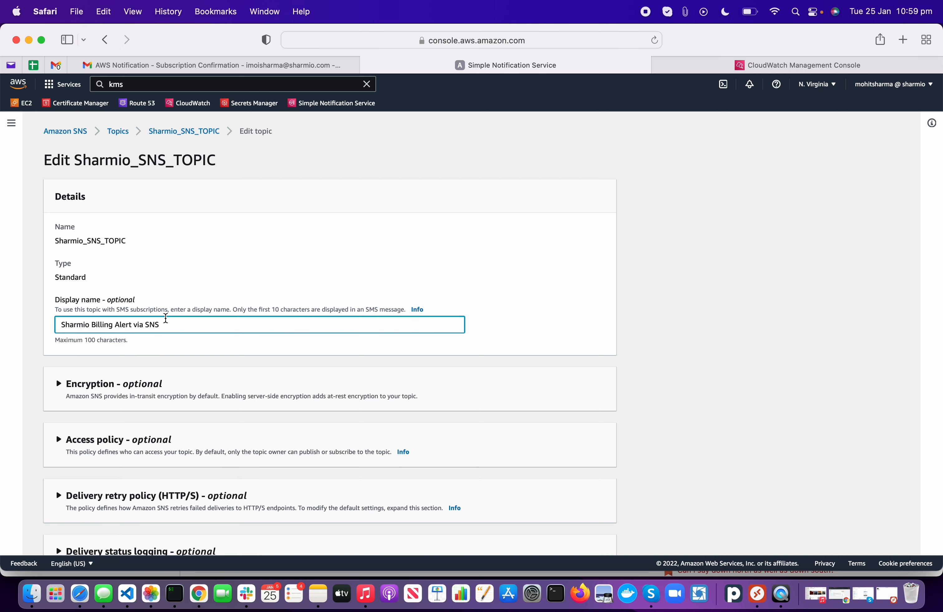
{"action": "type", "text": "1"}
{"action": "scroll", "coordinate": [524, 336], "scroll_direction": "down", "scroll_amount": 5}
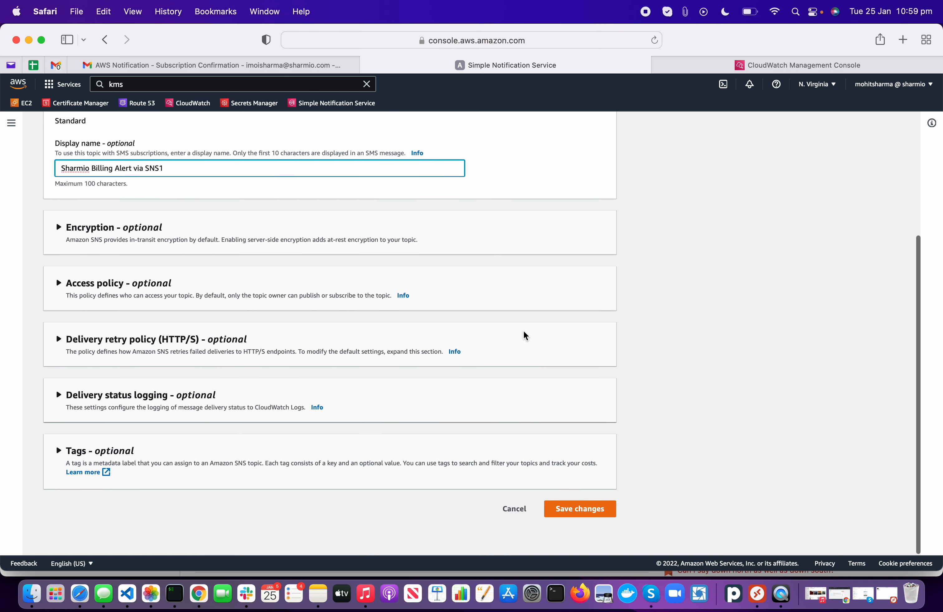
{"action": "left_click", "coordinate": [580, 540]}
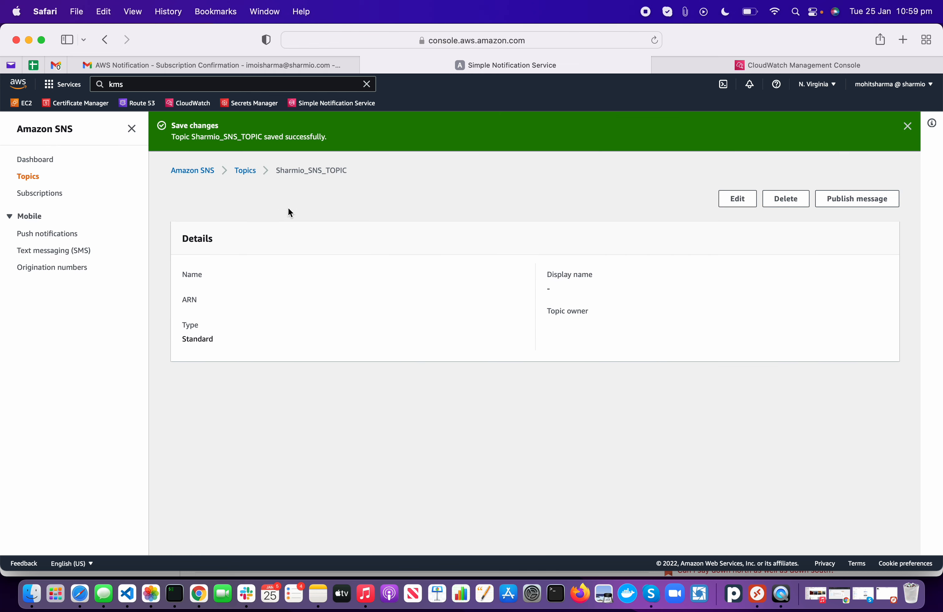
{"action": "left_click", "coordinate": [859, 198]}
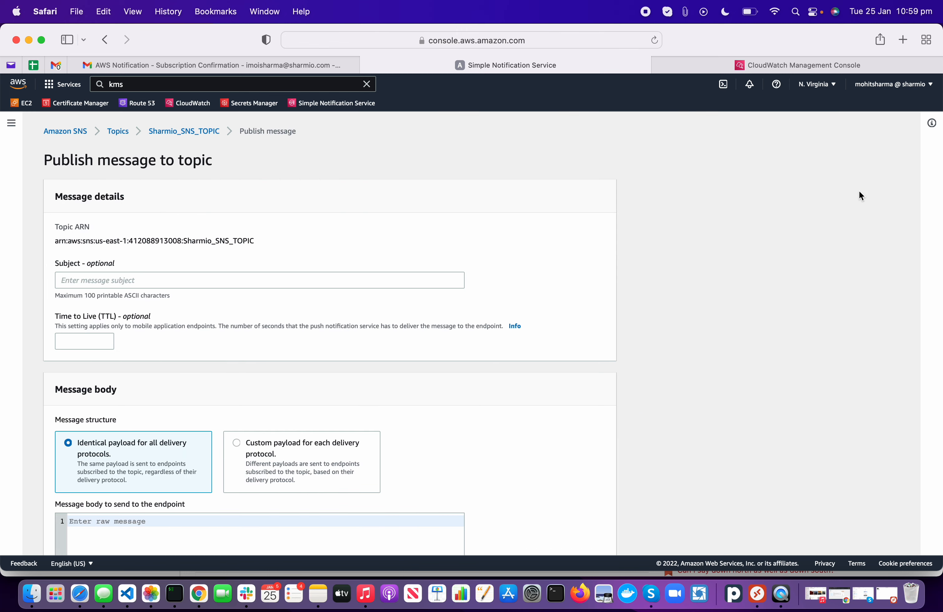
Step: Publish a message with subject 'Test' and body 'Test' to Sharmio_SNS_TOPIC
{"action": "left_click", "coordinate": [137, 280]}
{"action": "type", "text": "Tes"}
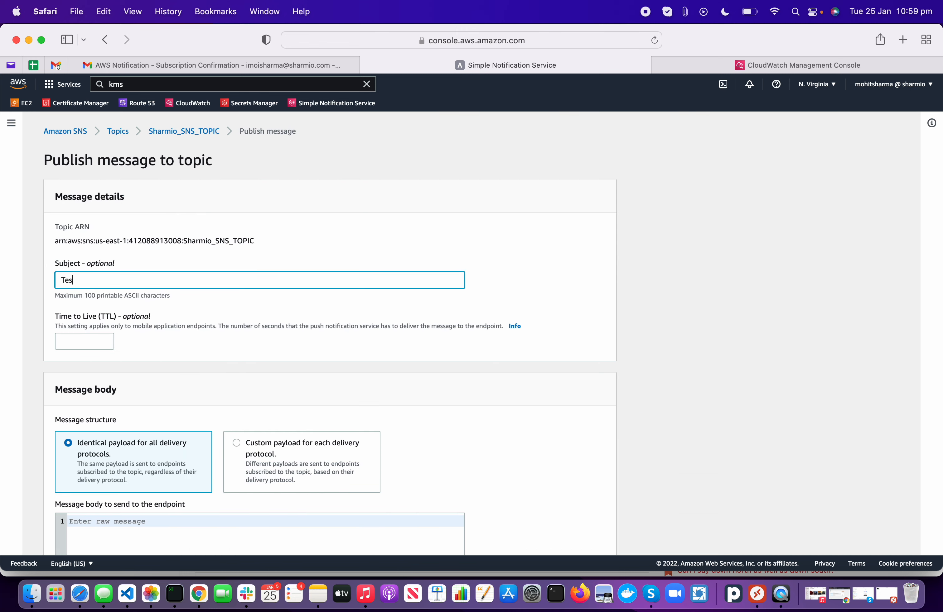
{"action": "type", "text": "t"}
{"action": "scroll", "coordinate": [601, 376], "scroll_direction": "down", "scroll_amount": 10}
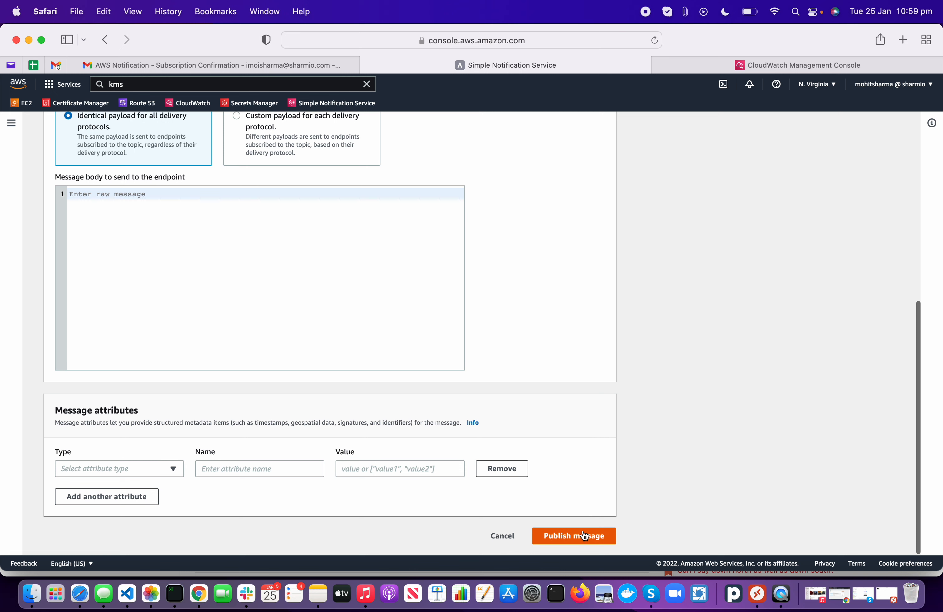
{"action": "left_click", "coordinate": [583, 536]}
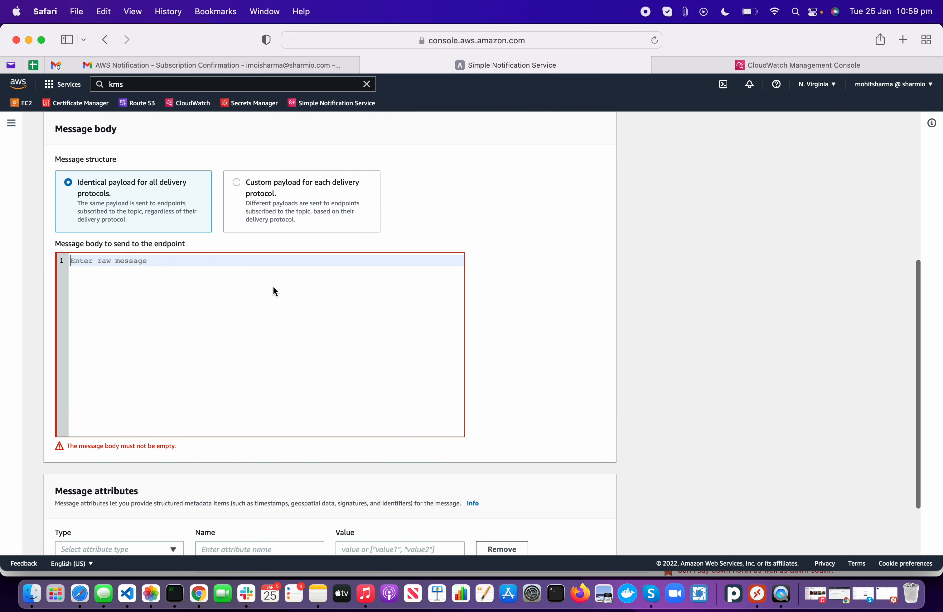
{"action": "type", "text": "Test"}
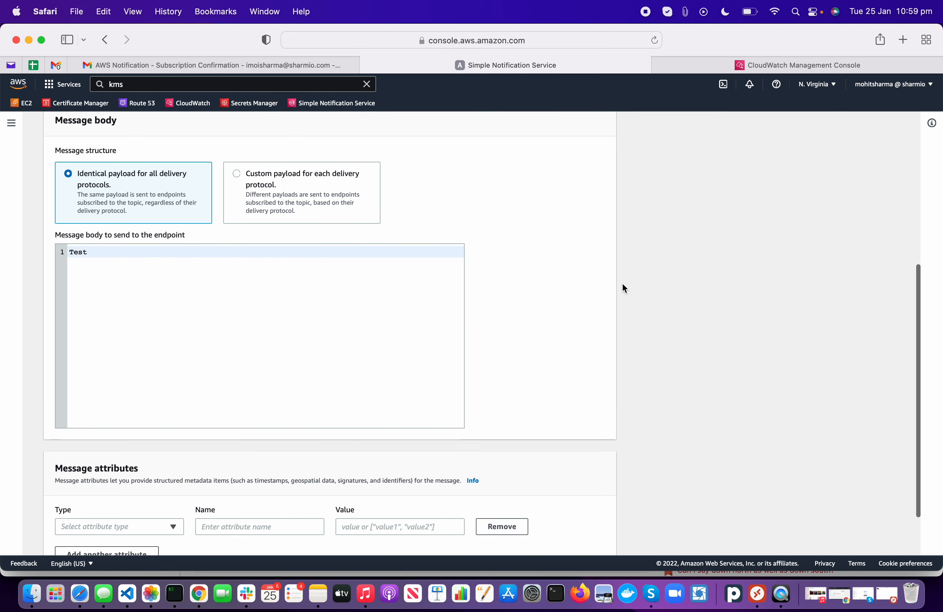
{"action": "scroll", "coordinate": [597, 398], "scroll_direction": "down", "scroll_amount": 3}
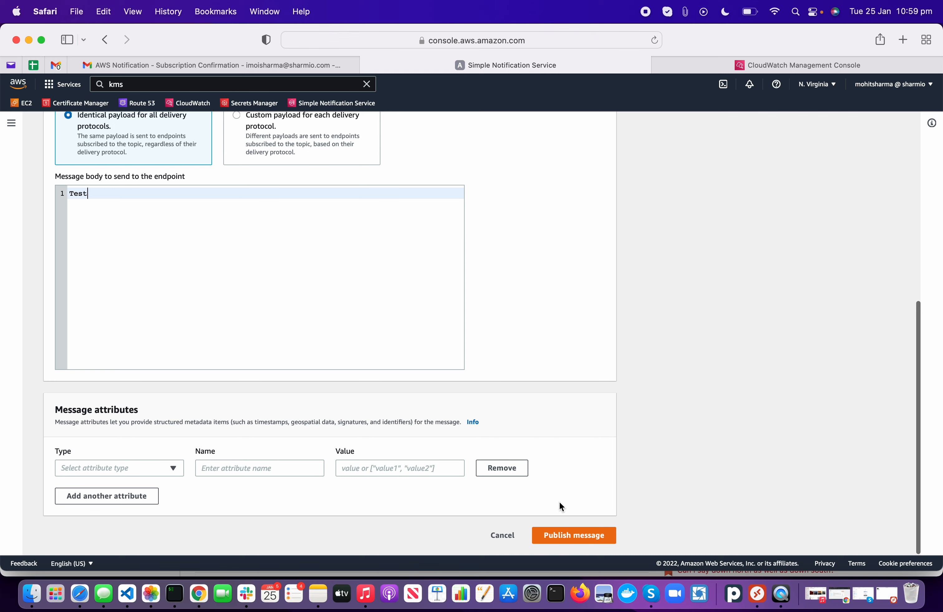
{"action": "left_click", "coordinate": [547, 541]}
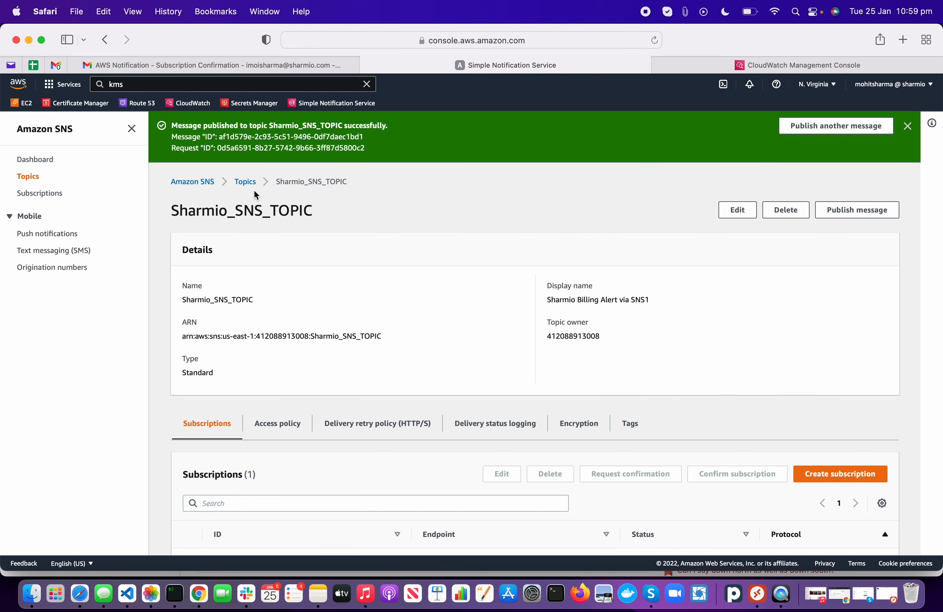
Step: Confirm the subscription from the Gmail email, close the confirmation page, and return to SNS
{"action": "left_click", "coordinate": [163, 65]}
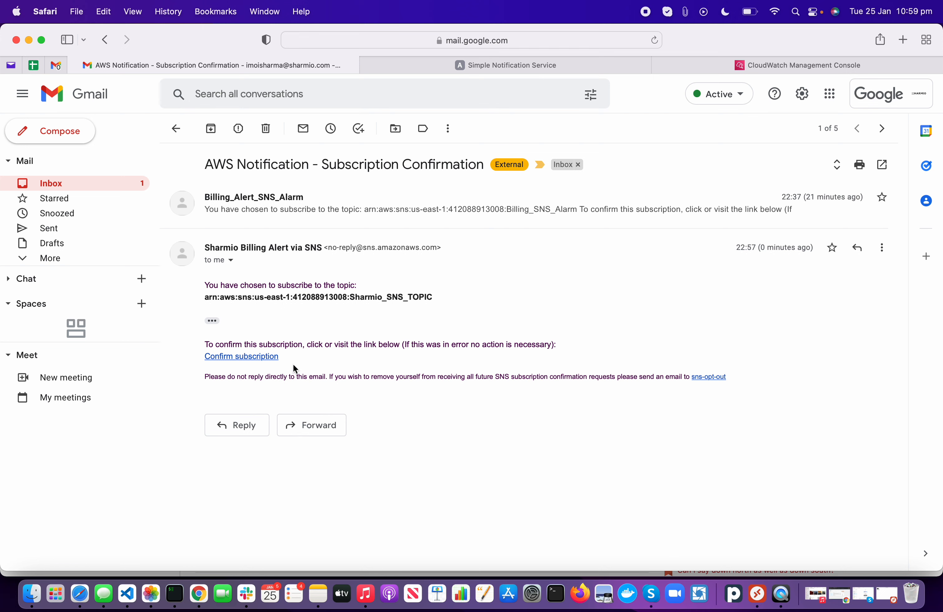
{"action": "left_click", "coordinate": [256, 357]}
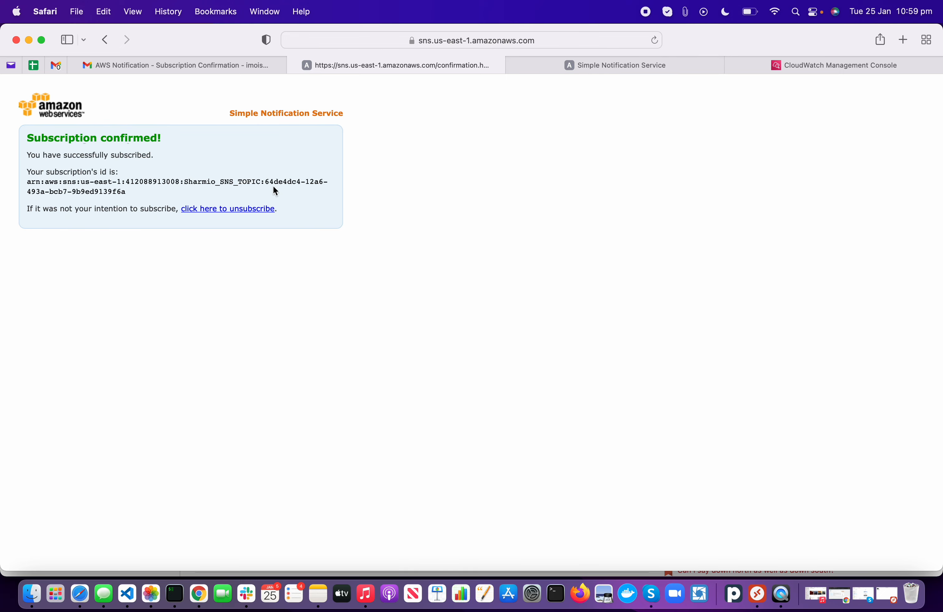
{"action": "left_click", "coordinate": [294, 65]}
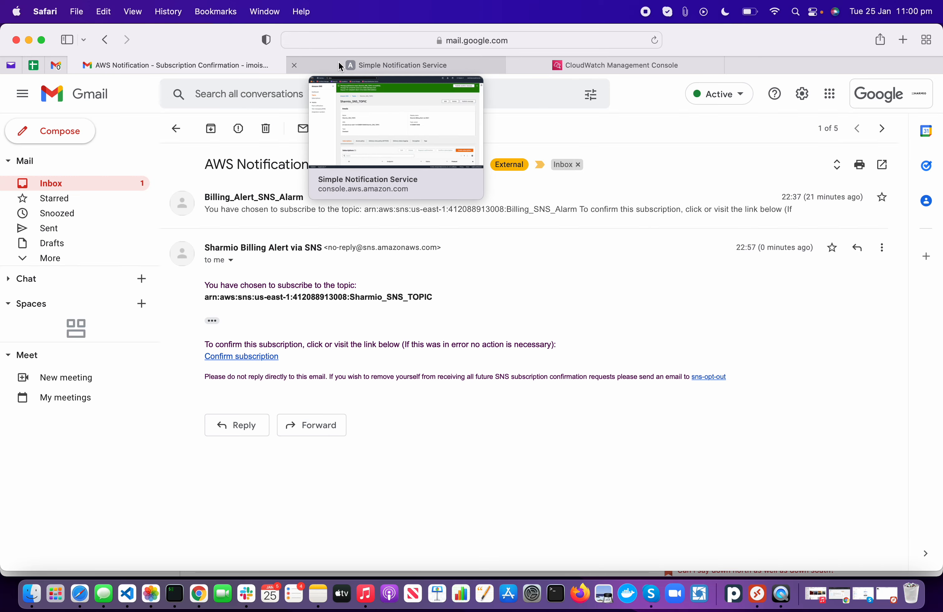
{"action": "left_click", "coordinate": [338, 61]}
{"action": "scroll", "coordinate": [265, 399], "scroll_direction": "down", "scroll_amount": 1}
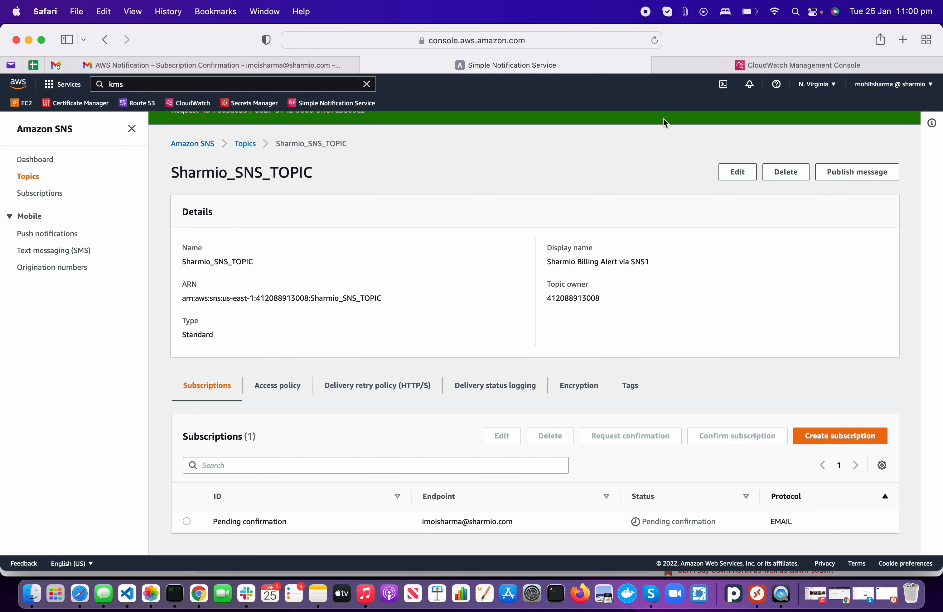
Step: Refresh the topic page, look through the Gmail inbox emails, then go to CloudWatch
{"action": "left_click", "coordinate": [654, 40]}
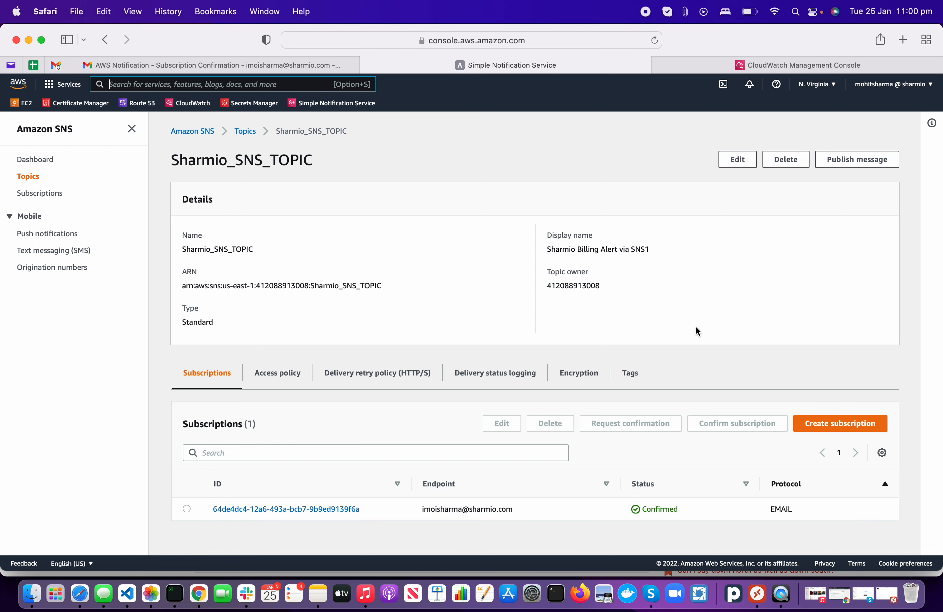
{"action": "left_click", "coordinate": [243, 66]}
{"action": "left_click", "coordinate": [176, 129]}
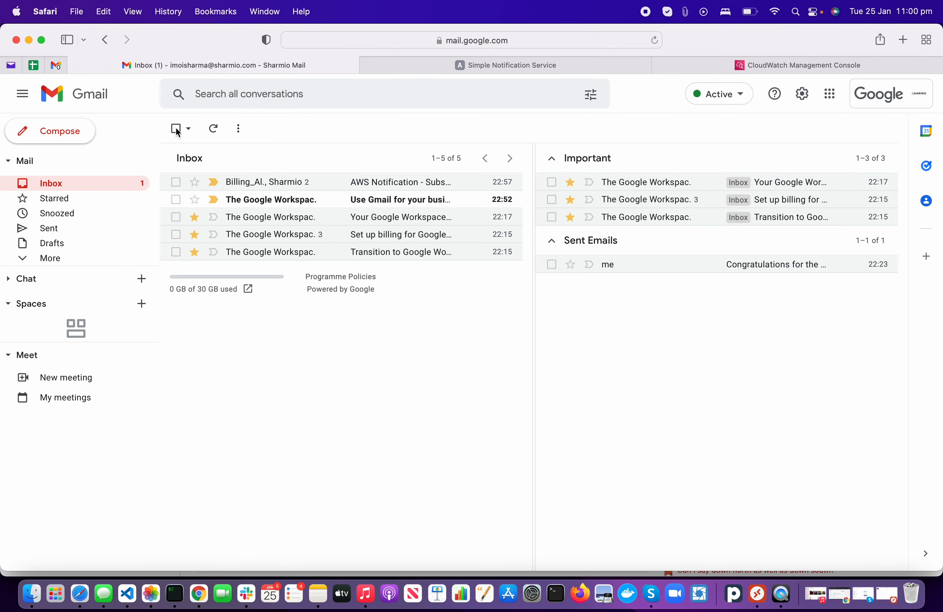
{"action": "left_click", "coordinate": [324, 184]}
{"action": "left_click", "coordinate": [177, 129]}
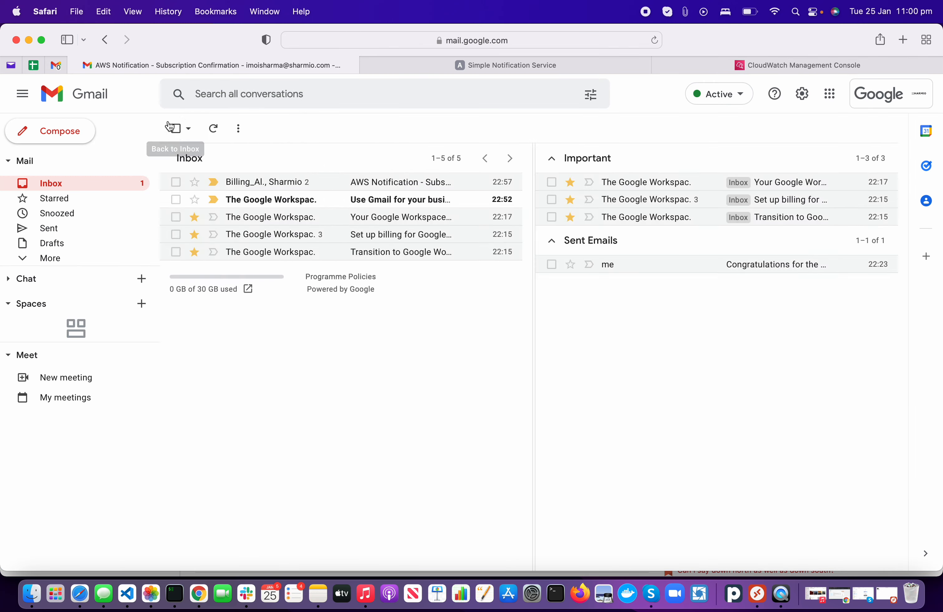
{"action": "left_click", "coordinate": [277, 202]}
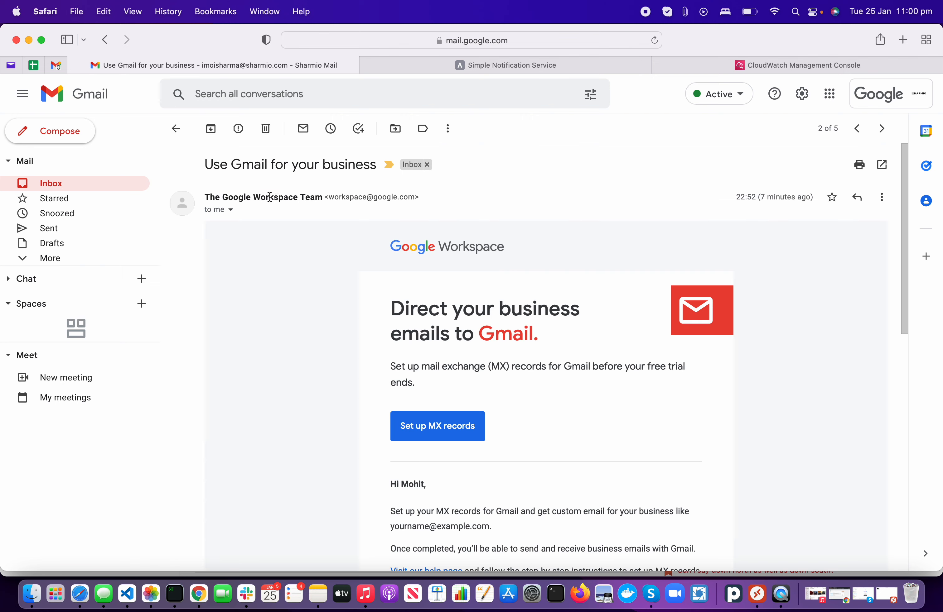
{"action": "left_click", "coordinate": [176, 129]}
{"action": "left_click", "coordinate": [481, 70]}
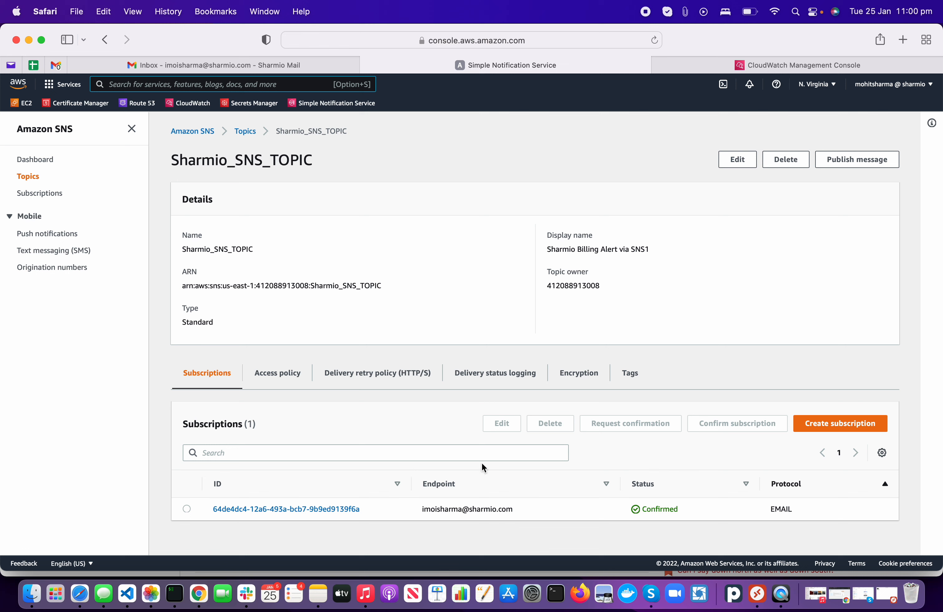
{"action": "left_click", "coordinate": [199, 107]}
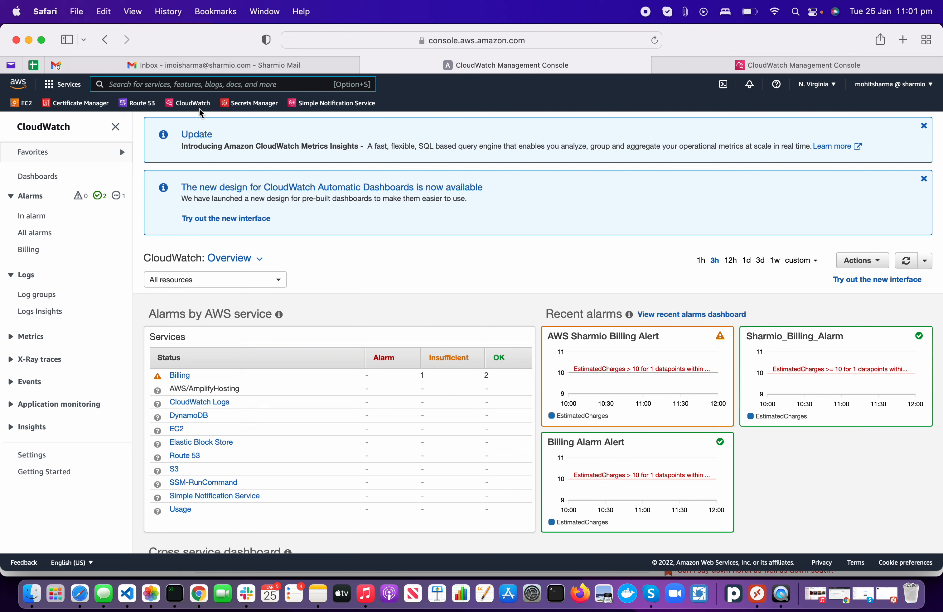
Step: From the CloudWatch overview, open All alarms to list the three existing billing alarms
{"action": "left_click", "coordinate": [194, 103]}
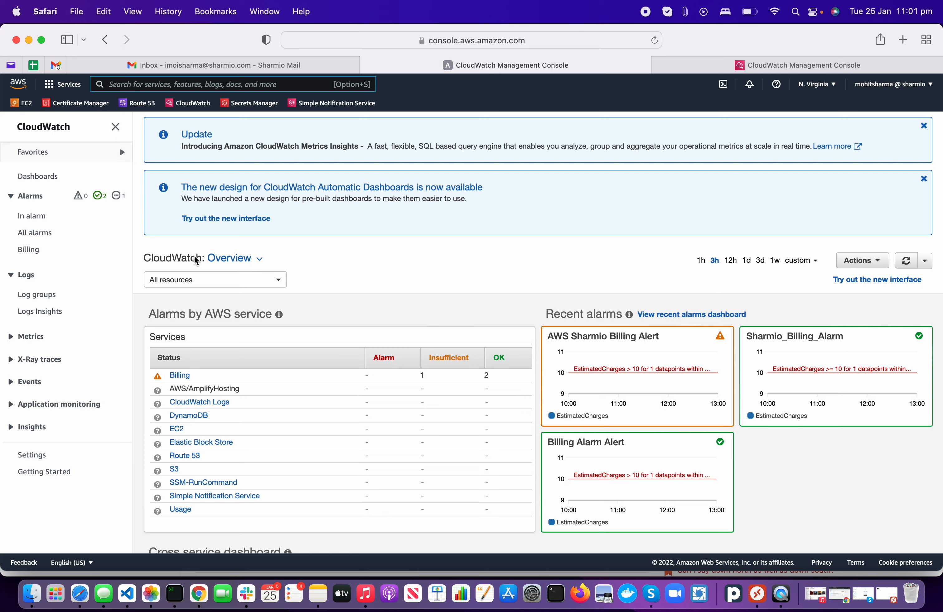
{"action": "left_click", "coordinate": [834, 97]}
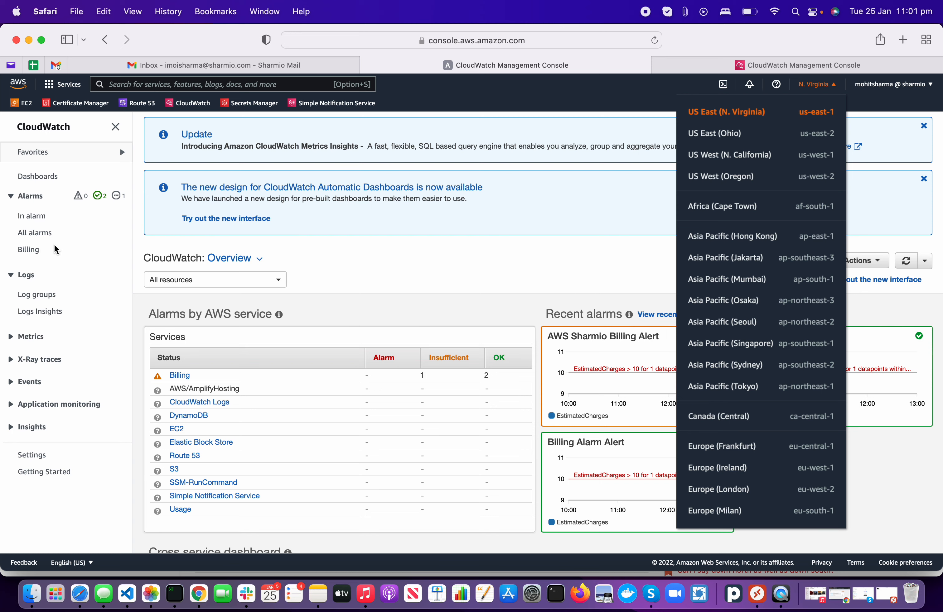
{"action": "left_click", "coordinate": [322, 260]}
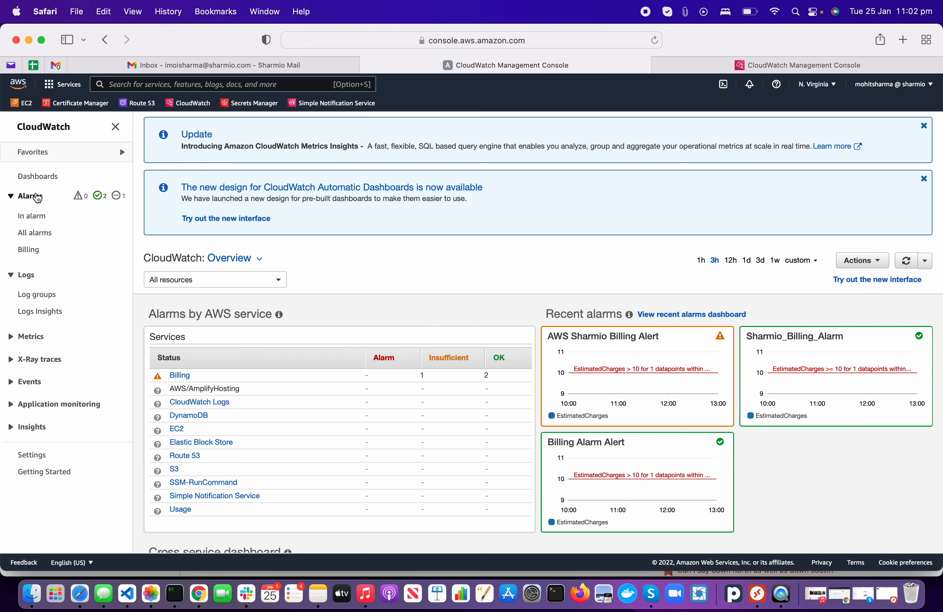
{"action": "left_click", "coordinate": [36, 196]}
{"action": "left_click", "coordinate": [36, 197]}
{"action": "left_click", "coordinate": [39, 234]}
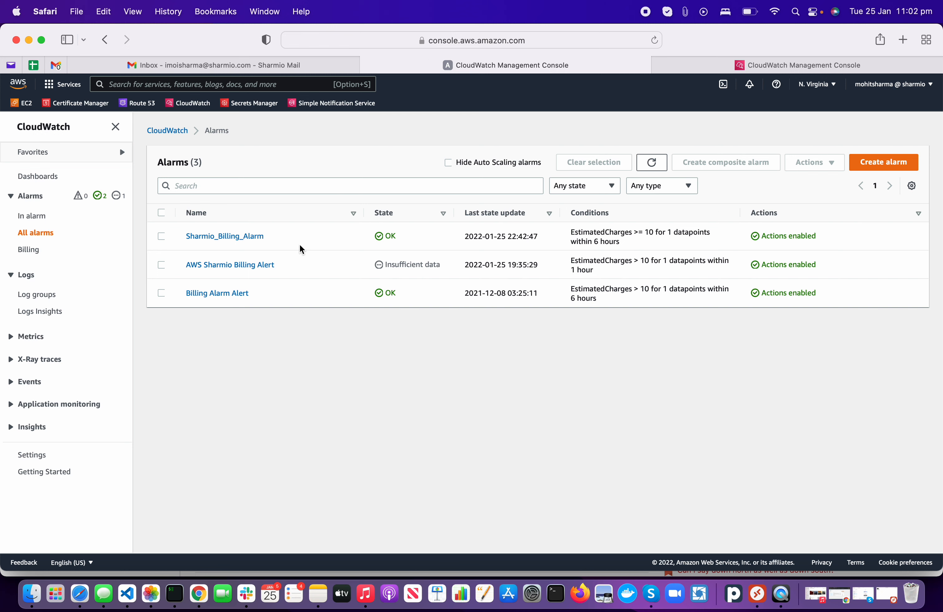
Step: Create a new alarm and select the Billing > Total Estimated Charge EstimatedCharges (USD) metric
{"action": "left_click", "coordinate": [865, 163]}
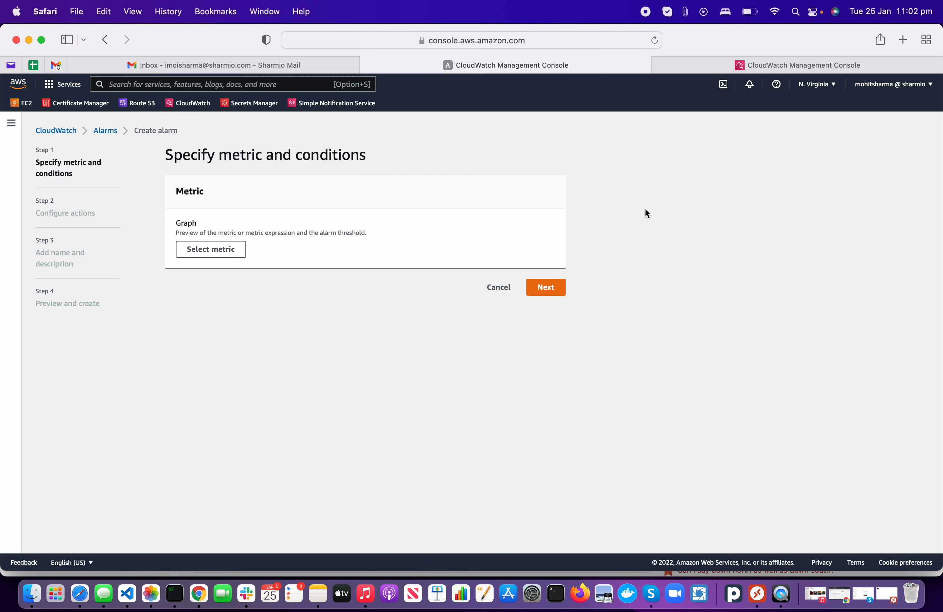
{"action": "left_click", "coordinate": [199, 254]}
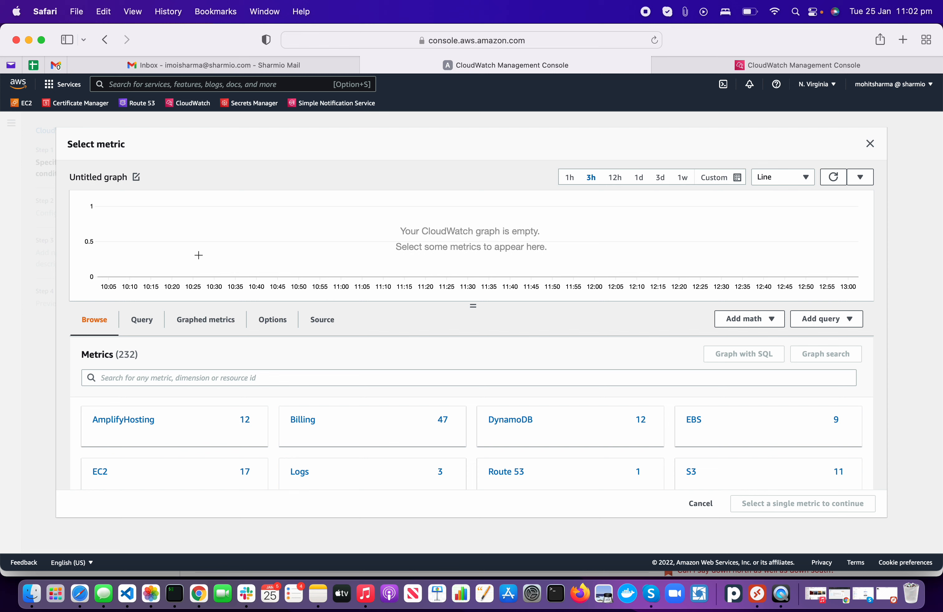
{"action": "left_click", "coordinate": [394, 429]}
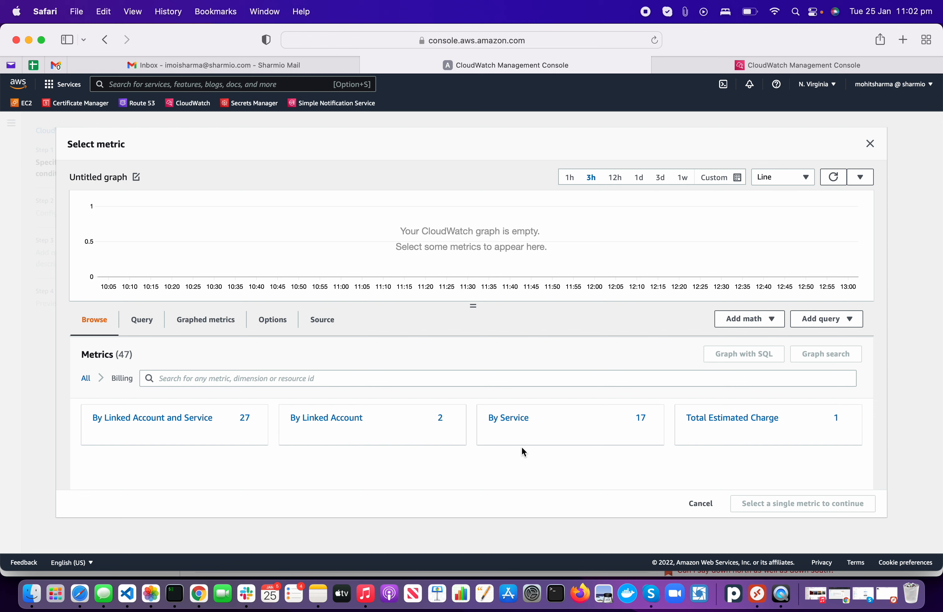
{"action": "left_click", "coordinate": [745, 425]}
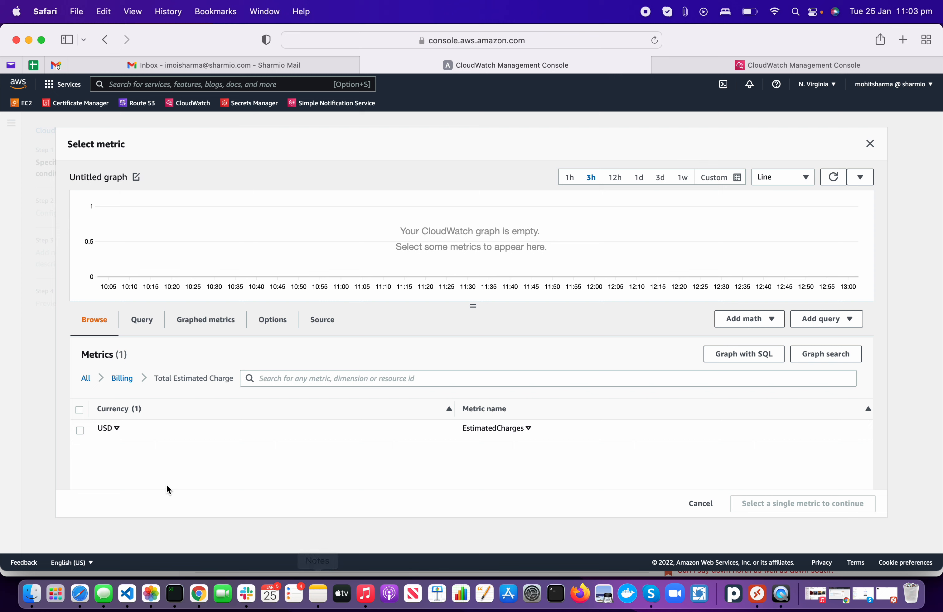
{"action": "left_click", "coordinate": [80, 431]}
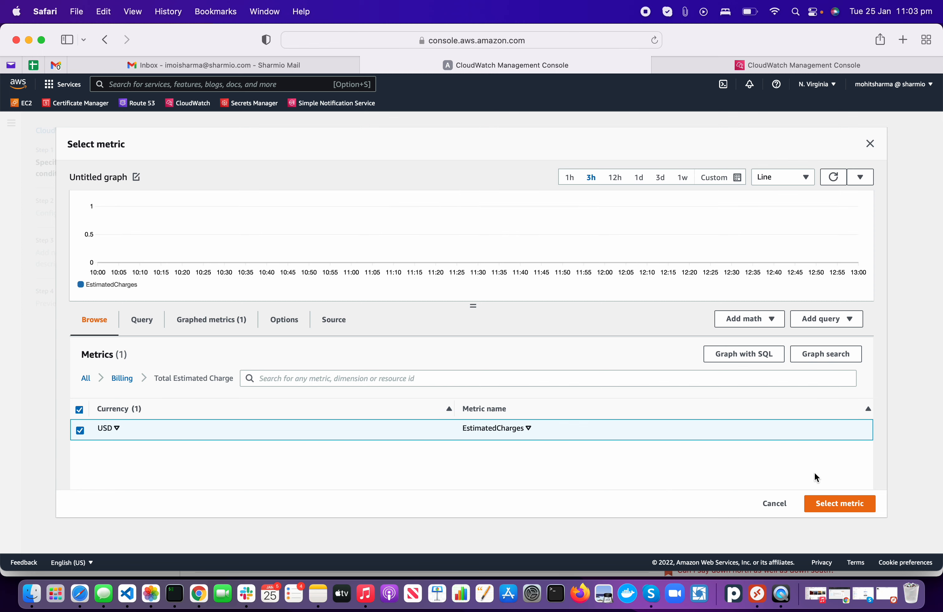
Step: Change the metric currency to AUD and keep the Maximum statistic over 6 hours
{"action": "left_click", "coordinate": [841, 507]}
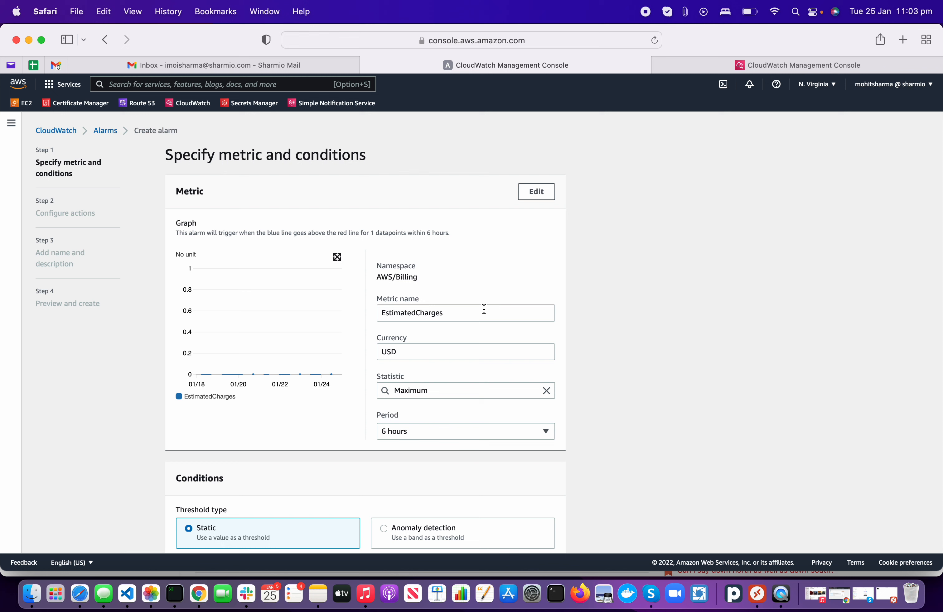
{"action": "double_click", "coordinate": [420, 358]}
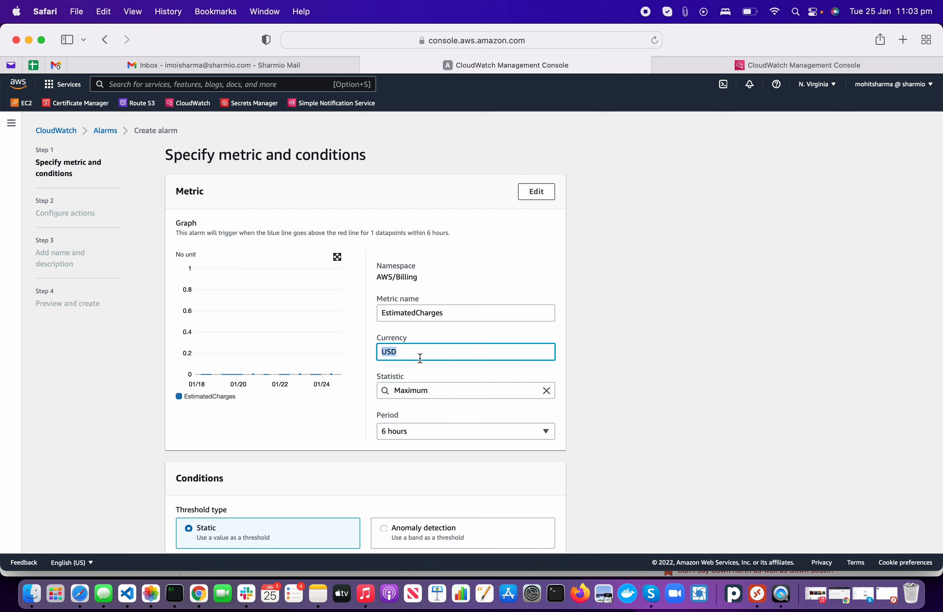
{"action": "type", "text": "AUD"}
{"action": "left_click", "coordinate": [485, 257]}
{"action": "scroll", "coordinate": [486, 257], "scroll_direction": "down", "scroll_amount": 3}
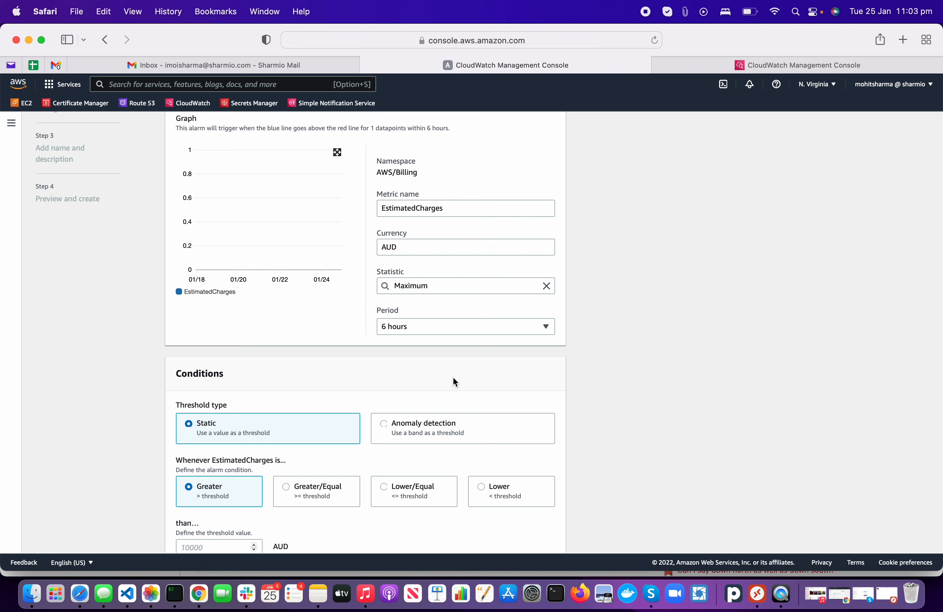
{"action": "left_click", "coordinate": [448, 287]}
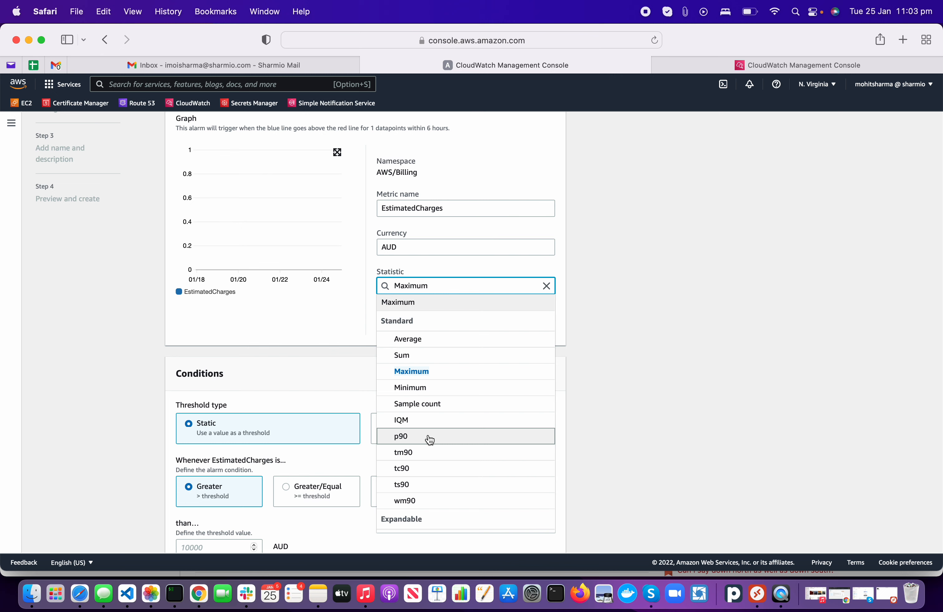
{"action": "left_click", "coordinate": [352, 316]}
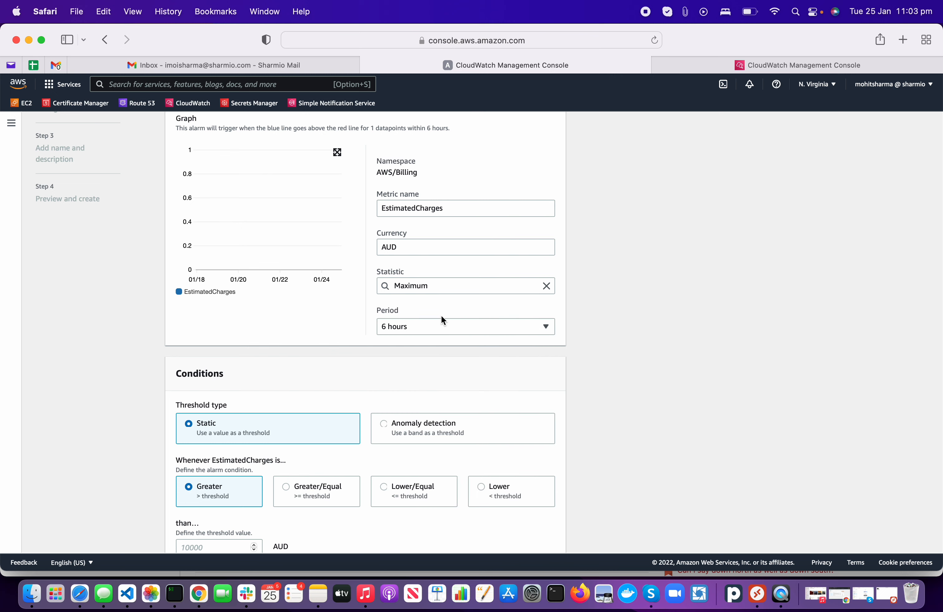
{"action": "scroll", "coordinate": [338, 345], "scroll_direction": "up", "scroll_amount": 1}
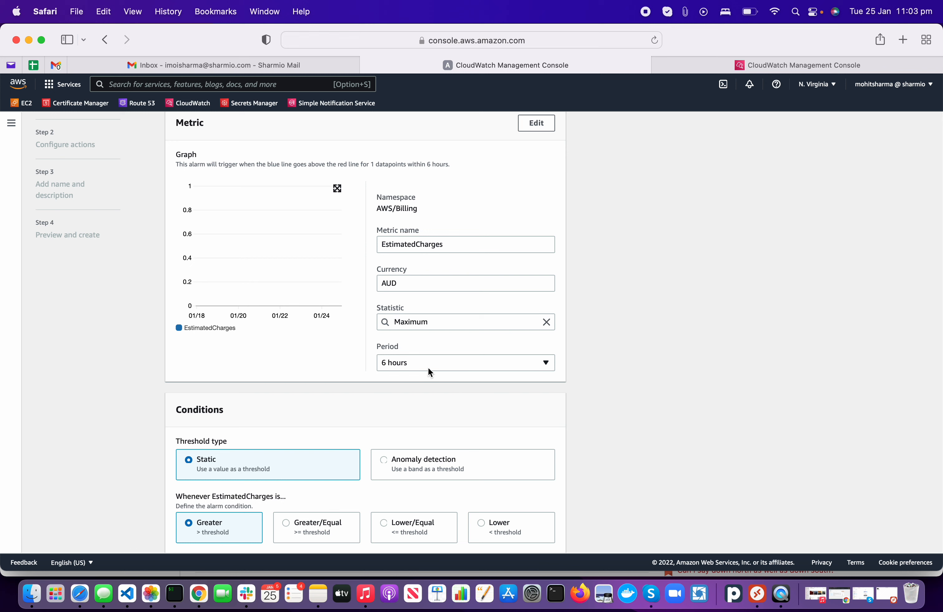
{"action": "left_click", "coordinate": [414, 364]}
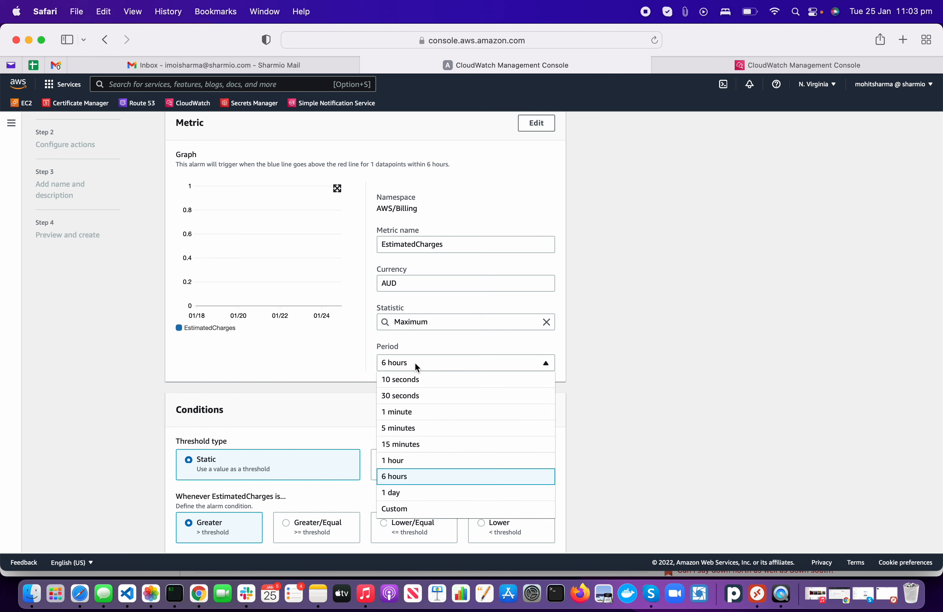
{"action": "left_click", "coordinate": [418, 400]}
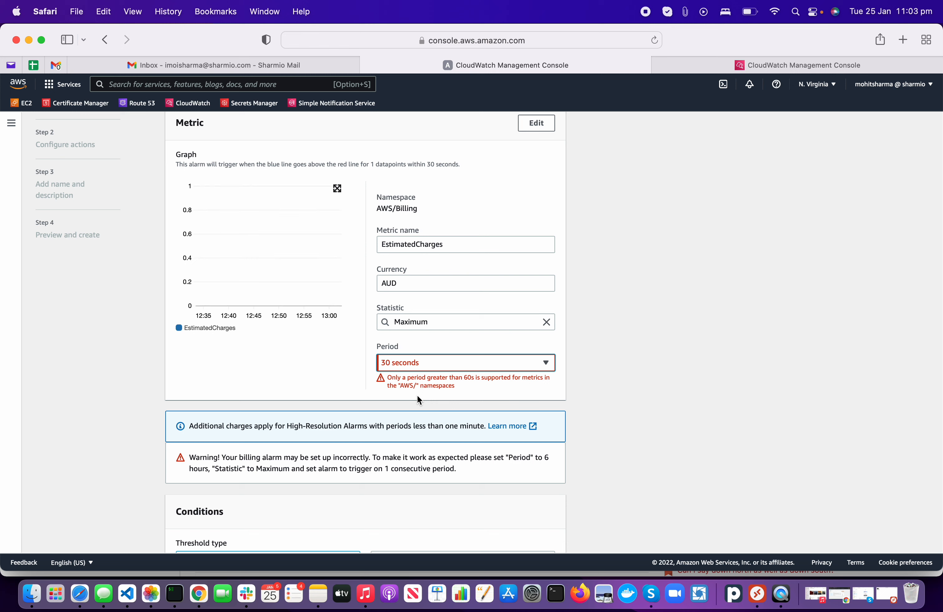
{"action": "left_click", "coordinate": [434, 365]}
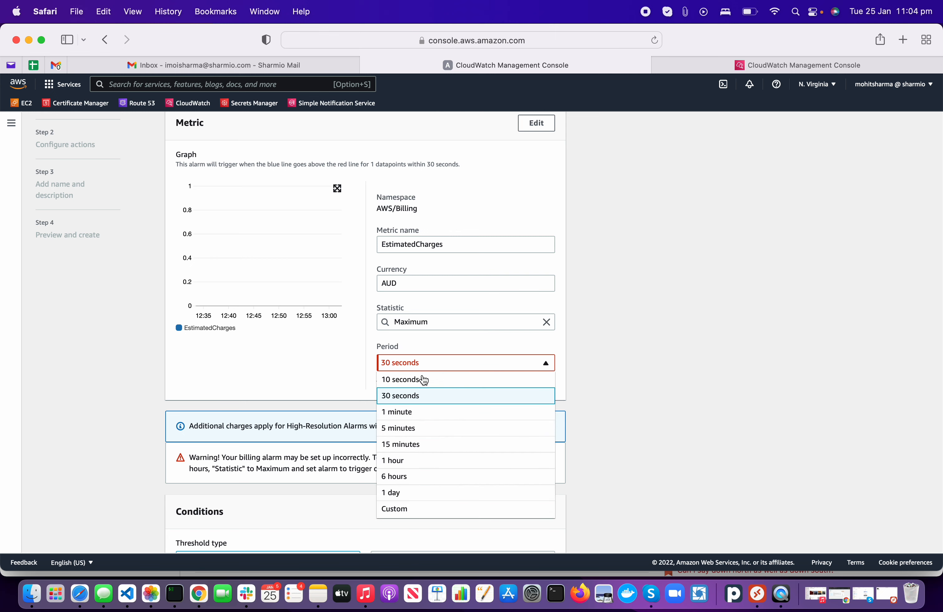
{"action": "left_click", "coordinate": [400, 461]}
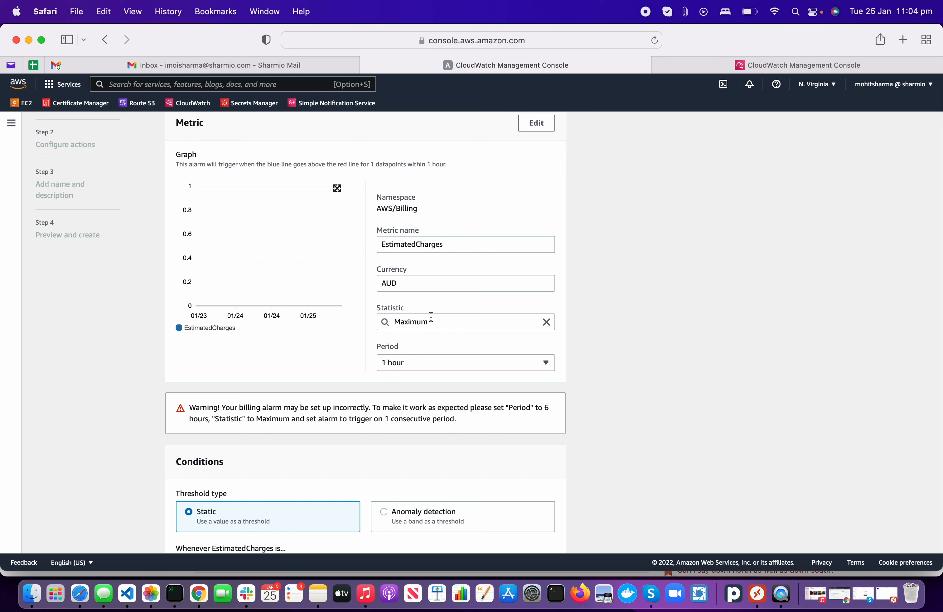
{"action": "left_click", "coordinate": [477, 358]}
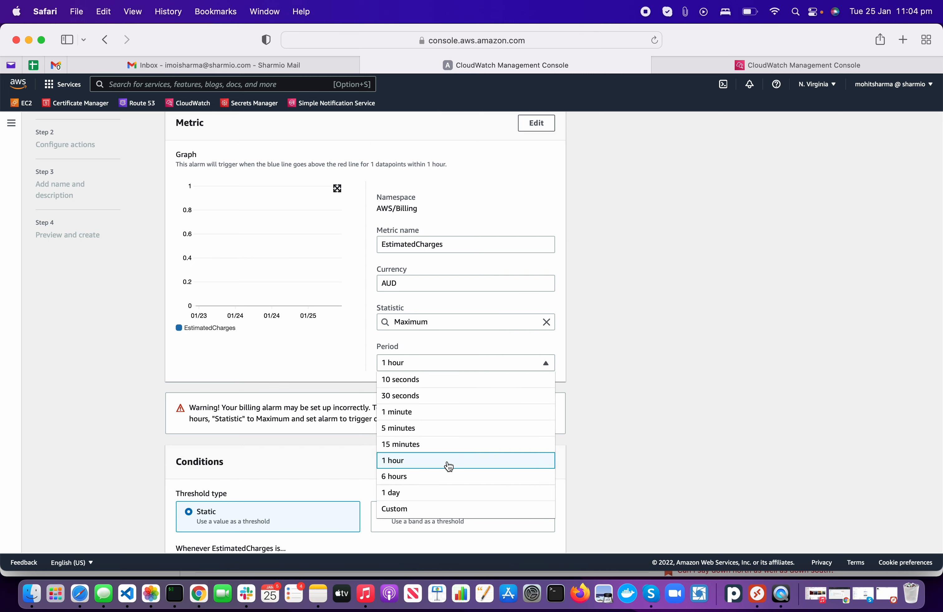
{"action": "left_click", "coordinate": [448, 476]}
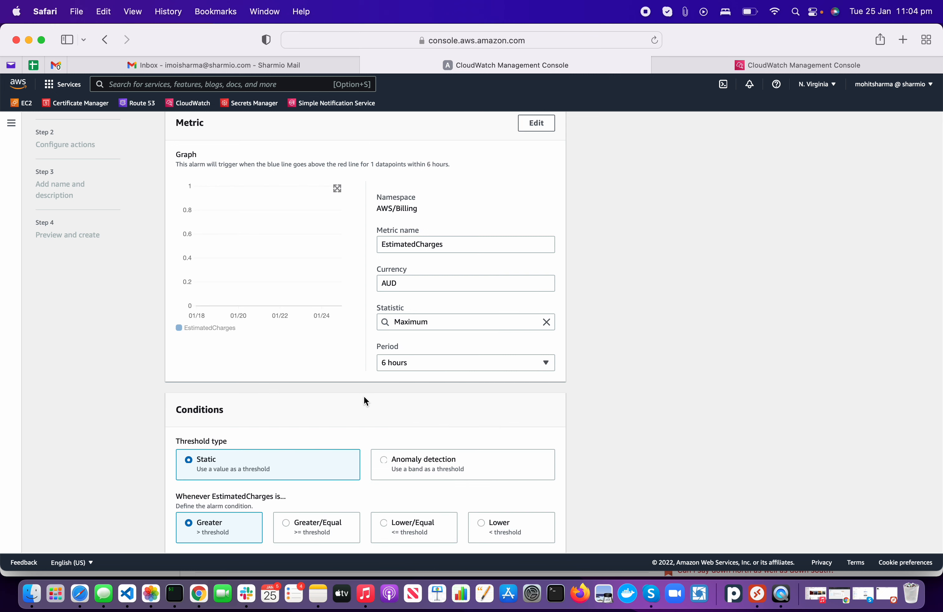
{"action": "scroll", "coordinate": [364, 398], "scroll_direction": "down", "scroll_amount": 5}
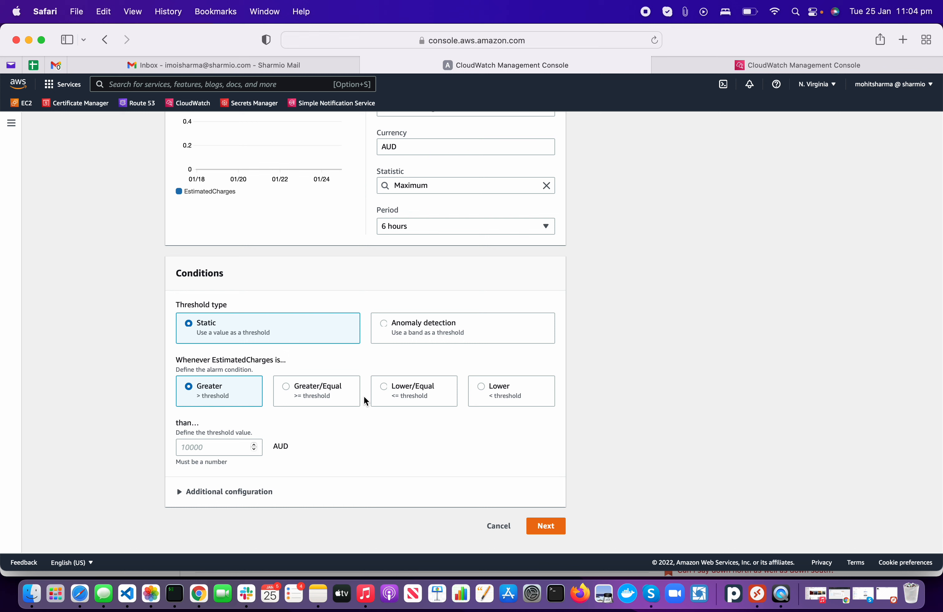
Step: Keep a static threshold and alarm when EstimatedCharges is greater than or equal to 100
{"action": "left_click", "coordinate": [438, 342]}
{"action": "left_click", "coordinate": [284, 334]}
{"action": "left_click", "coordinate": [387, 333]}
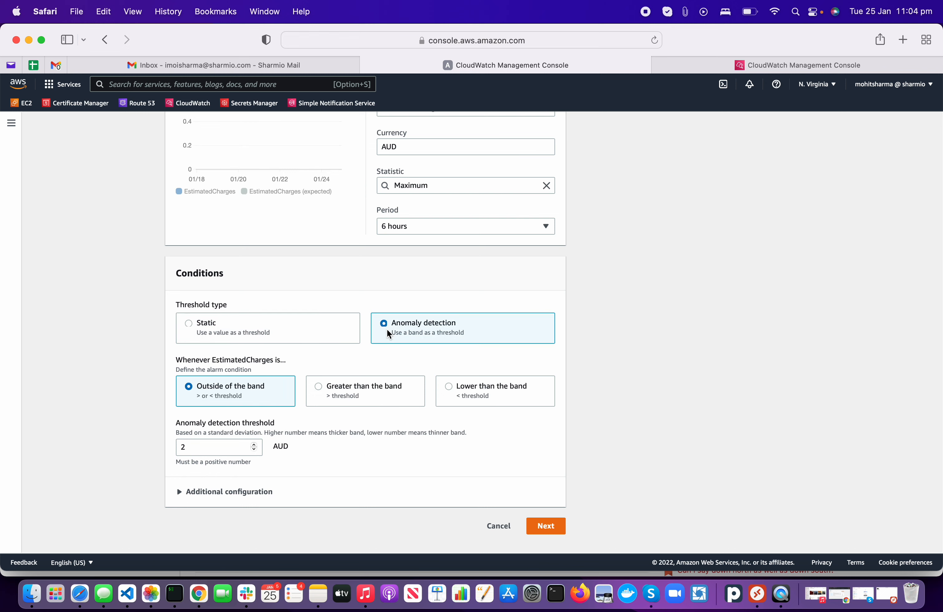
{"action": "left_click", "coordinate": [305, 333]}
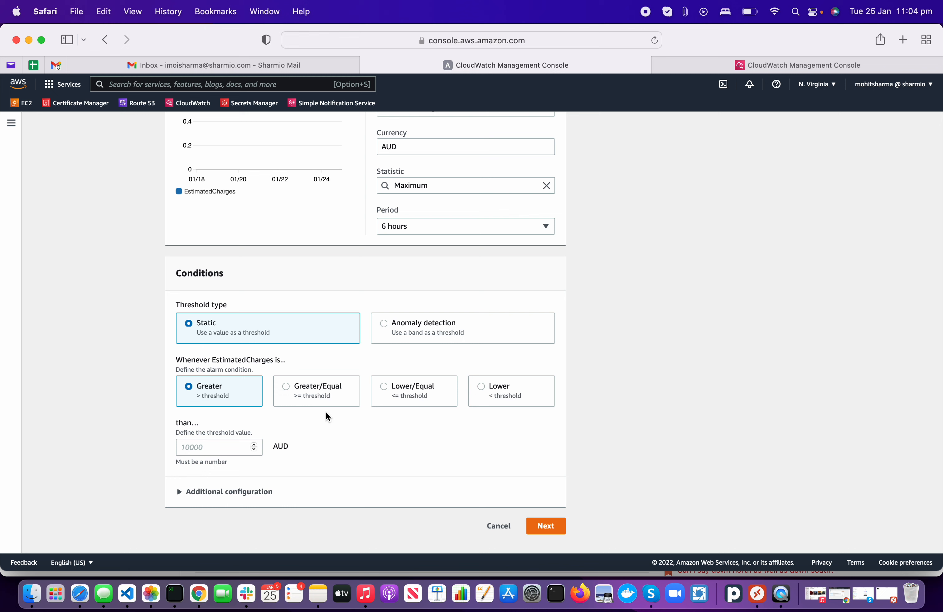
{"action": "left_click", "coordinate": [320, 384]}
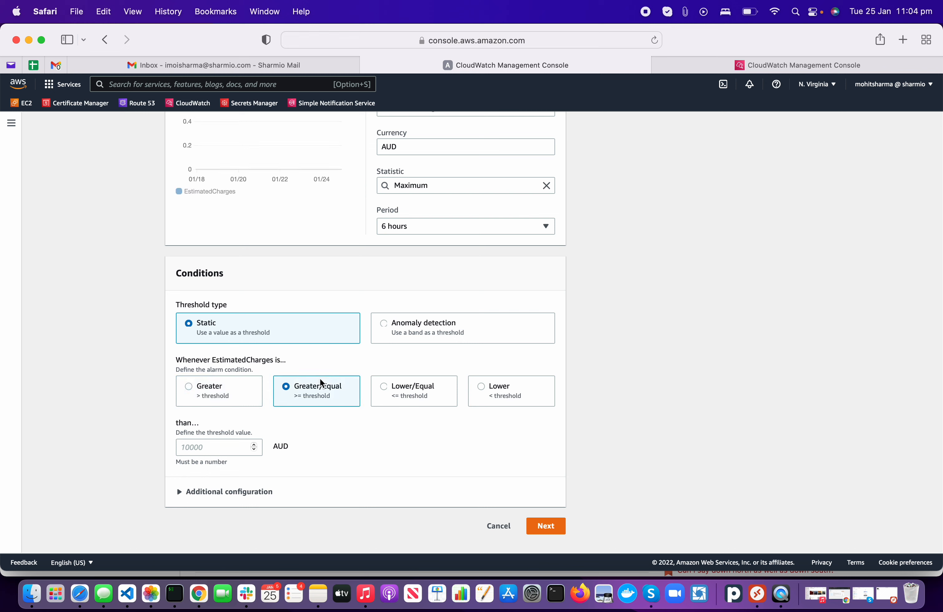
{"action": "left_click", "coordinate": [188, 447]}
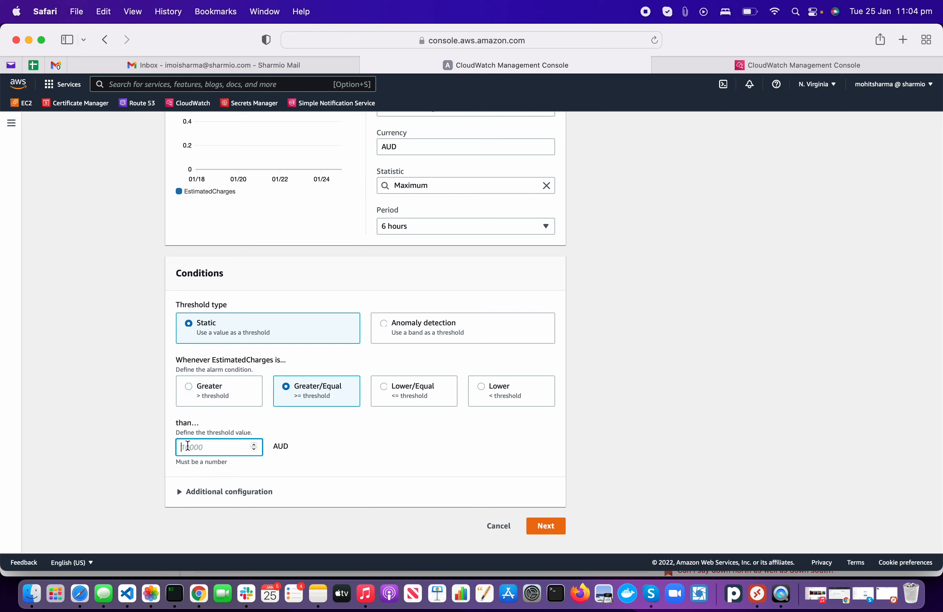
{"action": "type", "text": "100"}
Step: Expand Additional configuration and review its alarm settings
{"action": "left_click", "coordinate": [221, 495]}
{"action": "scroll", "coordinate": [345, 492], "scroll_direction": "down", "scroll_amount": 3}
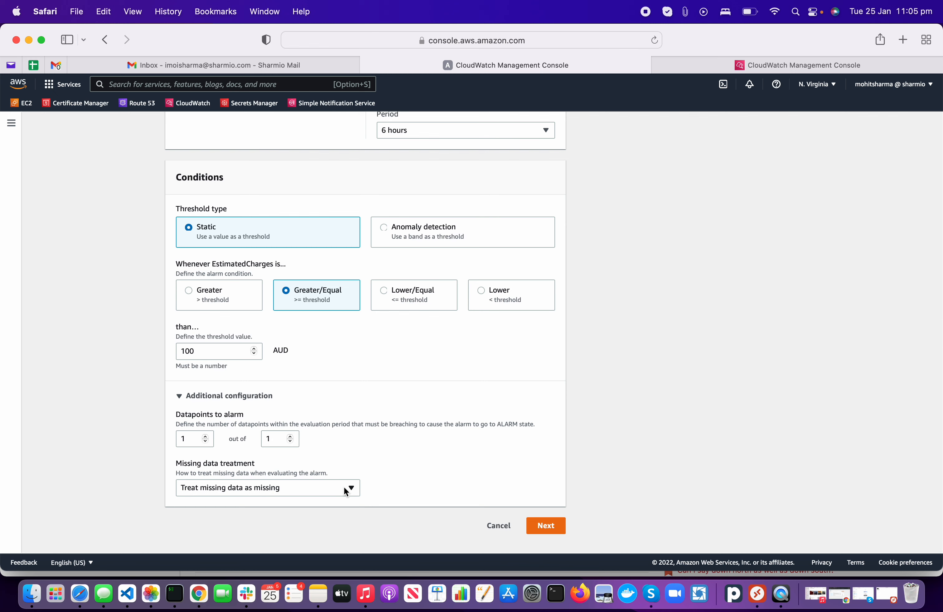
{"action": "scroll", "coordinate": [344, 491], "scroll_direction": "up", "scroll_amount": 4}
{"action": "scroll", "coordinate": [344, 488], "scroll_direction": "up", "scroll_amount": 5}
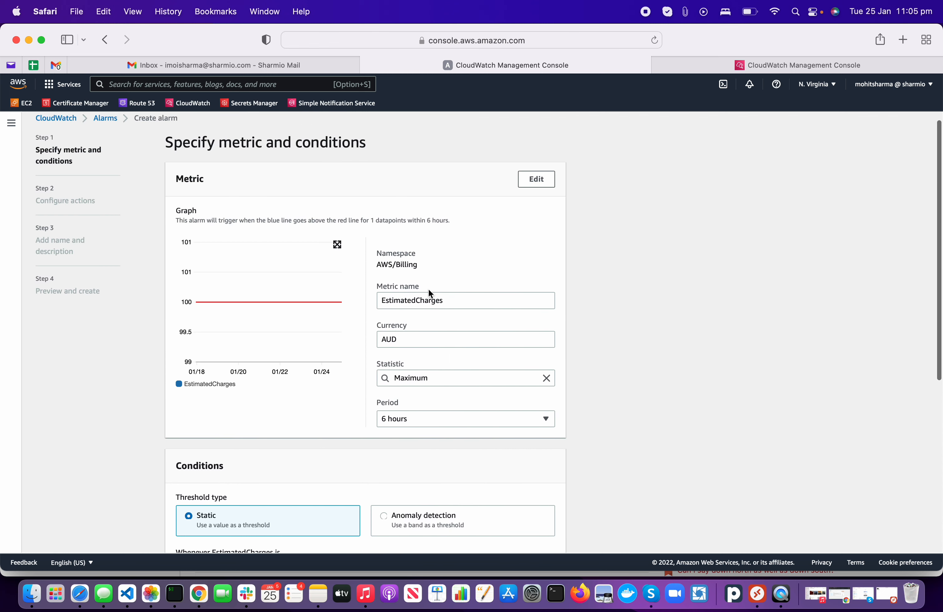
{"action": "scroll", "coordinate": [429, 290], "scroll_direction": "down", "scroll_amount": 1}
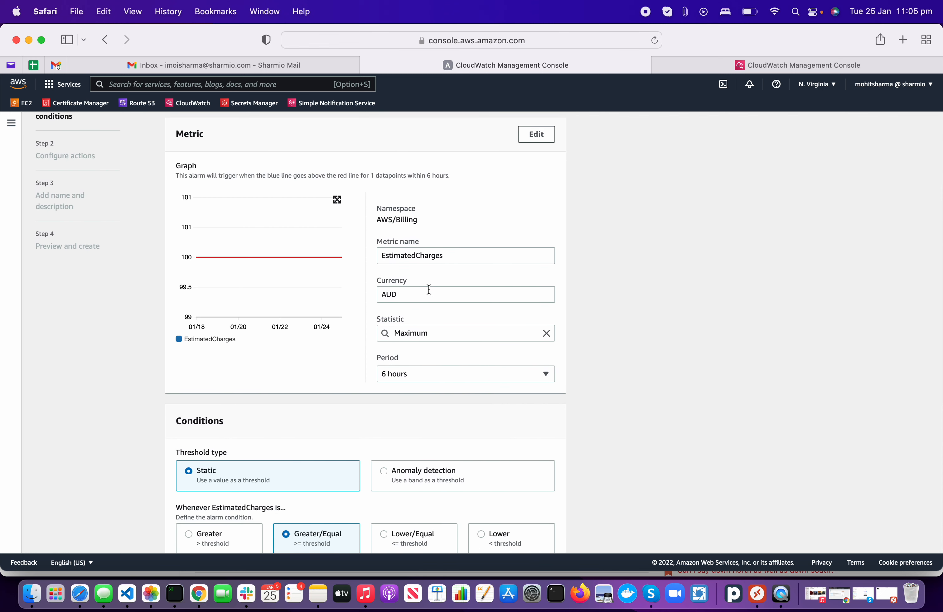
{"action": "scroll", "coordinate": [428, 290], "scroll_direction": "down", "scroll_amount": 5}
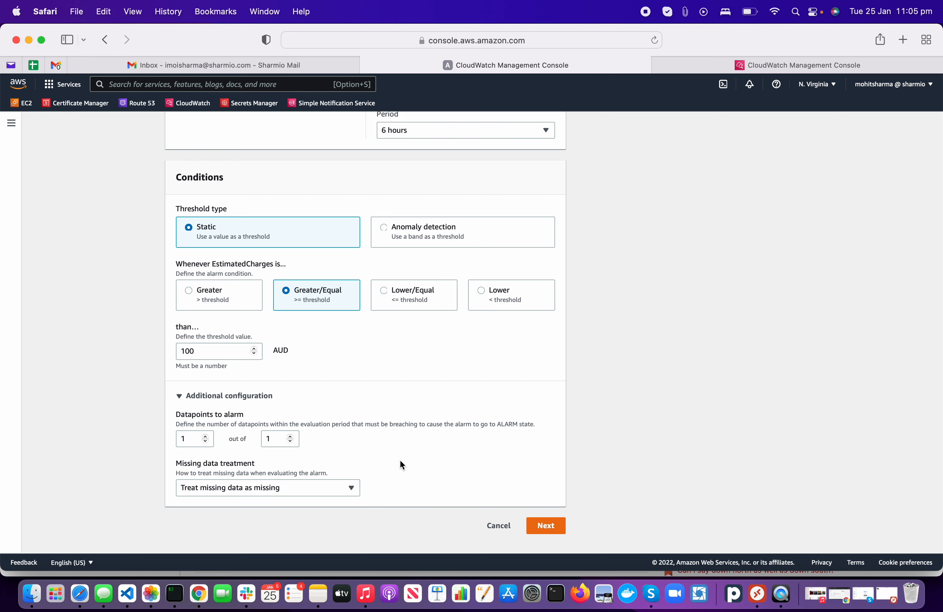
Step: On Configure actions, send the In alarm notification to the existing Sharmio_SNS_TOPIC
{"action": "left_click", "coordinate": [544, 525]}
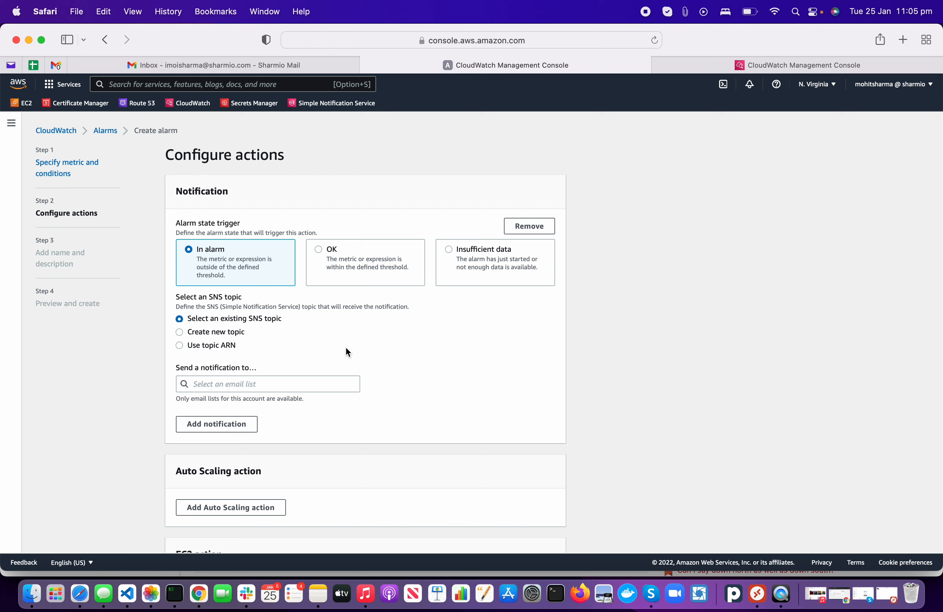
{"action": "left_click", "coordinate": [285, 384]}
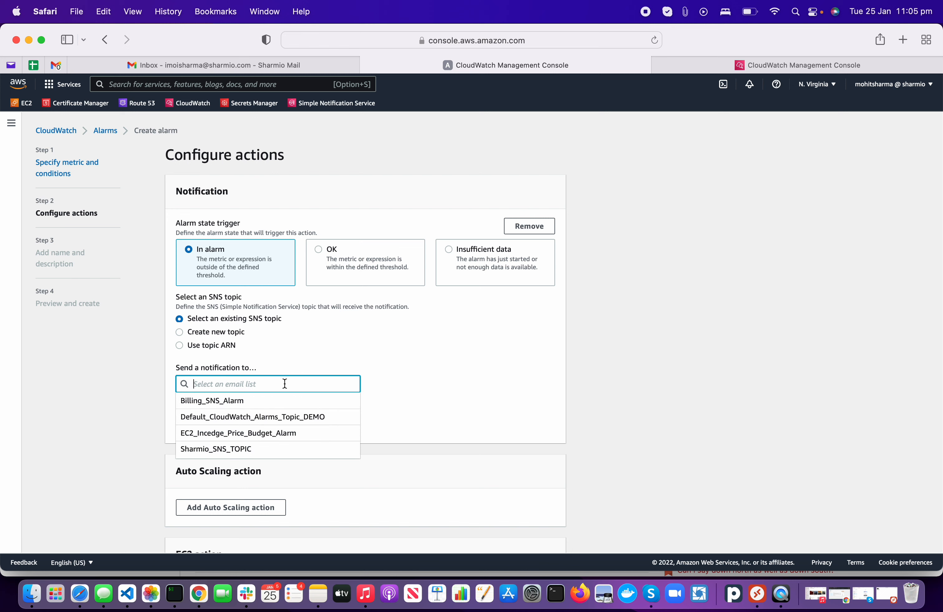
{"action": "left_click", "coordinate": [257, 450]}
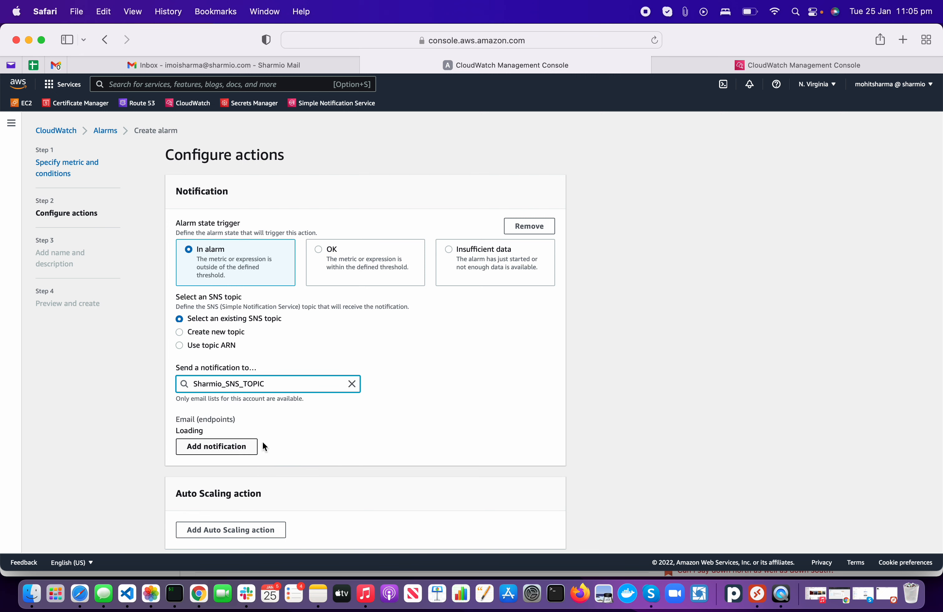
{"action": "scroll", "coordinate": [415, 390], "scroll_direction": "down", "scroll_amount": 2}
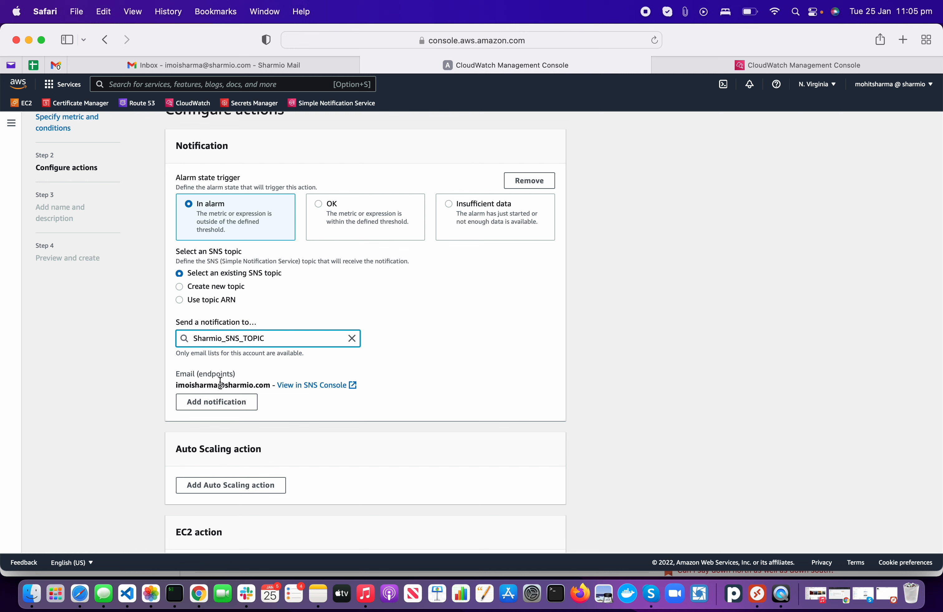
{"action": "scroll", "coordinate": [414, 437], "scroll_direction": "down", "scroll_amount": 2}
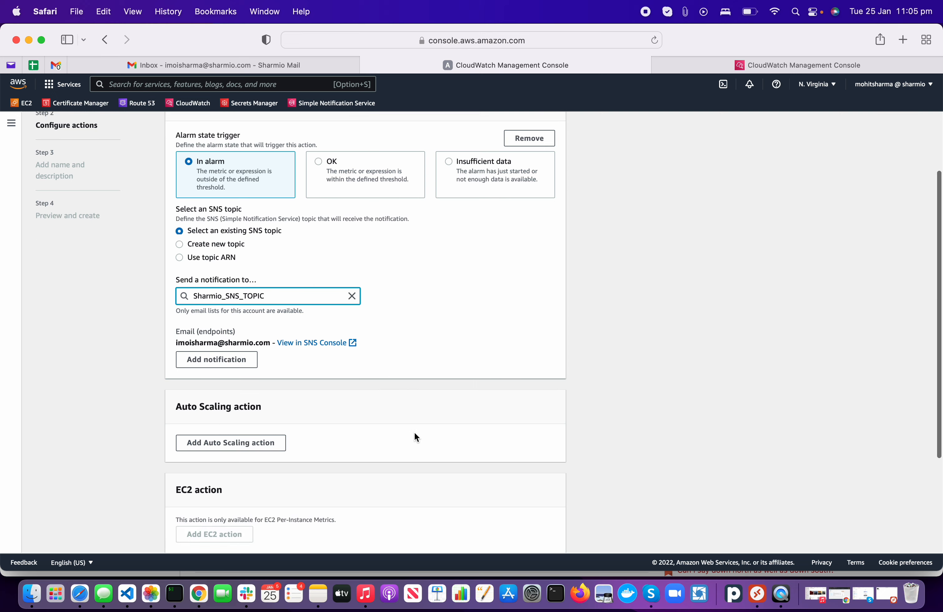
{"action": "scroll", "coordinate": [415, 434], "scroll_direction": "down", "scroll_amount": 5}
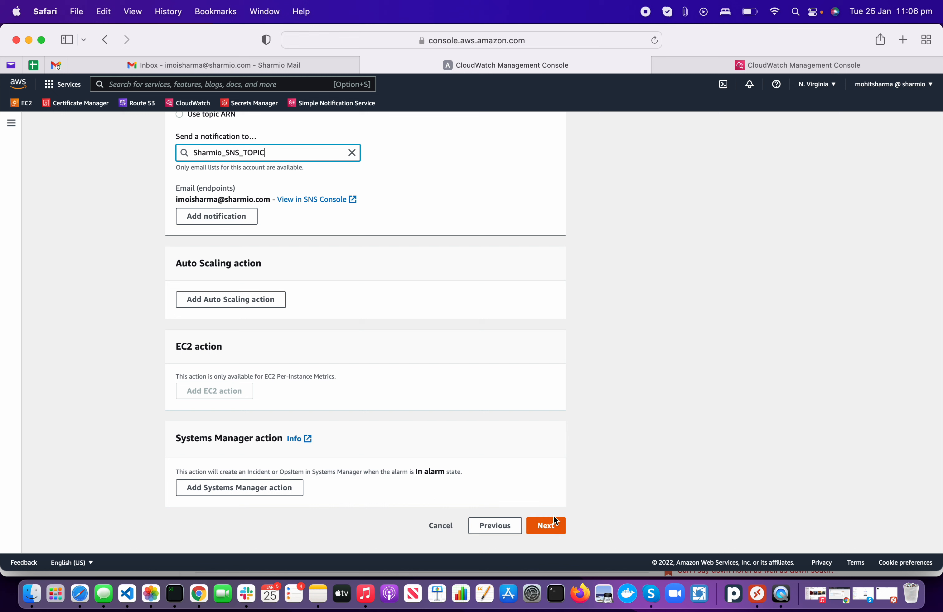
Step: Name the alarm Sharmio_CW_Billing_Alarm, correcting typos along the way
{"action": "left_click", "coordinate": [552, 526]}
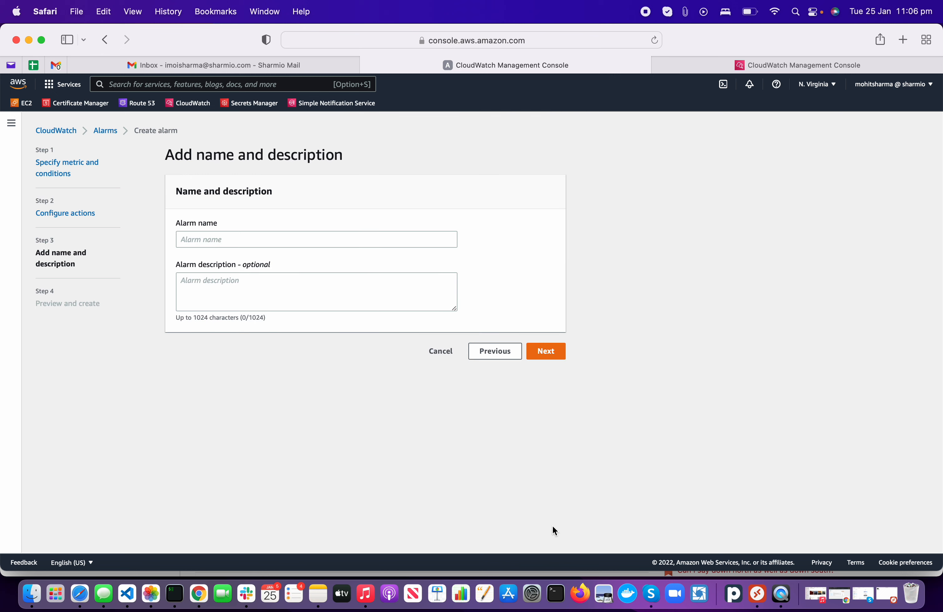
{"action": "left_click", "coordinate": [236, 245]}
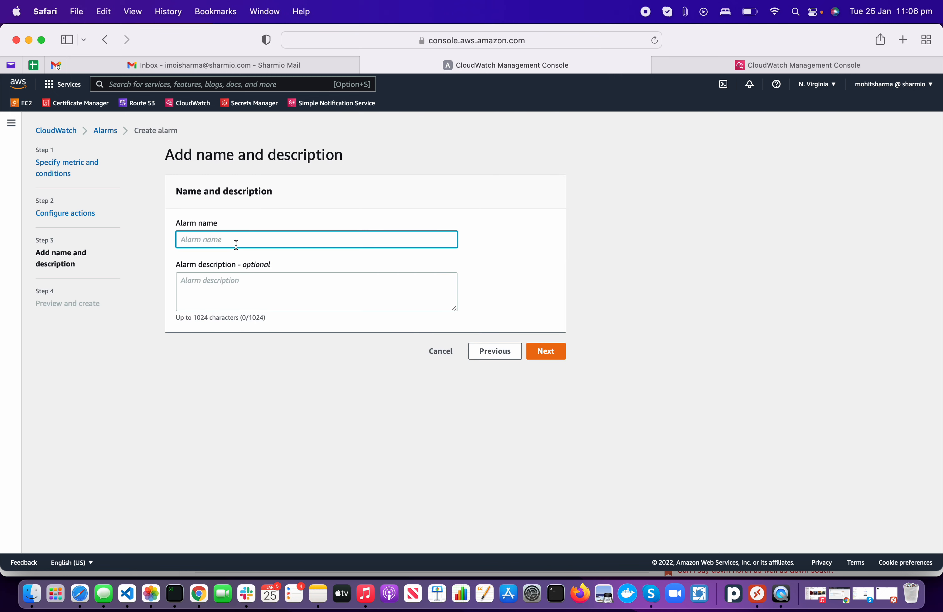
{"action": "type", "text": "Sharmio_CW_Billing_Alarm"}
{"action": "key", "text": "Tab"}
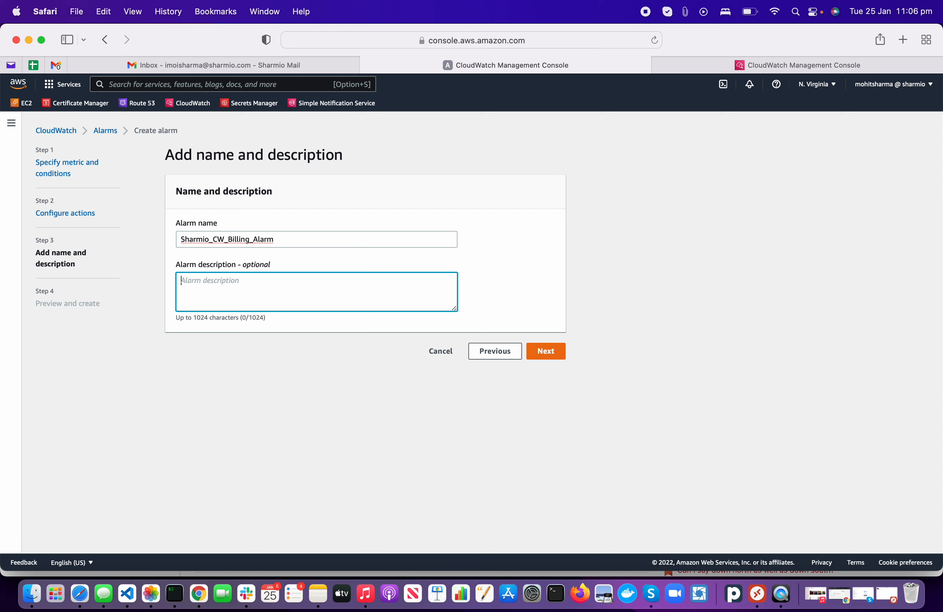
Step: Set the description to 'Sharmio_CW_Billing_Alarm sending the TESC over N.Virginia' by pasting the copied name
{"action": "left_click", "coordinate": [241, 240]}
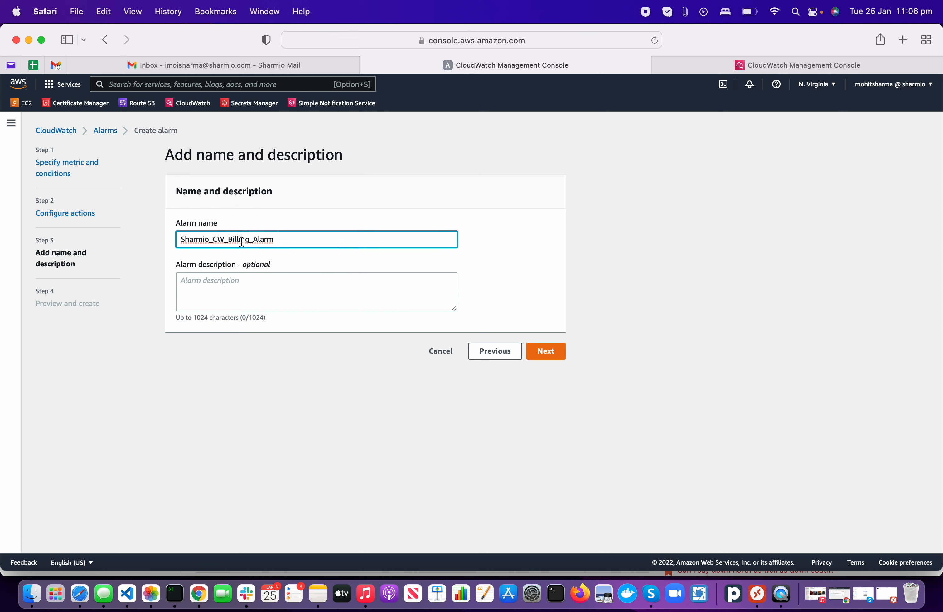
{"action": "key", "text": "super+a"}
{"action": "key", "text": "super+c"}
{"action": "left_click", "coordinate": [263, 289]}
{"action": "key", "text": "super+v"}
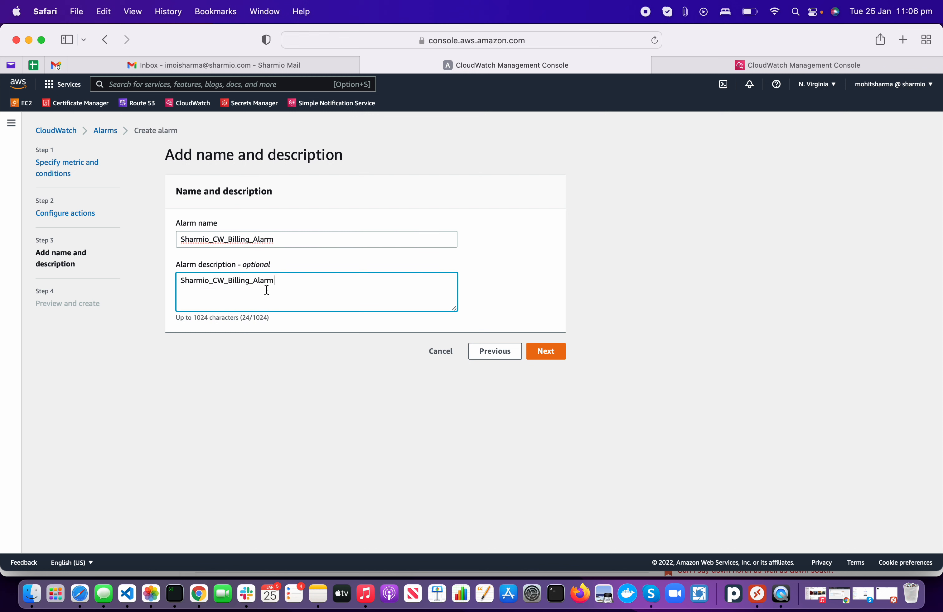
{"action": "type", "text": "sending the TESC over N"}
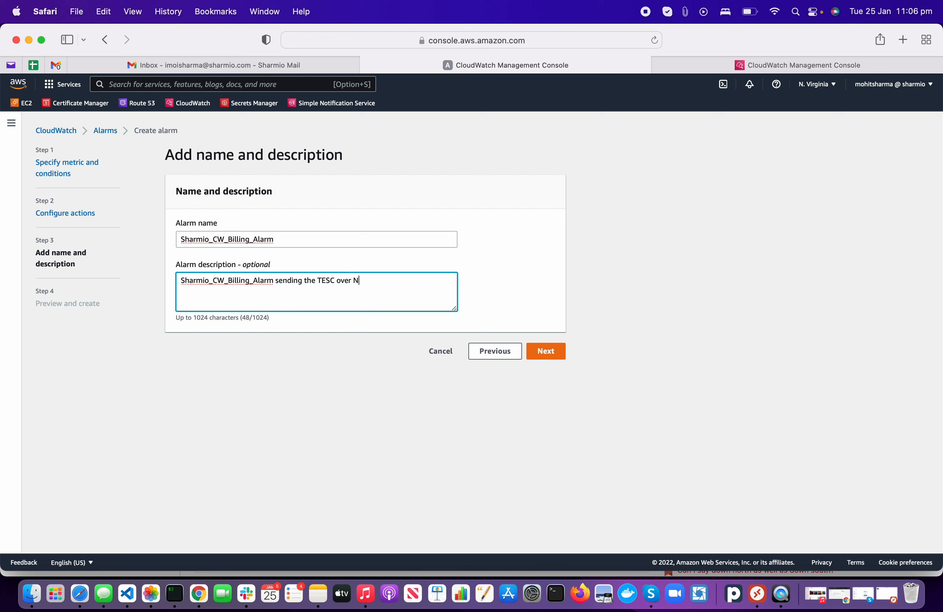
{"action": "type", "text": ".Virginia"}
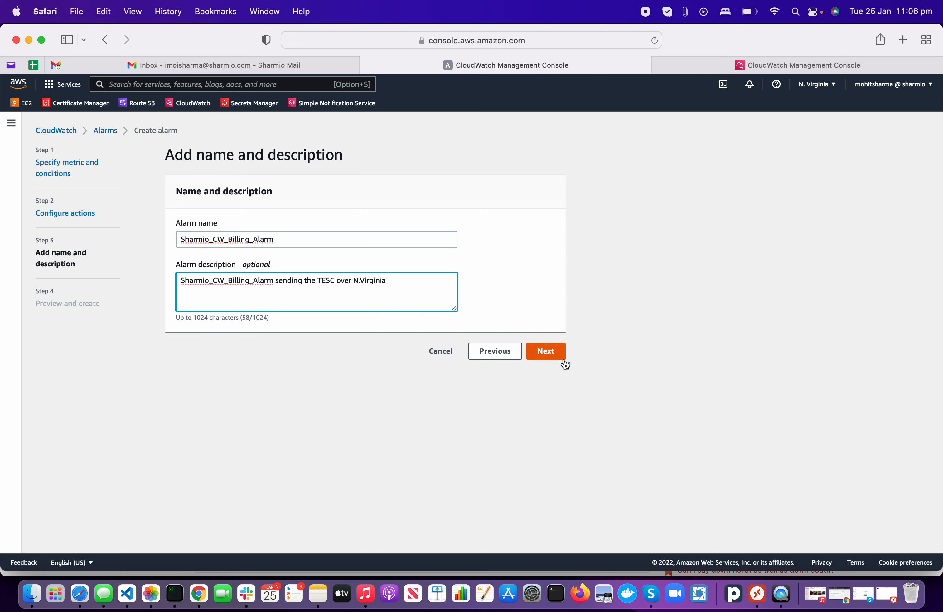
Step: Review the Preview and create summary down to the Create alarm button
{"action": "left_click", "coordinate": [562, 358]}
{"action": "scroll", "coordinate": [562, 358], "scroll_direction": "down", "scroll_amount": 15}
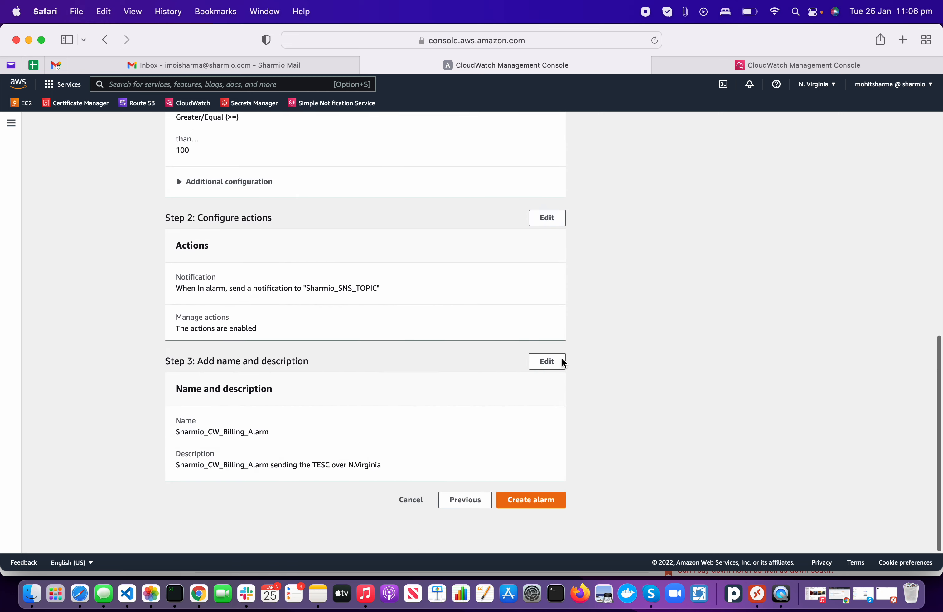
{"action": "scroll", "coordinate": [561, 358], "scroll_direction": "up", "scroll_amount": 15}
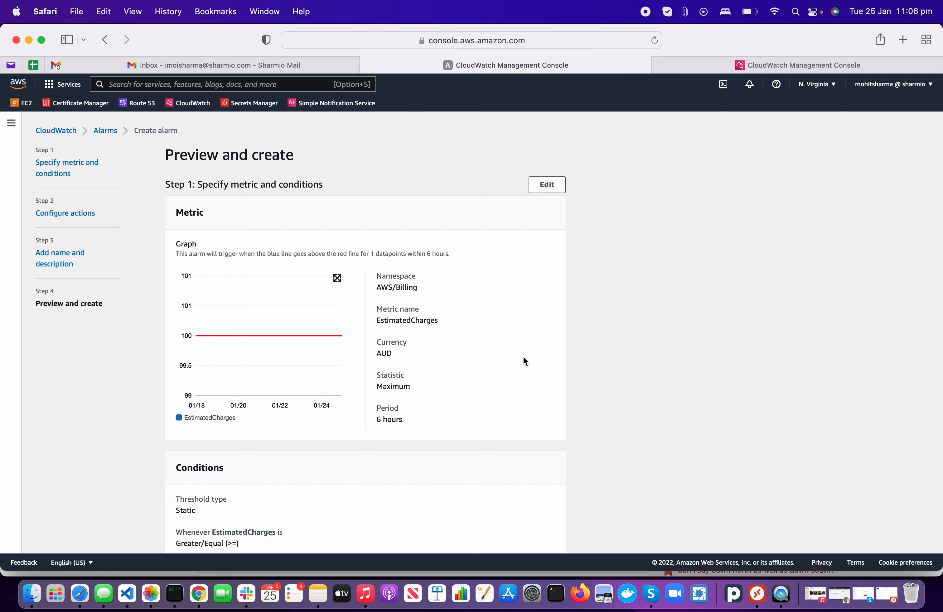
{"action": "scroll", "coordinate": [523, 358], "scroll_direction": "down", "scroll_amount": 10}
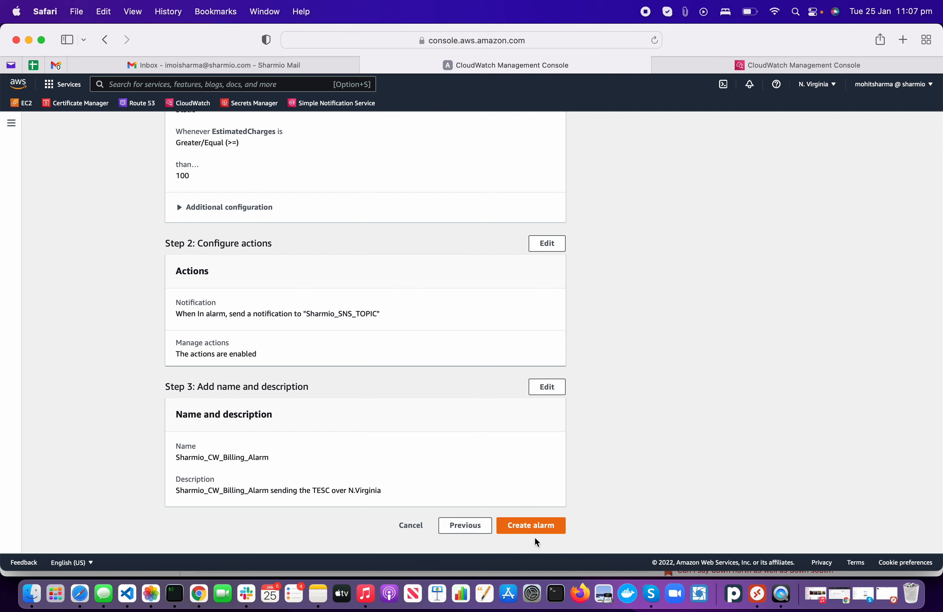
Step: Create the Sharmio_CW_Billing_Alarm billing alarm
{"action": "left_click", "coordinate": [553, 533]}
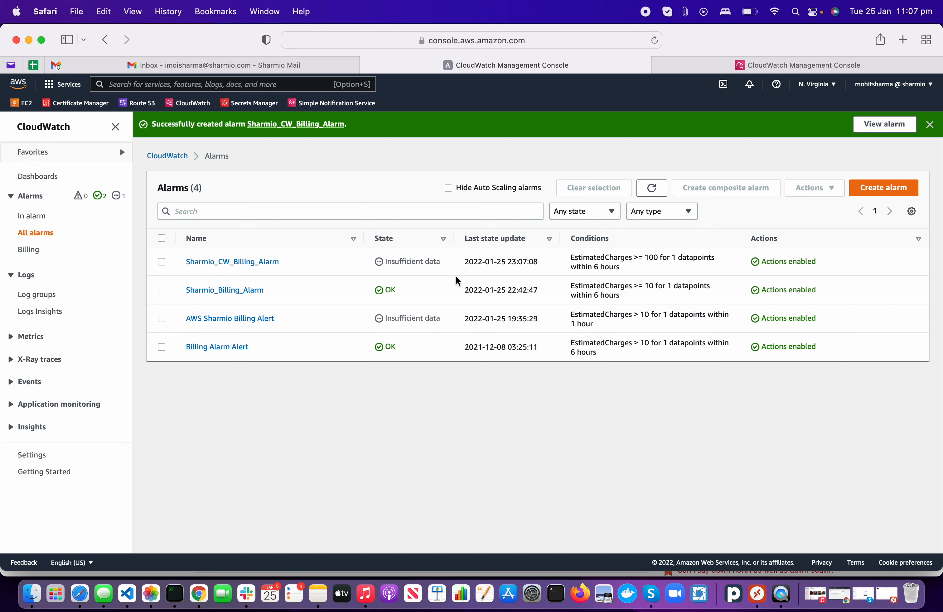
Step: Open Sharmio_CW_Billing_Alarm's details and refresh its graph, checking the mail inbox in between
{"action": "left_click", "coordinate": [218, 265]}
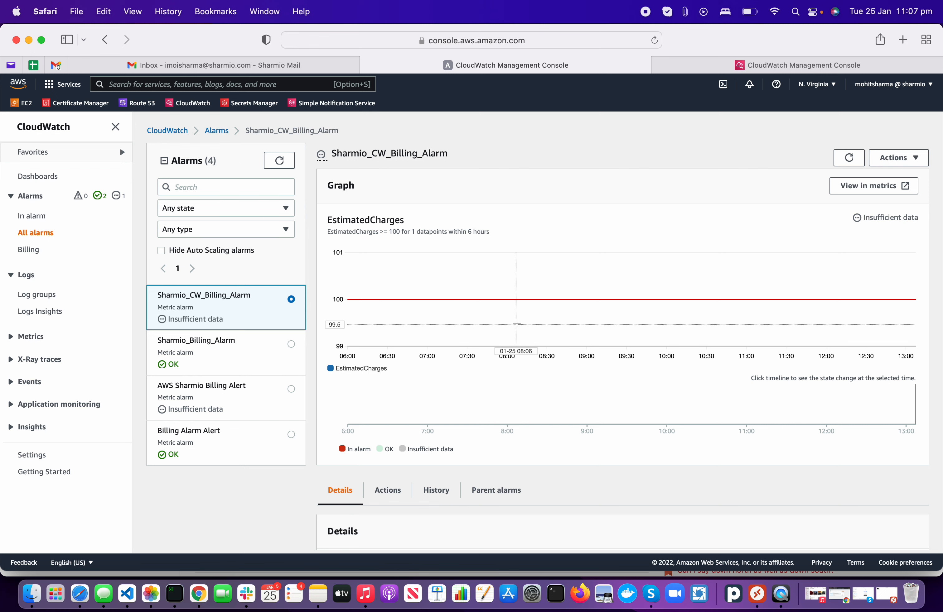
{"action": "left_click", "coordinate": [849, 159]}
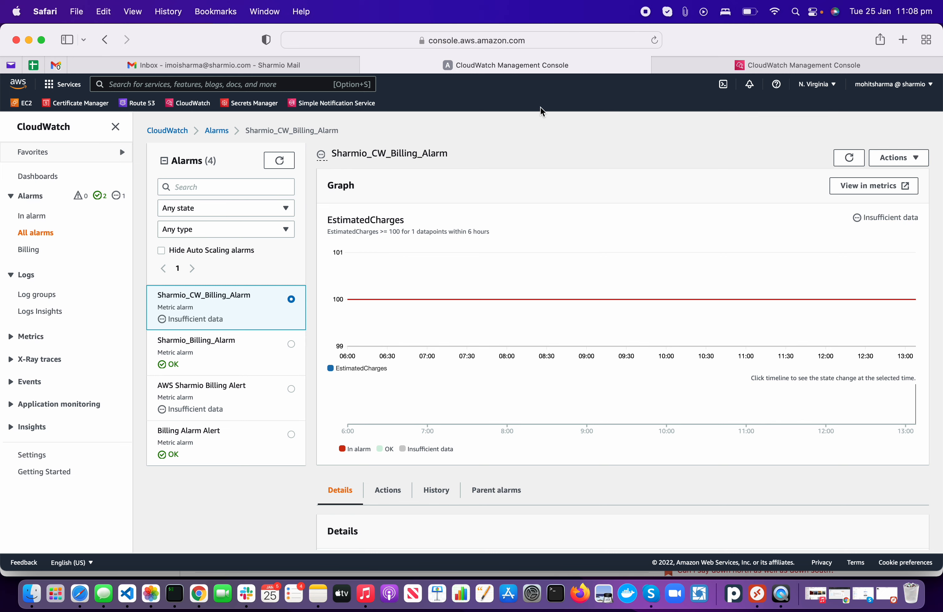
{"action": "left_click", "coordinate": [248, 65]}
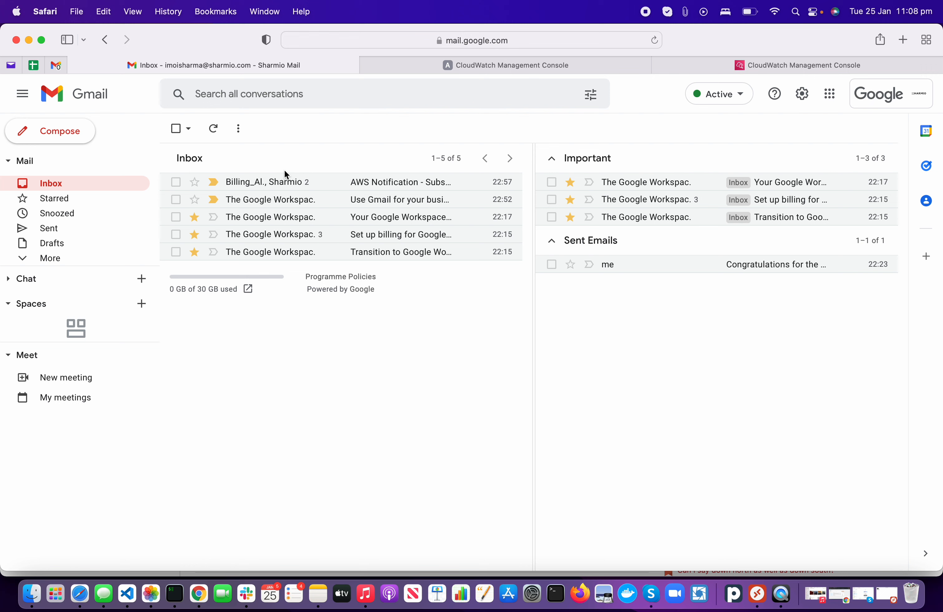
{"action": "left_click", "coordinate": [477, 63]}
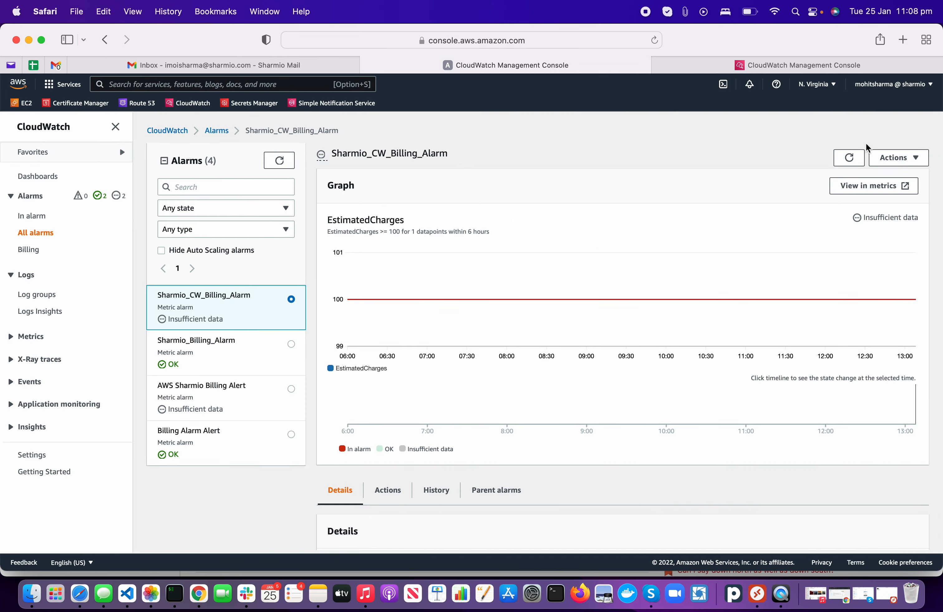
{"action": "left_click", "coordinate": [850, 158]}
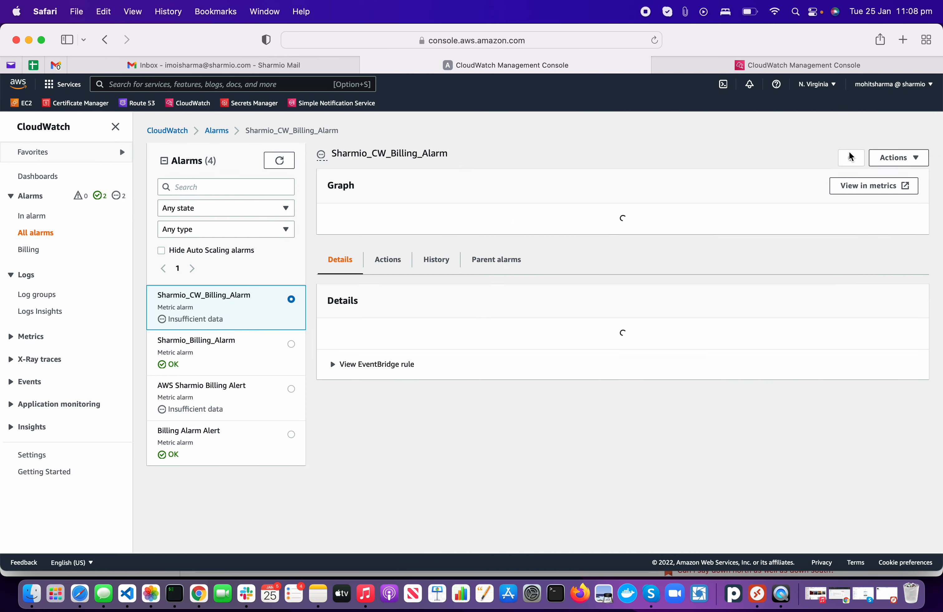